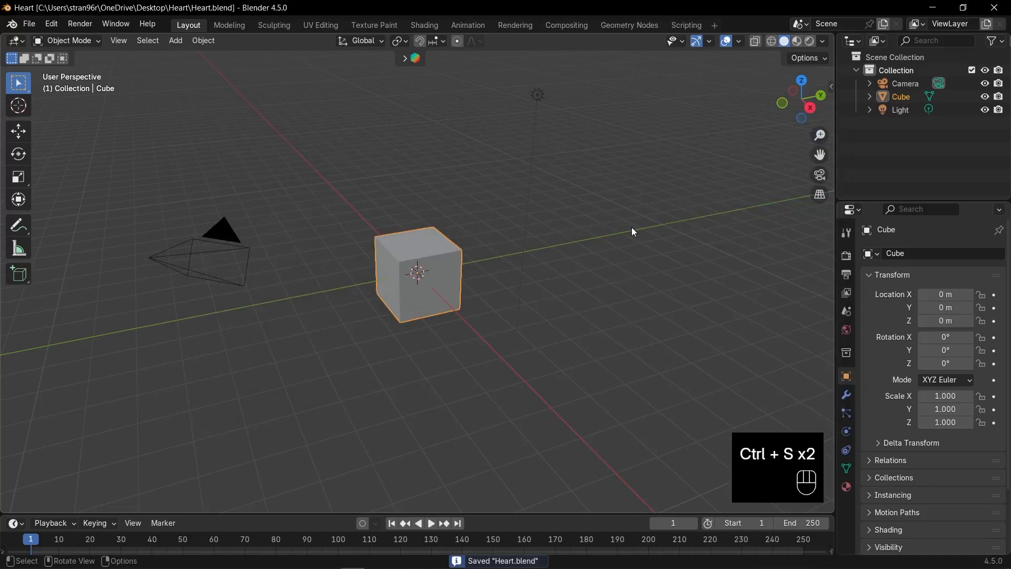
# Step: Delete the default camera and light from the scene, working in front view
pyautogui.press('KP_1')
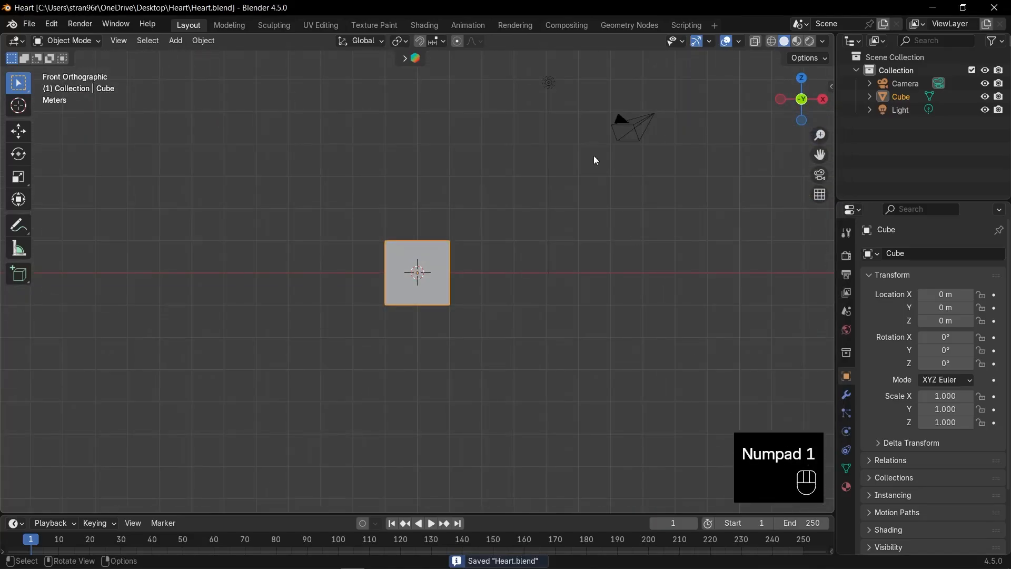
pyautogui.moveTo(522, 74); pyautogui.dragTo(681, 190)
pyautogui.press('Delete')
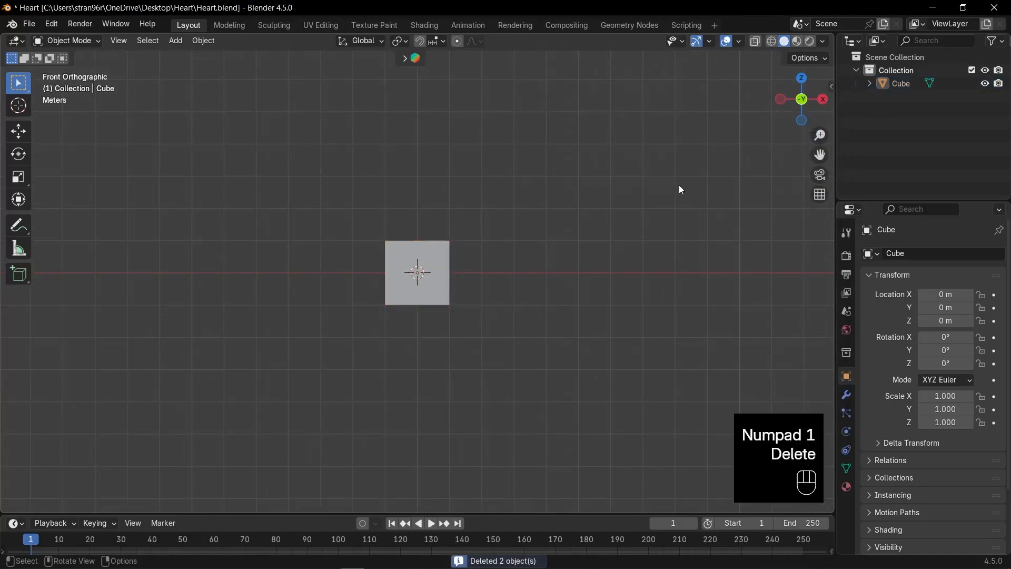
# Step: Rotate the cube 45° in front view so that it stands on one edge like a diamond
pyautogui.press('a')
pyautogui.press('KP_Decimal')
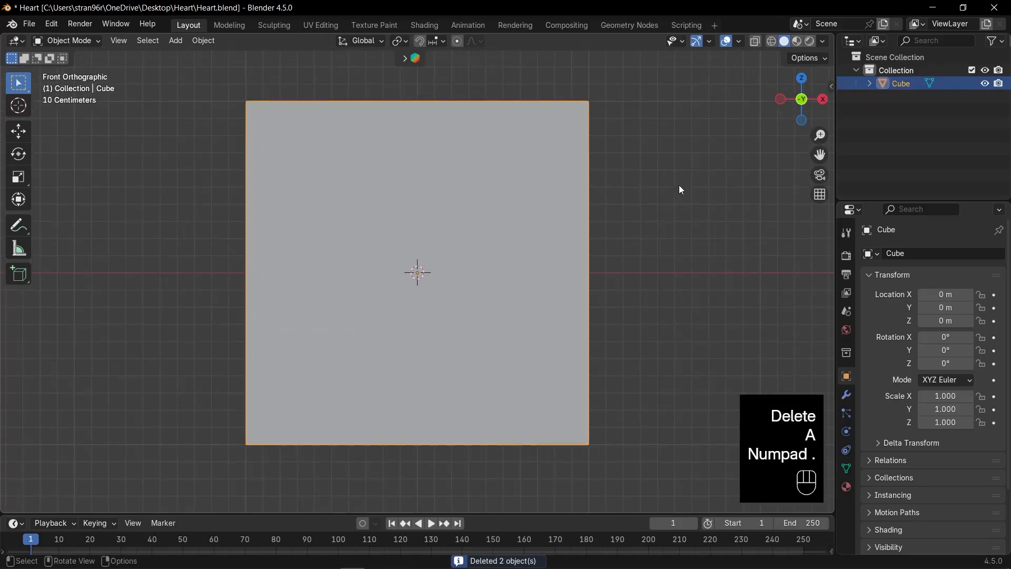
pyautogui.write('r45')
pyautogui.press('Return')
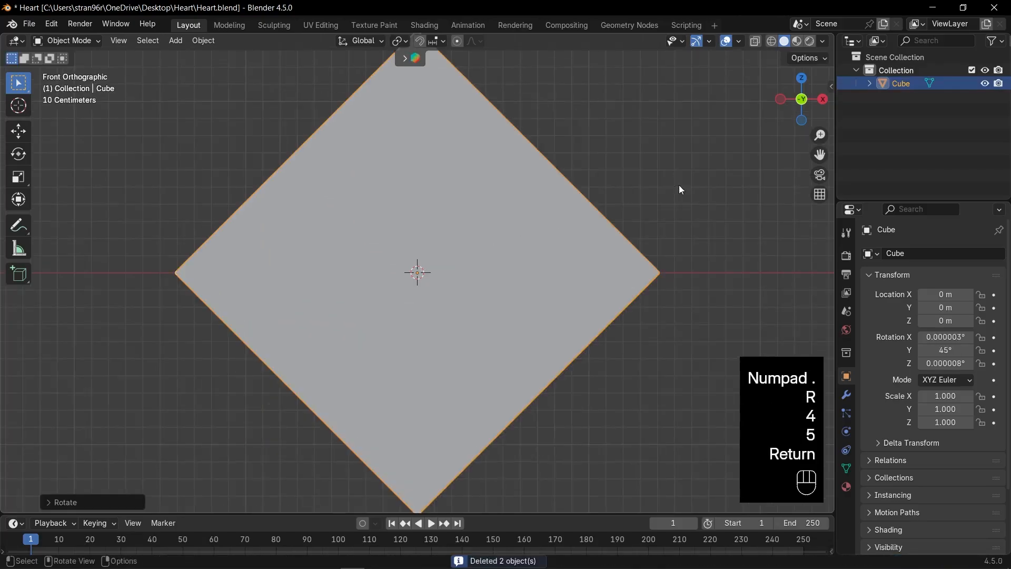
pyautogui.scroll(-1, 681, 184)
pyautogui.scroll(-3, 644, 194)
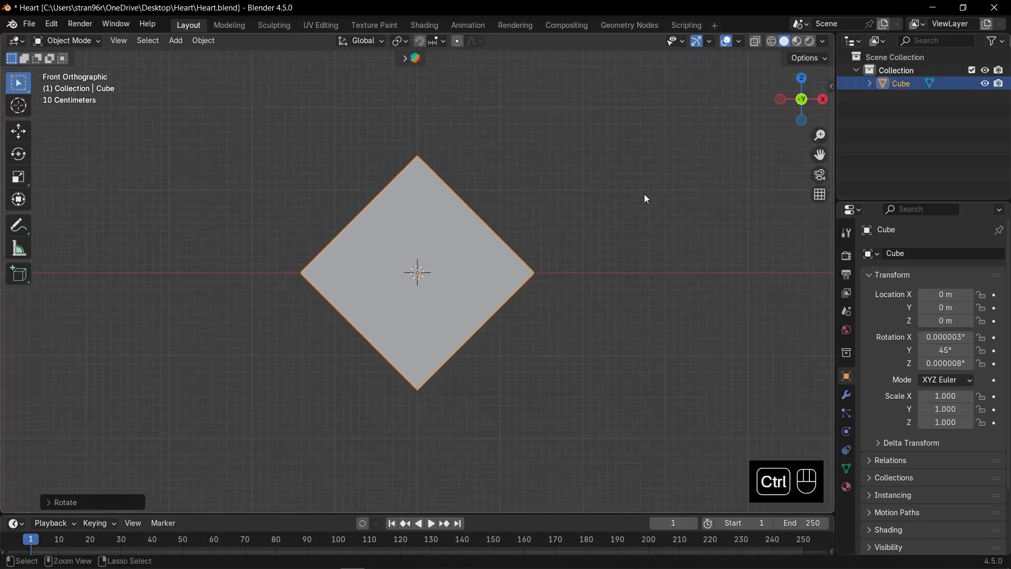
# Step: Apply the rotated cube's object transform and save the file
pyautogui.hotkey('ctrl', 'a')
pyautogui.click(644, 194)
pyautogui.hotkey('ctrl', 's')
# Step: Mirror the cube across X with Auto Mirror, then turn off clipping in its Mirror modifier
pyautogui.press('n')
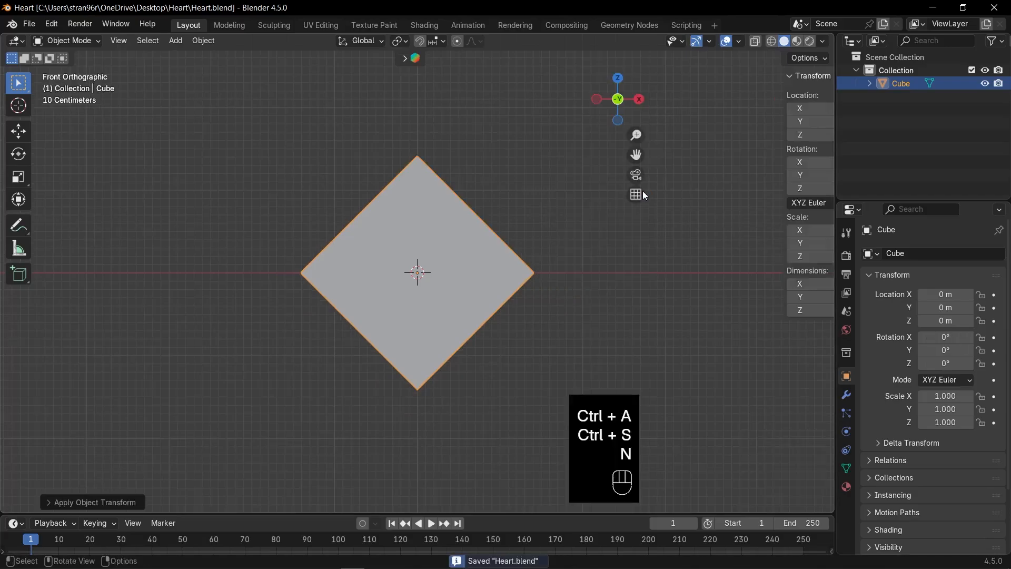
pyautogui.click(827, 288)
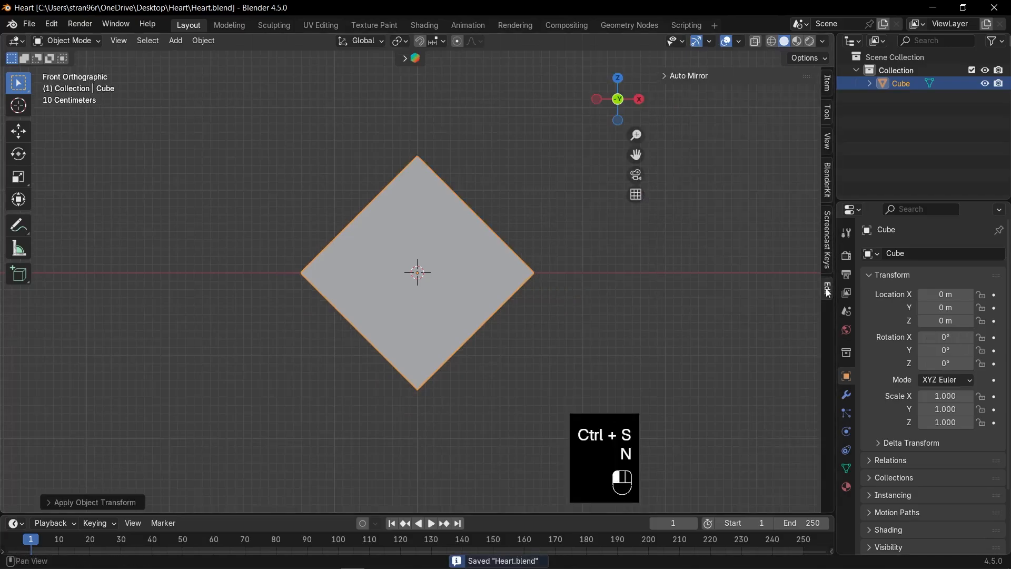
pyautogui.click(695, 77)
pyautogui.click(721, 103)
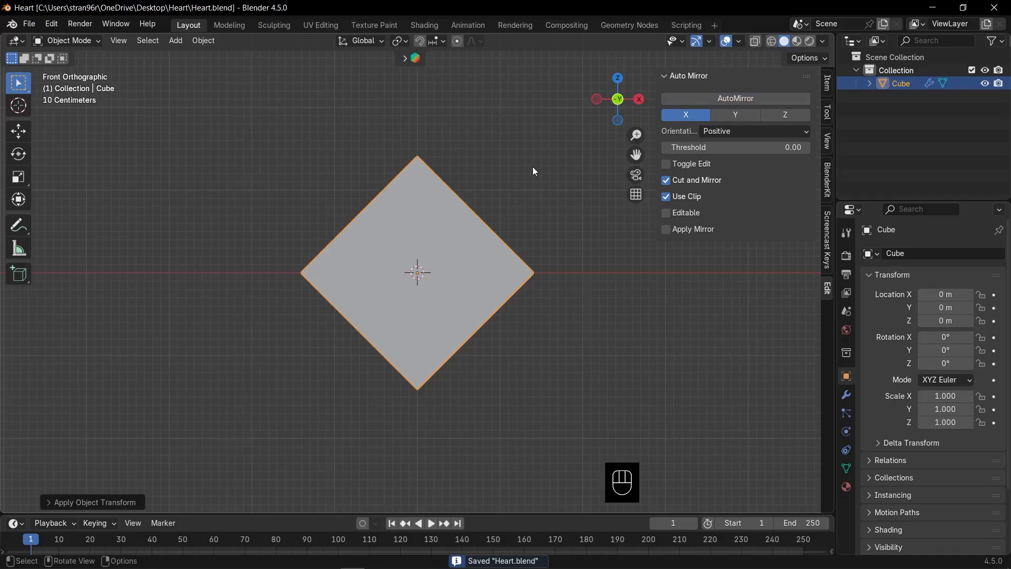
pyautogui.press('n')
pyautogui.click(847, 394)
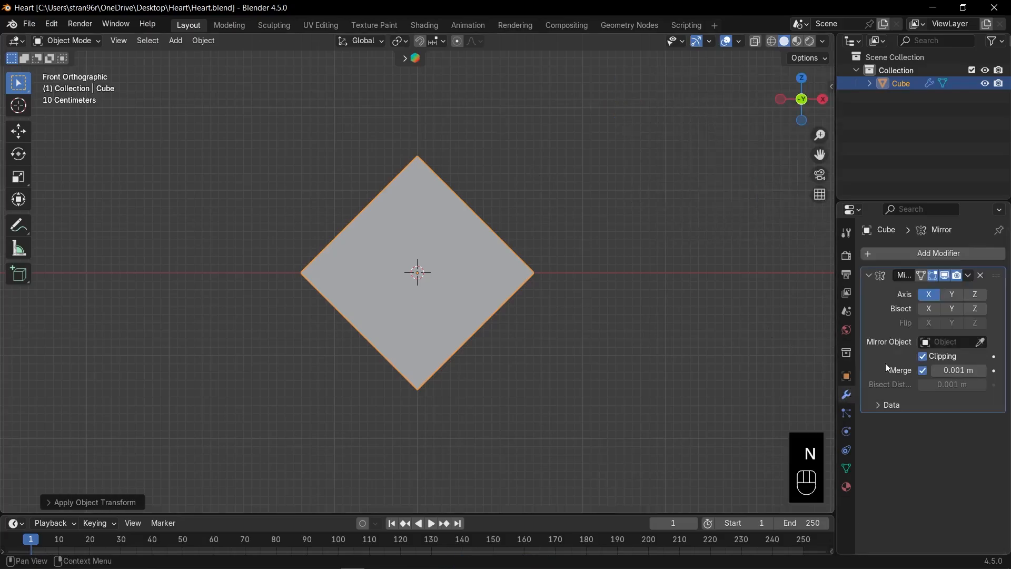
pyautogui.click(931, 356)
# Step: Extrude the cube's upper-right slanted face outward about 1.7 m along its normal to form a V-shaped heart
pyautogui.press('Tab')
pyautogui.moveTo(483, 273)
pyautogui.mouseDown(button='middle')
pyautogui.moveTo(506, 275)
pyautogui.moveTo(485, 279)
pyautogui.mouseUp(button='middle')
pyautogui.moveTo(538, 237); pyautogui.dragTo(493, 270, button='middle')
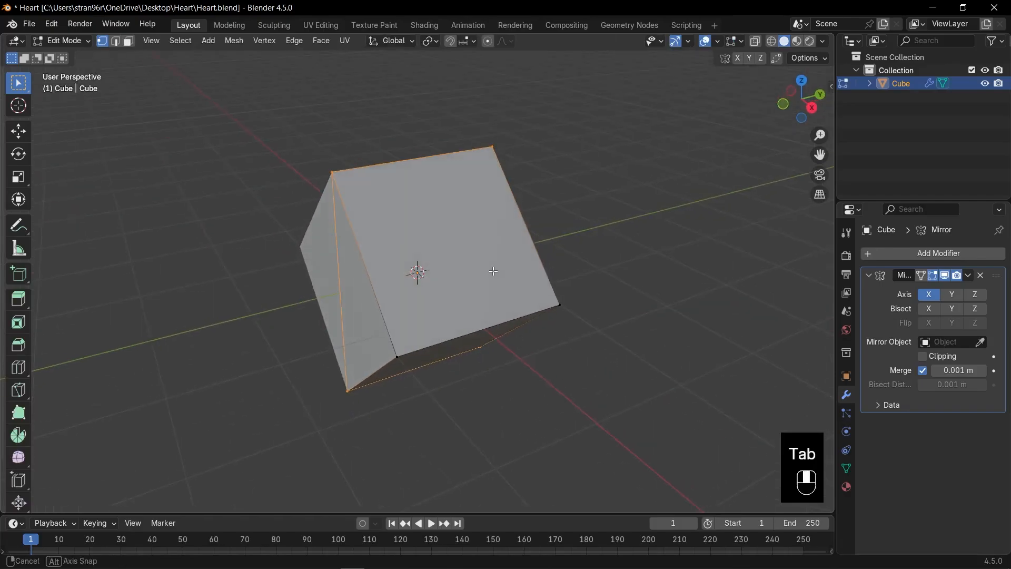
pyautogui.press('3')
pyautogui.press('KP_1')
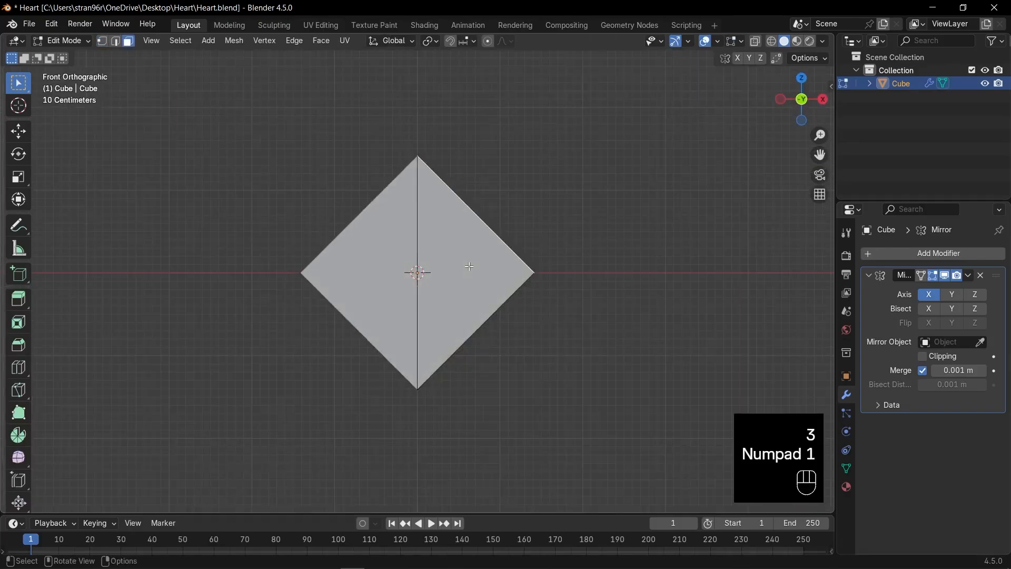
pyautogui.scroll(-1, 526, 298)
pyautogui.press('e')
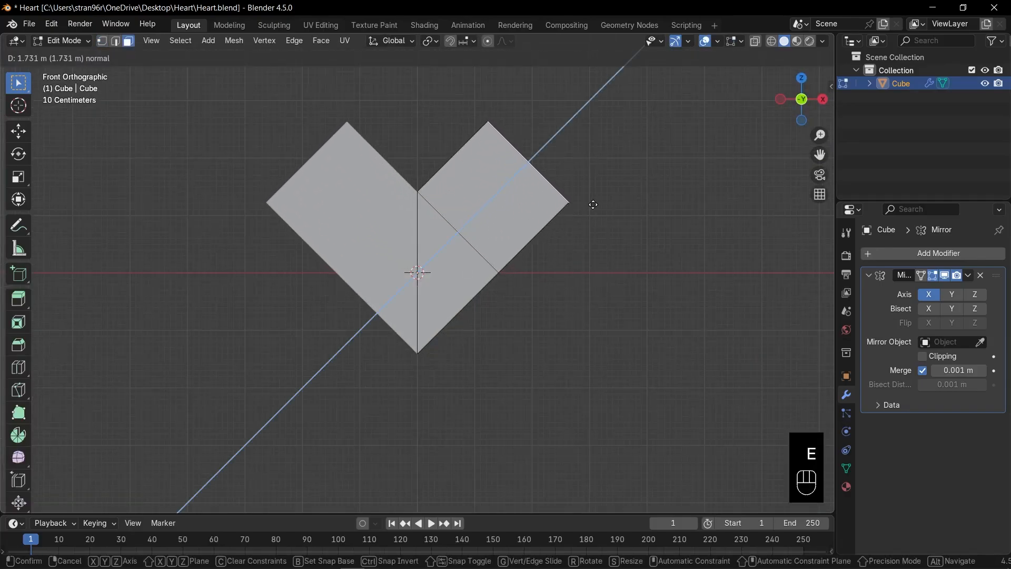
pyautogui.click(592, 205)
# Step: Add a centred loop cut running lengthwise through the extruded arm
pyautogui.hotkey('ctrl', 'r')
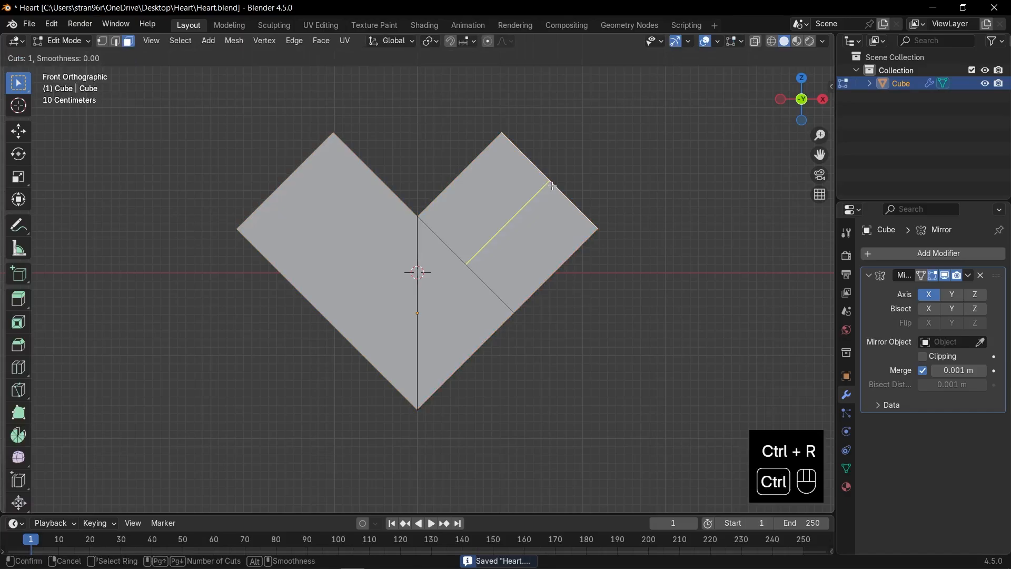
pyautogui.click(551, 186)
pyautogui.click(551, 186)
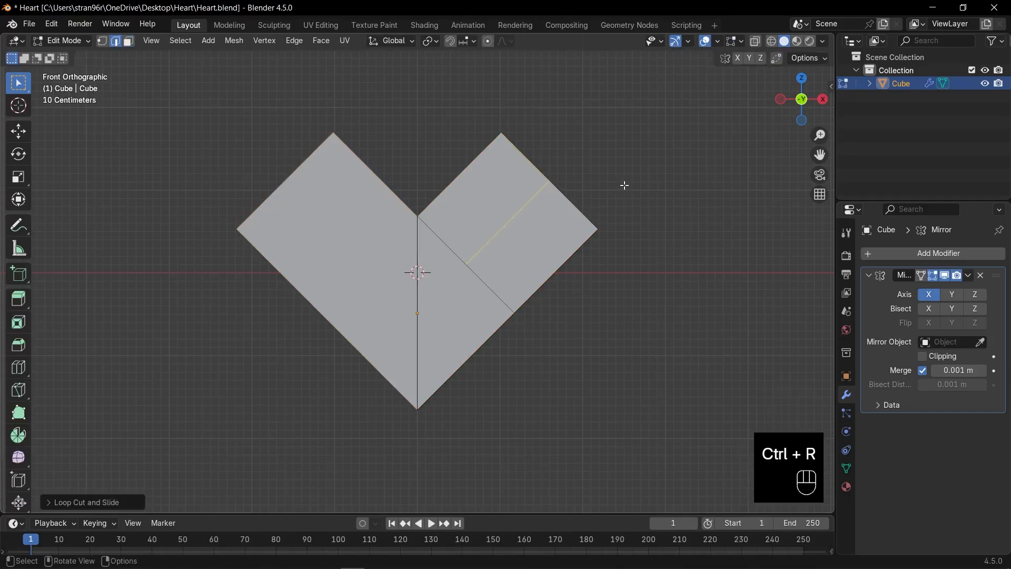
pyautogui.moveTo(622, 184)
pyautogui.mouseDown(button='middle')
pyautogui.moveTo(553, 263)
pyautogui.moveTo(481, 221)
pyautogui.moveTo(584, 193)
pyautogui.moveTo(631, 192)
pyautogui.mouseUp(button='middle')
pyautogui.press('KP_1')
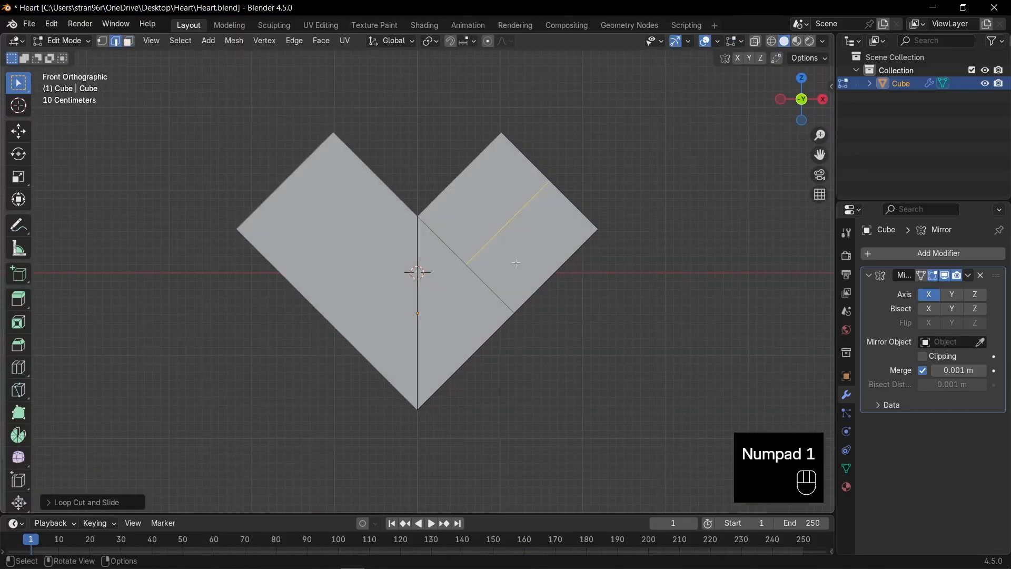
# Step: Knife-cut the front and back faces from the end of the lengthwise loop to the centre seam
pyautogui.press('k')
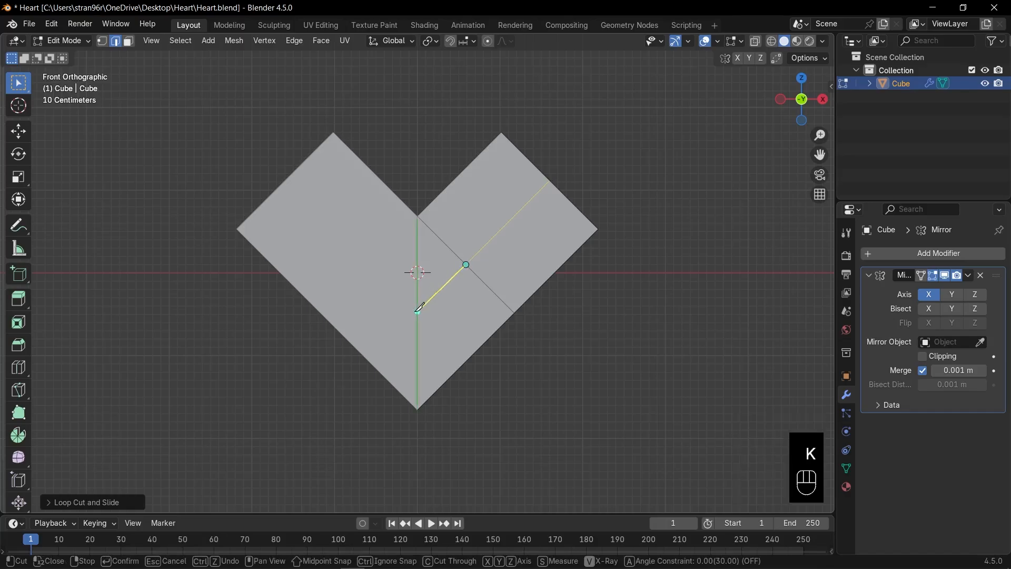
pyautogui.press('Return')
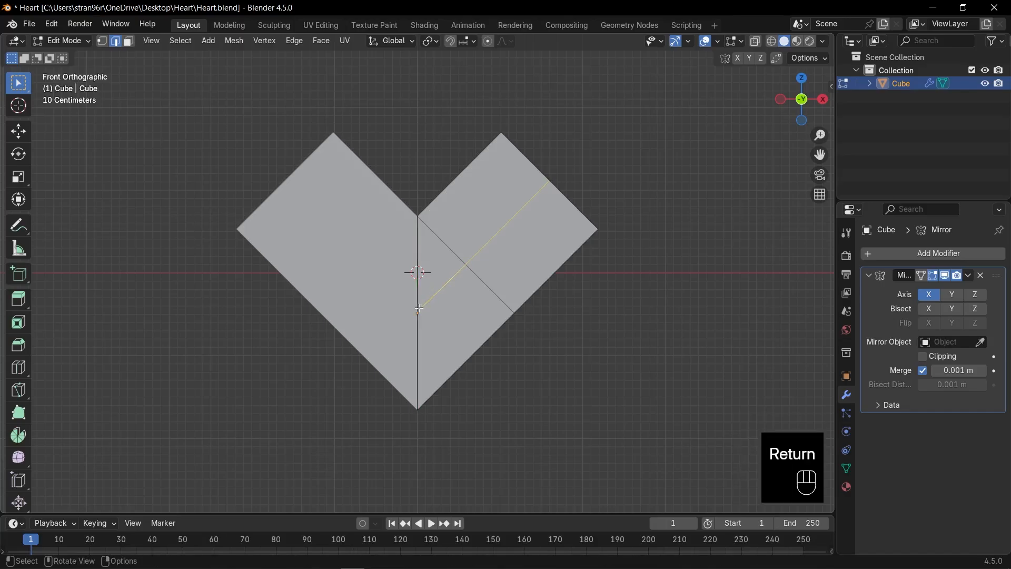
pyautogui.press('ctrl+KP_3')
pyautogui.press('ctrl+KP_1')
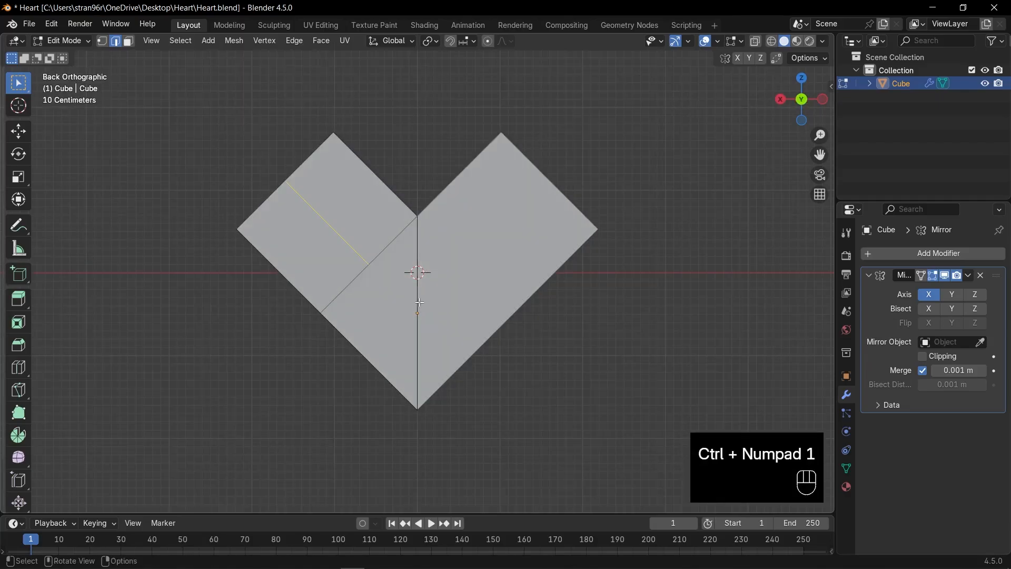
pyautogui.press('k')
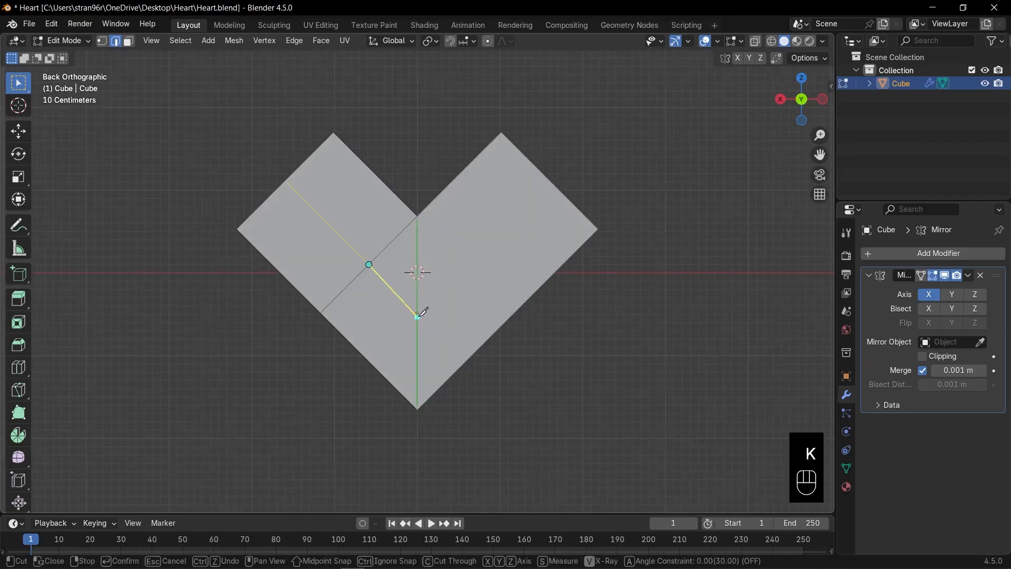
pyautogui.press('Return')
pyautogui.press('KP_1')
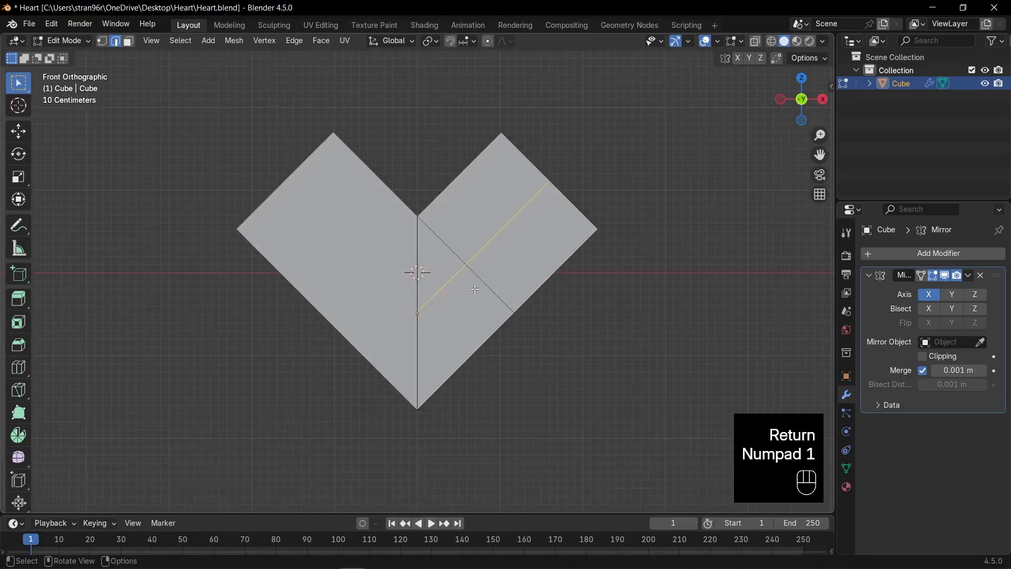
# Step: Slide the lengthwise edge loop toward the heart's upper notch by a factor of about 0.39
pyautogui.press('g')
pyautogui.press('g')
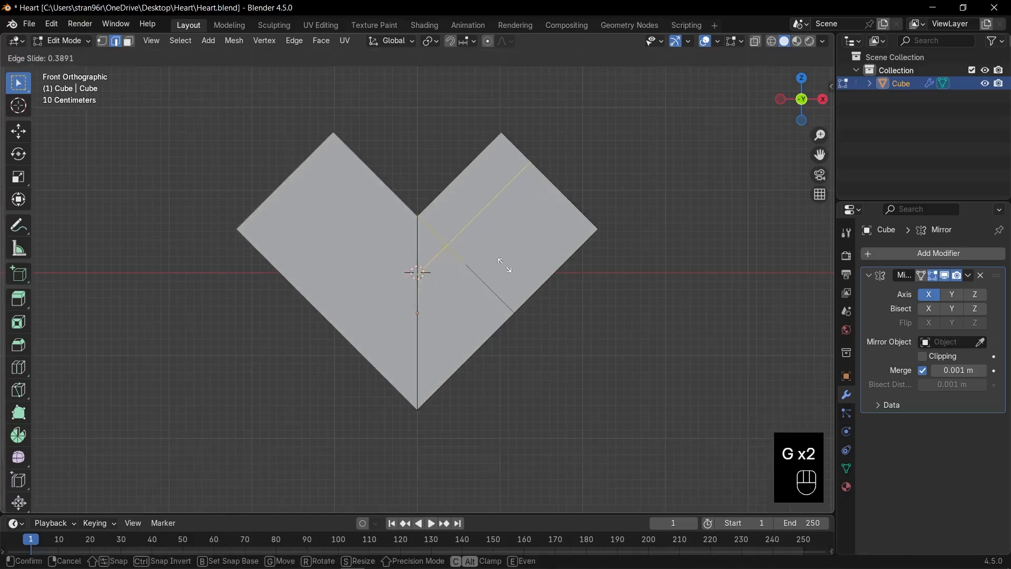
pyautogui.click(485, 275)
# Step: Add a second lengthwise loop cut below the first and one loop cut across the extruded arm
pyautogui.hotkey('ctrl', 'r')
pyautogui.click(485, 278)
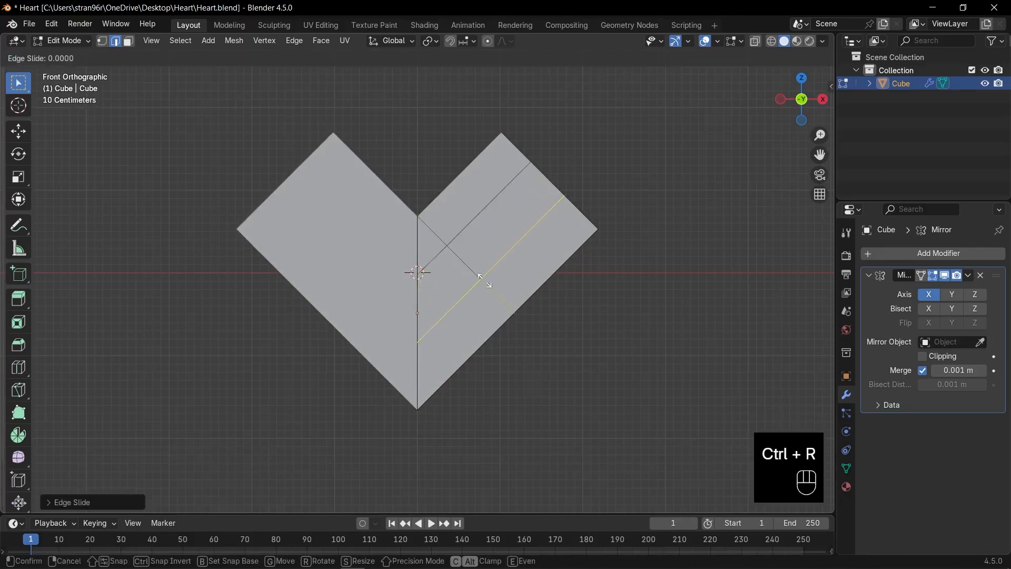
pyautogui.click(485, 281)
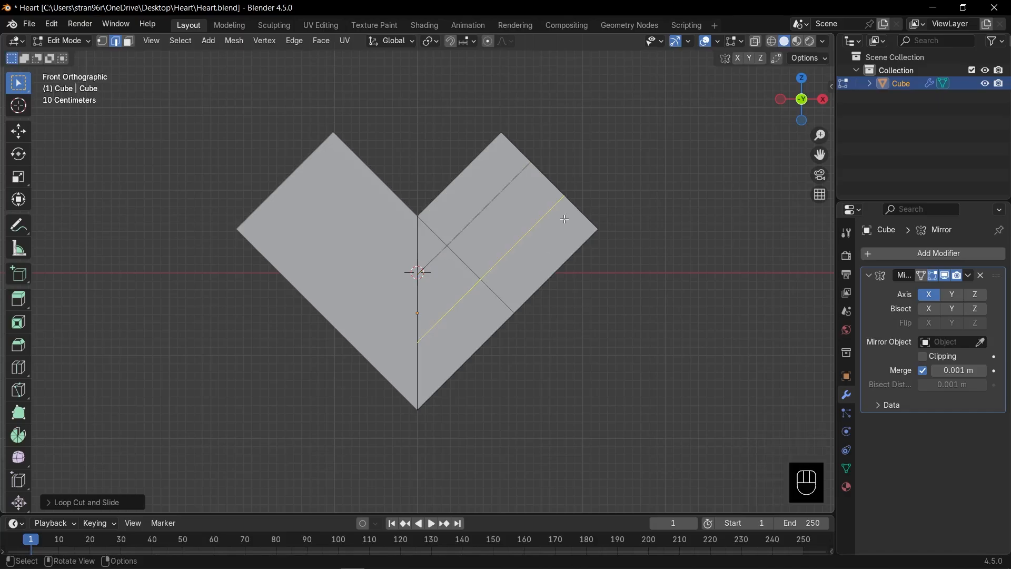
pyautogui.hotkey('ctrl', 'r')
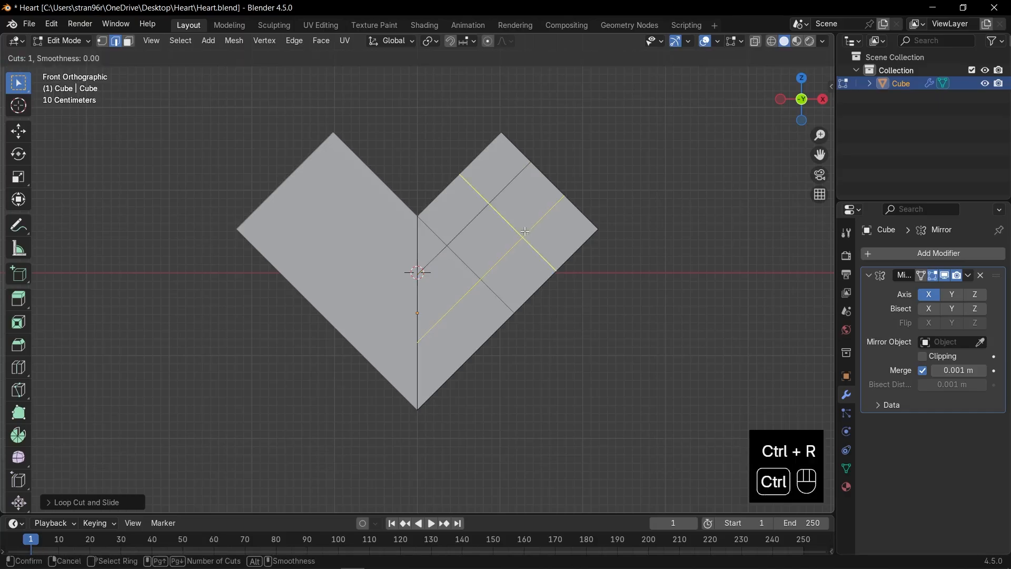
pyautogui.click(529, 232)
pyautogui.click(536, 236)
# Step: With X-ray vertex selection, move the lower outline vertices and the neighbouring inner vertices inward toward the heart's tip
pyautogui.press('1')
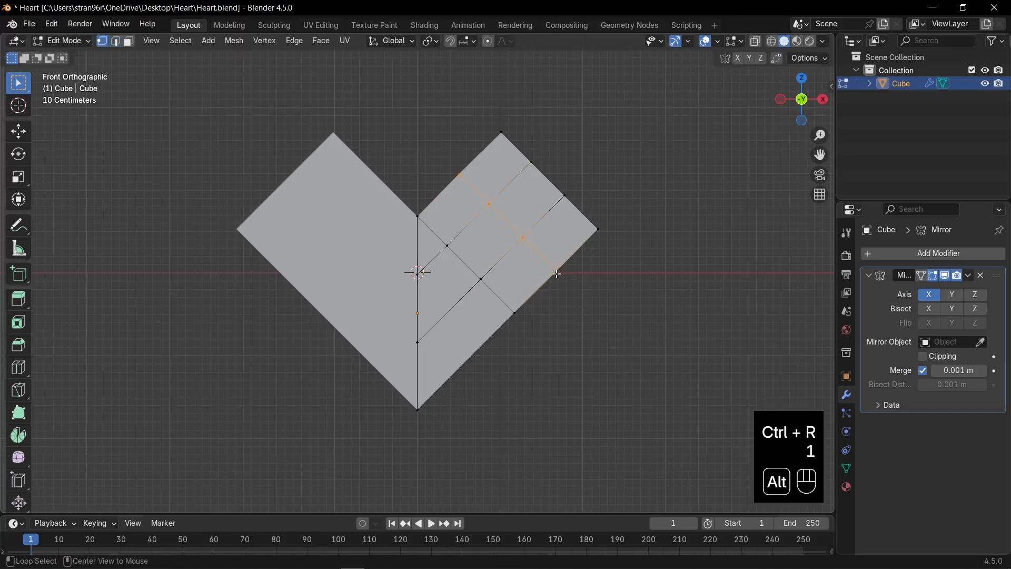
pyautogui.hotkey('alt', 'z')
pyautogui.click(515, 313)
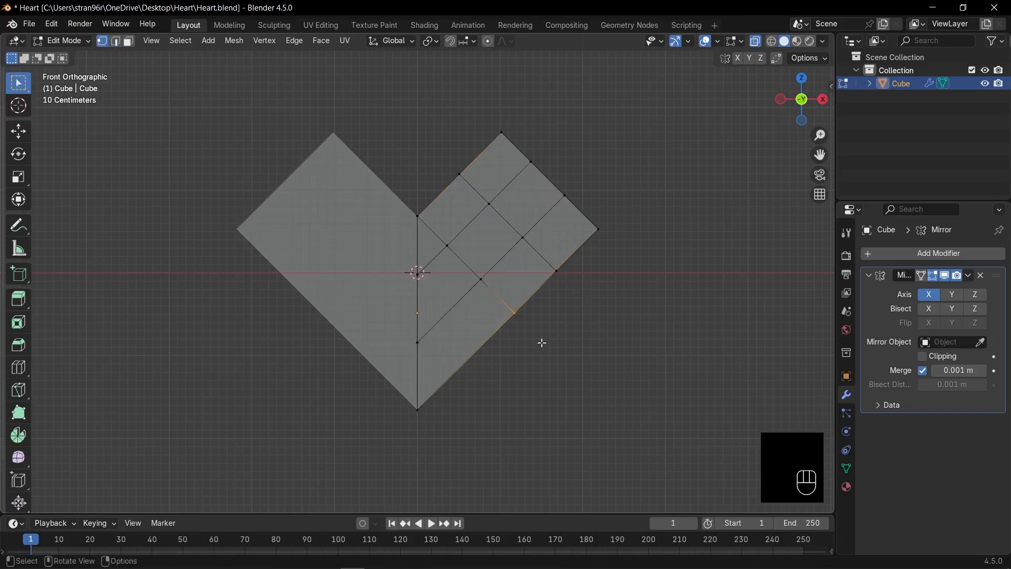
pyautogui.press('g')
pyautogui.click(469, 310)
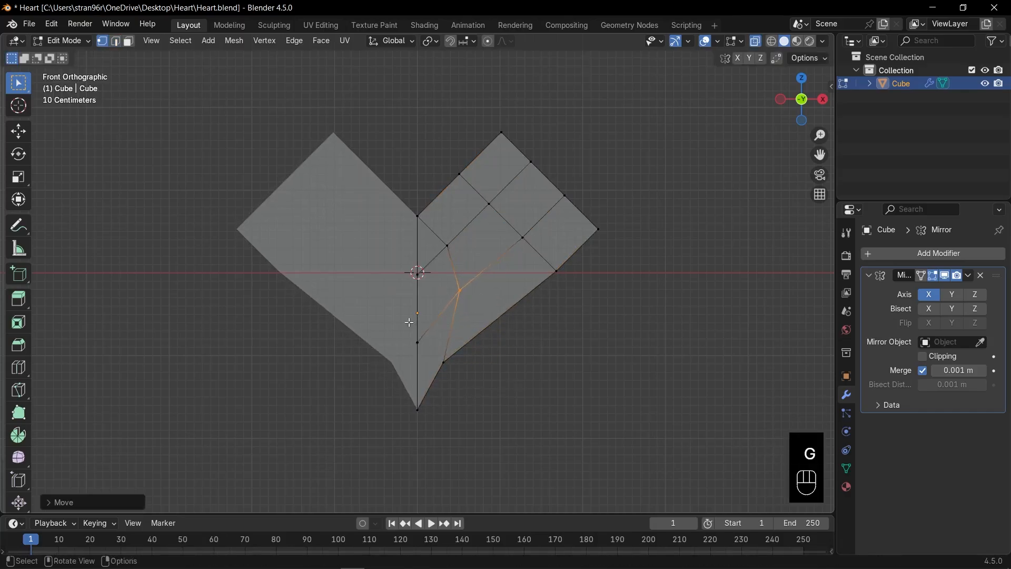
# Step: Raise the lower centre-seam vertices along Z and move the next outline vertices down and inward along the lower side
pyautogui.moveTo(409, 320); pyautogui.dragTo(432, 353)
pyautogui.press('g')
pyautogui.press('z')
pyautogui.click(433, 332)
pyautogui.moveTo(538, 256); pyautogui.dragTo(574, 302)
pyautogui.press('g')
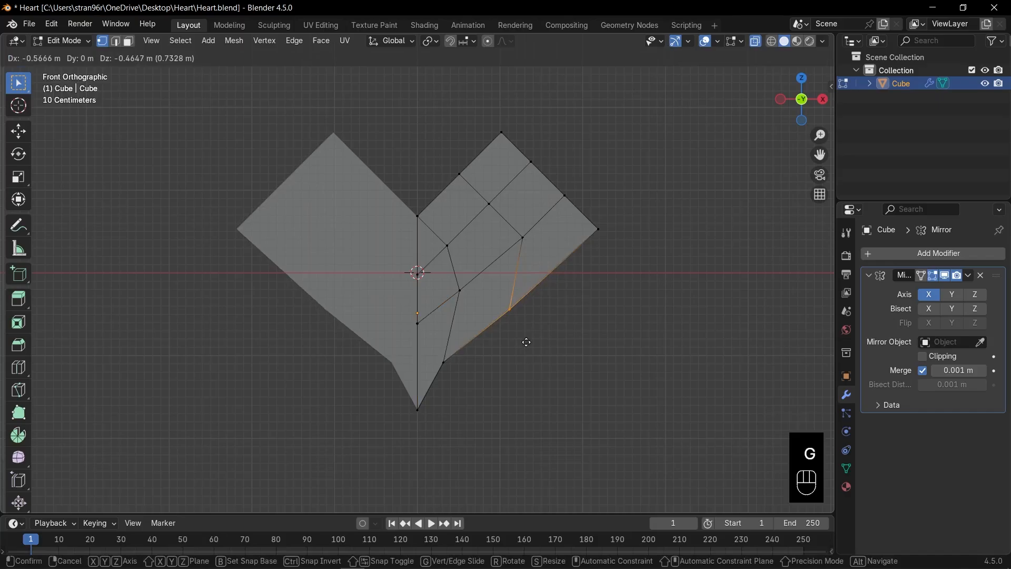
pyautogui.click(526, 340)
# Step: Reposition the vertices beside the notch and along the outer edge to round the heart's upper lobe
pyautogui.click(460, 175)
pyautogui.press('g')
pyautogui.click(445, 185)
pyautogui.moveTo(518, 148); pyautogui.dragTo(629, 262)
pyautogui.press('g')
pyautogui.click(560, 153)
pyautogui.press('g')
pyautogui.click(597, 198)
pyautogui.click(608, 299)
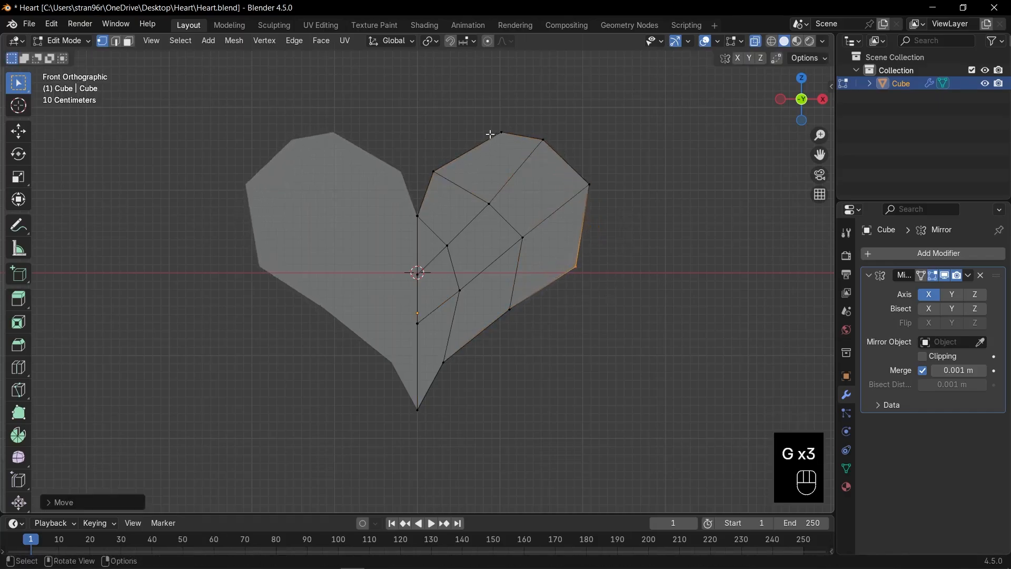
# Step: Shift the lobe's top vertices and an inner vertex toward the centre, and nudge the lower-side outline vertices slightly downward
pyautogui.click(491, 141)
pyautogui.press('g')
pyautogui.click(482, 143)
pyautogui.click(527, 241)
pyautogui.press('g')
pyautogui.click(537, 250)
pyautogui.moveTo(490, 291); pyautogui.dragTo(535, 332)
pyautogui.press('g')
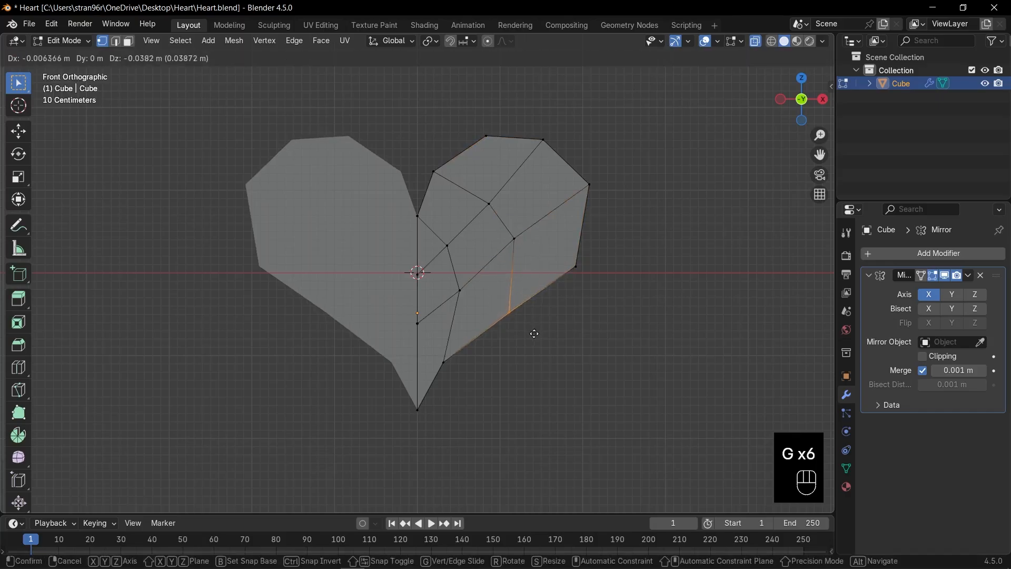
pyautogui.click(532, 335)
# Step: Move the lobe's top vertices up and inward, and adjust the vertices beside the notch to smooth the curve
pyautogui.moveTo(454, 113); pyautogui.dragTo(511, 147)
pyautogui.press('g')
pyautogui.click(504, 139)
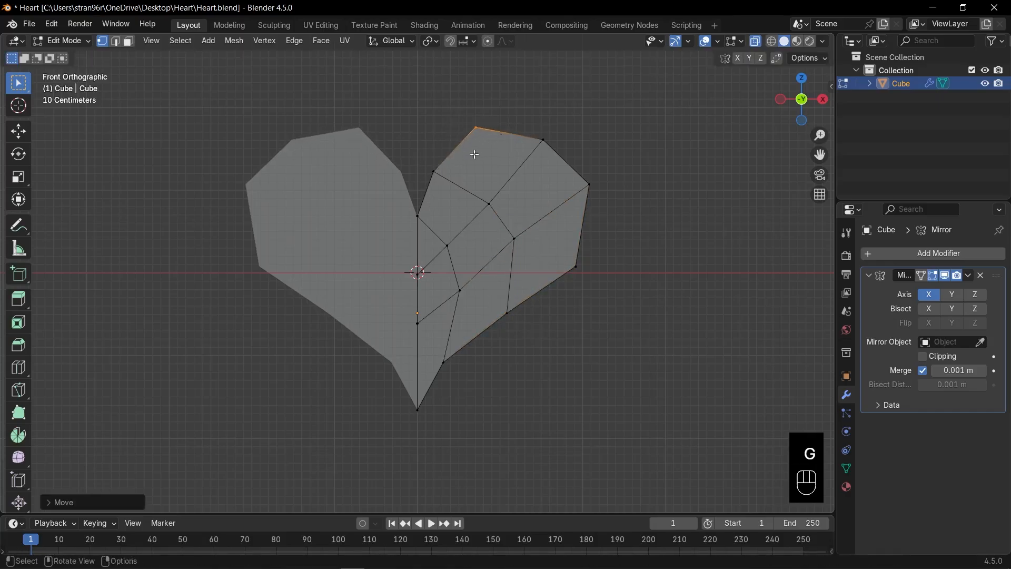
pyautogui.click(435, 172)
pyautogui.press('g')
pyautogui.click(456, 186)
# Step: Add a centred loop cut around the heart's outline, halfway through its depth
pyautogui.moveTo(580, 199); pyautogui.dragTo(480, 238, button='middle')
pyautogui.hotkey('ctrl', 'r')
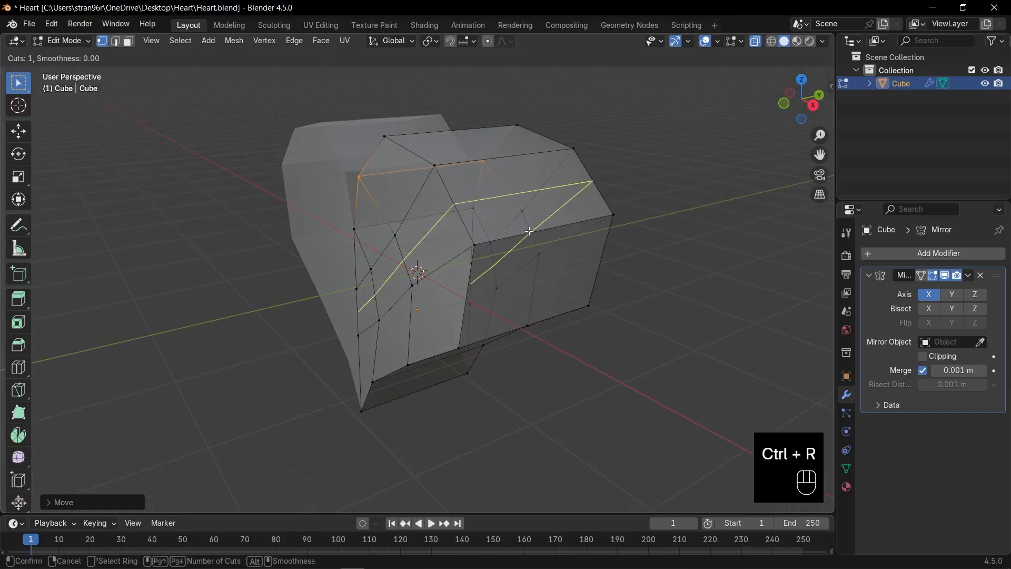
pyautogui.click(537, 233)
pyautogui.rightClick(538, 233)
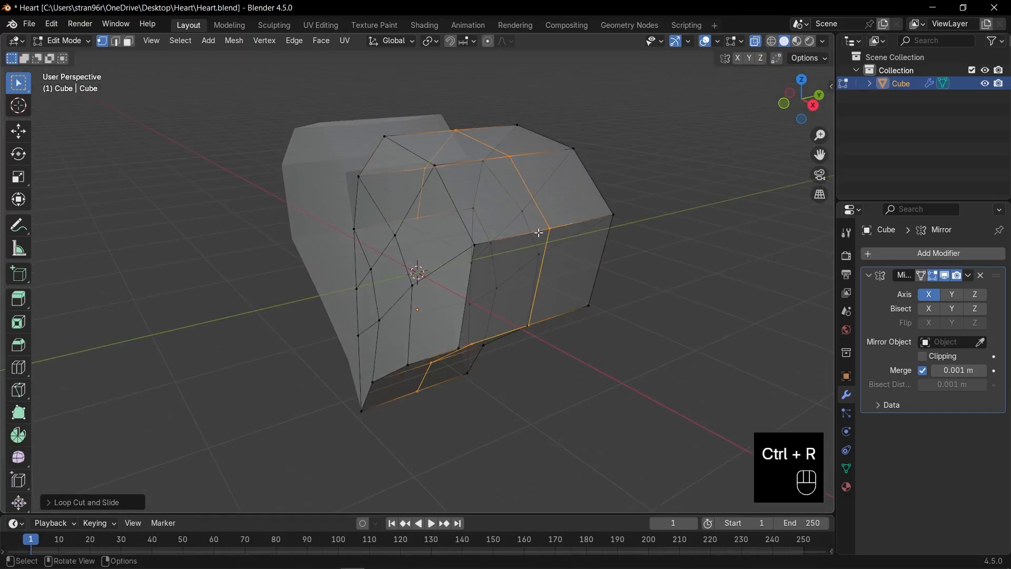
# Step: Enable clipping on the Mirror modifier and scale the heart's middle edge loop outward by about 1.15
pyautogui.press('KP_1')
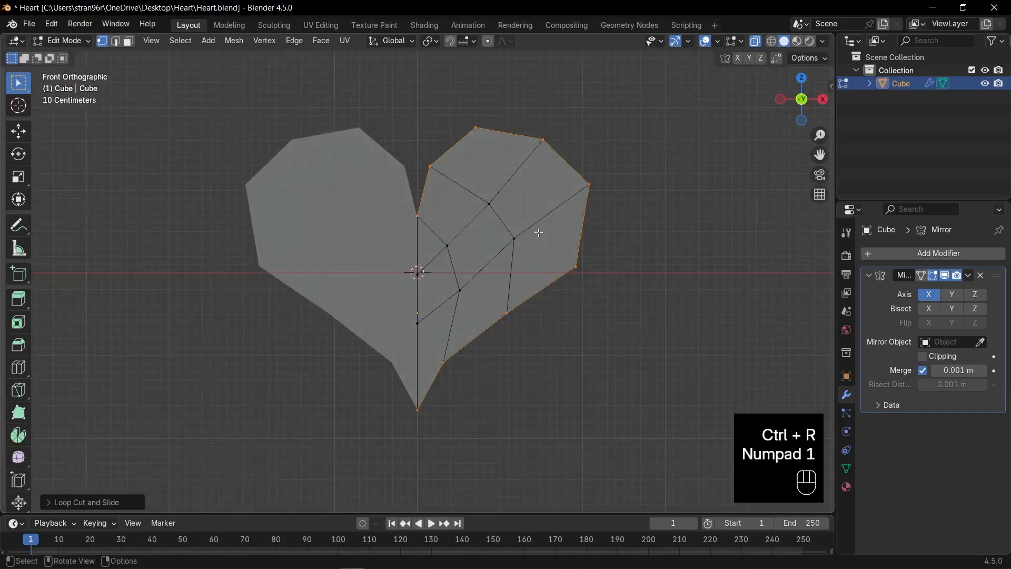
pyautogui.click(930, 356)
pyautogui.press('s')
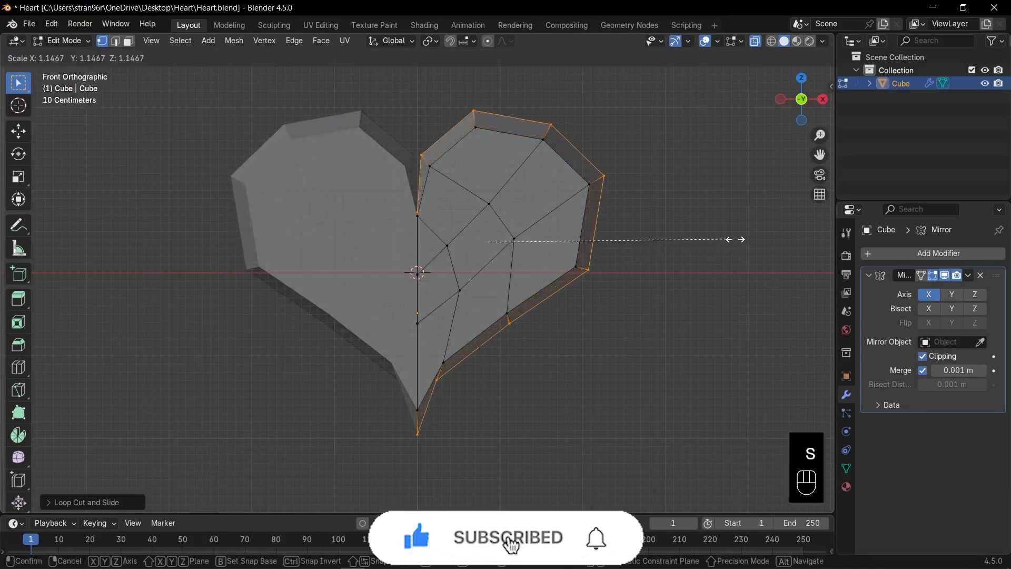
pyautogui.click(735, 239)
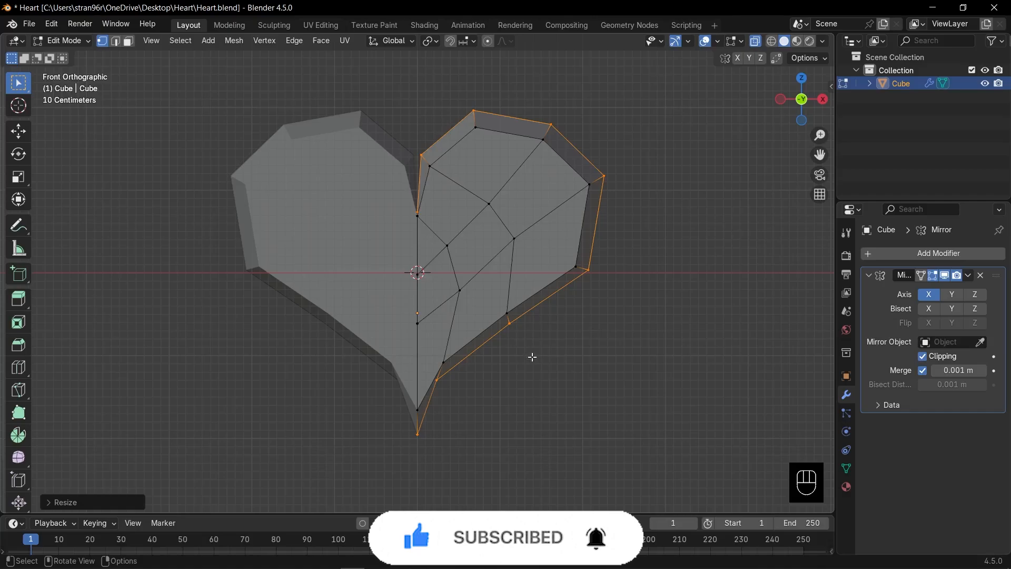
# Step: Add a Subdivision modifier to the heart with both render and viewport levels set to 3
pyautogui.press('Tab')
pyautogui.hotkey('alt', 'z')
pyautogui.moveTo(537, 352); pyautogui.dragTo(495, 332, button='middle')
pyautogui.click(884, 255)
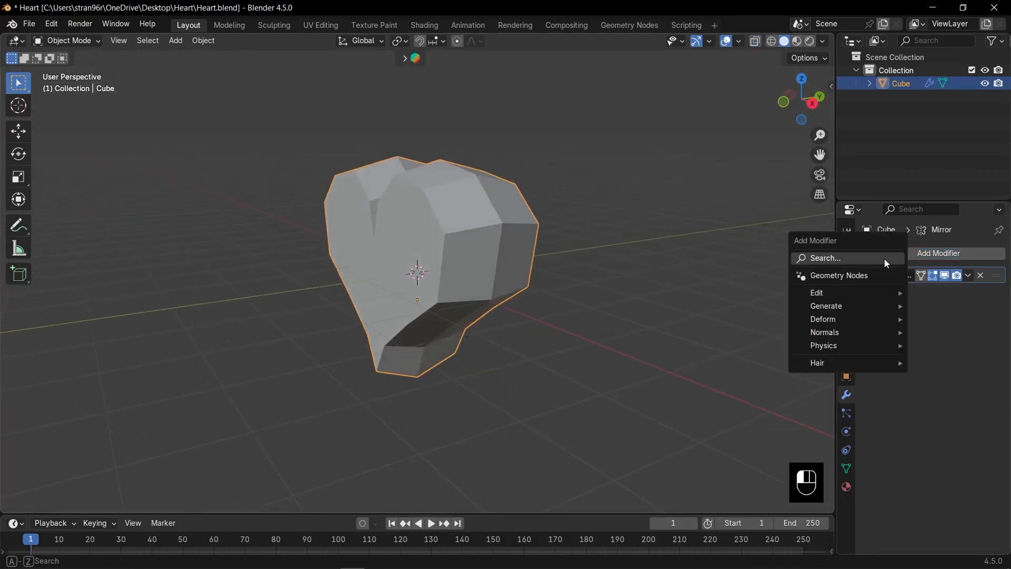
pyautogui.write('subd')
pyautogui.press('Return')
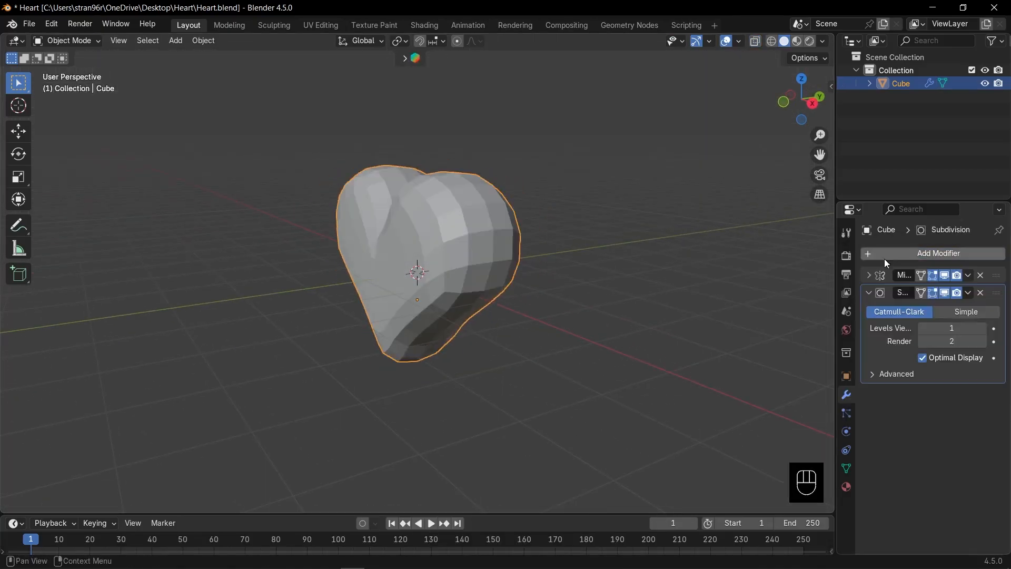
pyautogui.click(984, 342)
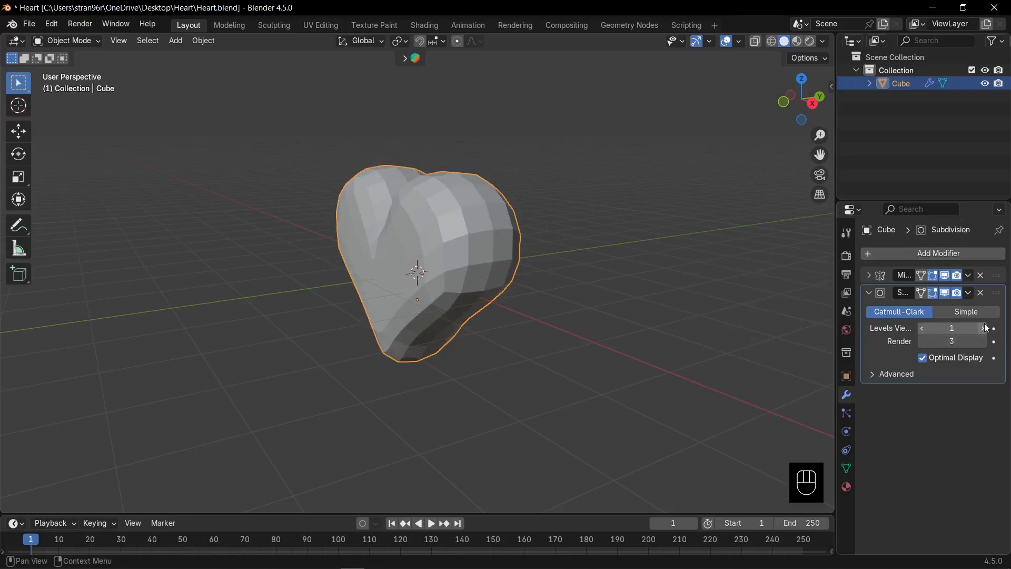
pyautogui.doubleClick(986, 328)
# Step: Move the lobe's outer-side vertices outward and downward in front view to widen the heart
pyautogui.press('KP_1')
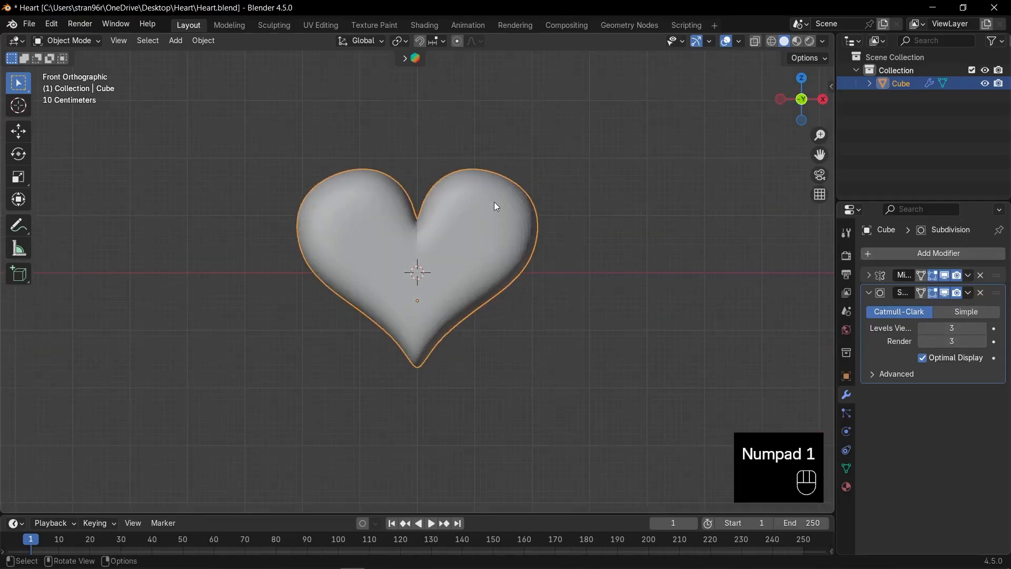
pyautogui.press('Tab')
pyautogui.press('1')
pyautogui.hotkey('alt', 'z')
pyautogui.moveTo(598, 149); pyautogui.dragTo(681, 314)
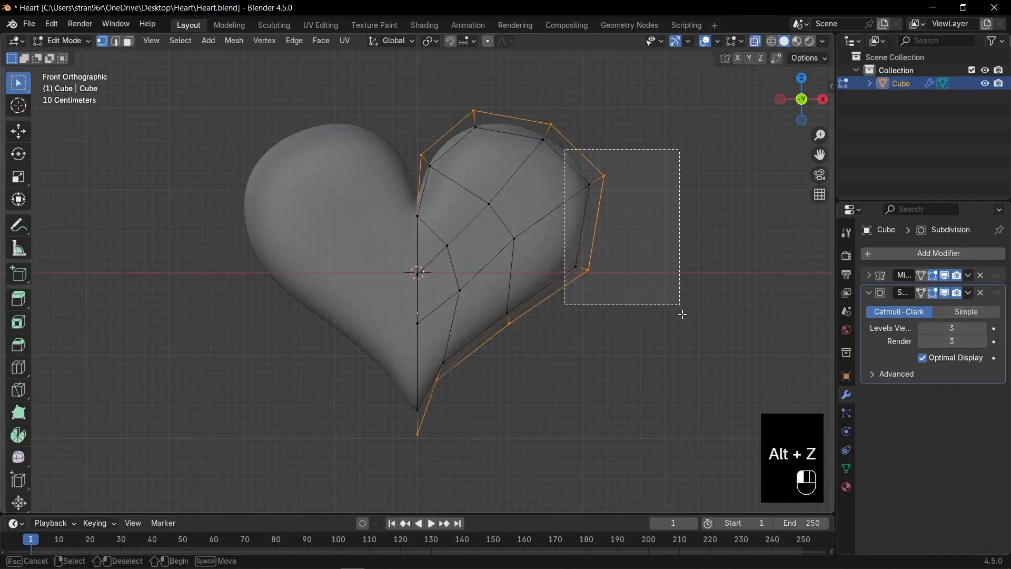
pyautogui.press('g')
pyautogui.click(622, 309)
pyautogui.press('g')
pyautogui.click(622, 329)
# Step: Shift the two pairs of lower-side outline vertices outward to fill out the curve toward the heart's tip
pyautogui.moveTo(494, 301); pyautogui.dragTo(530, 341)
pyautogui.press('g')
pyautogui.click(537, 348)
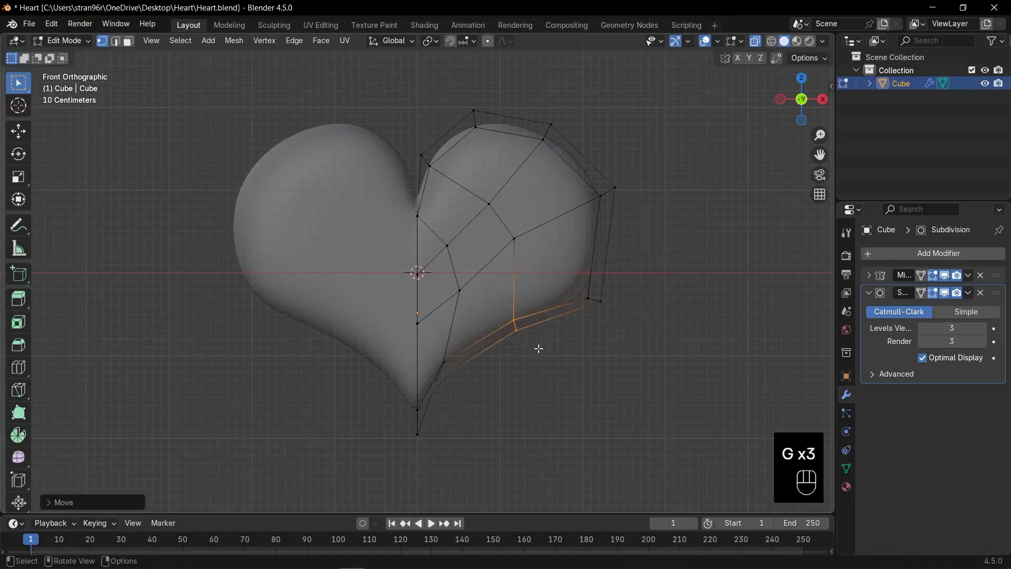
pyautogui.moveTo(425, 351); pyautogui.dragTo(468, 398)
pyautogui.press('g')
pyautogui.click(475, 400)
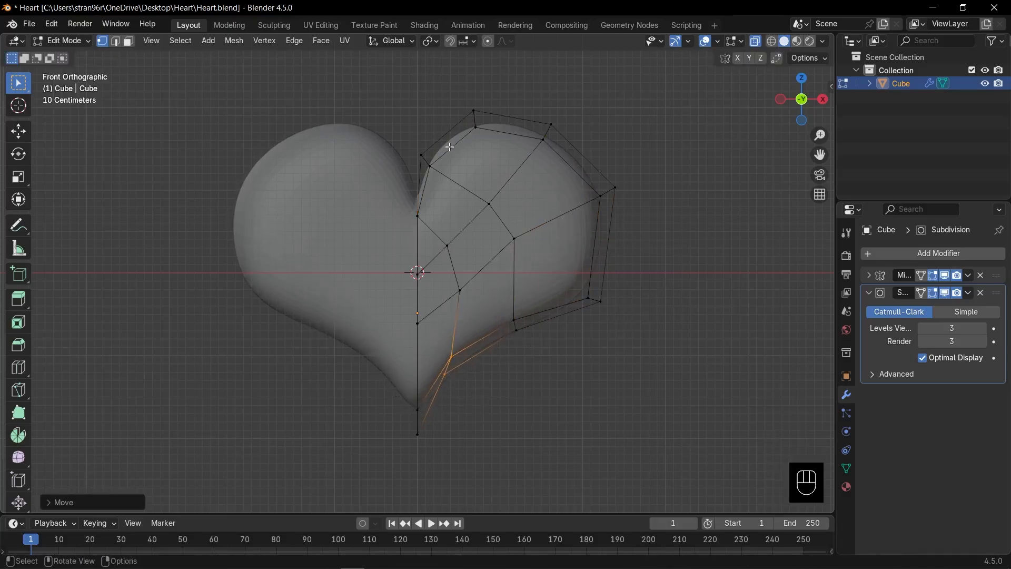
# Step: Raise the lobe's top vertices and pull its upper outer vertices further outward to round the lobe
pyautogui.press('g')
pyautogui.moveTo(518, 98); pyautogui.dragTo(627, 208)
pyautogui.click(573, 149)
pyautogui.press('g')
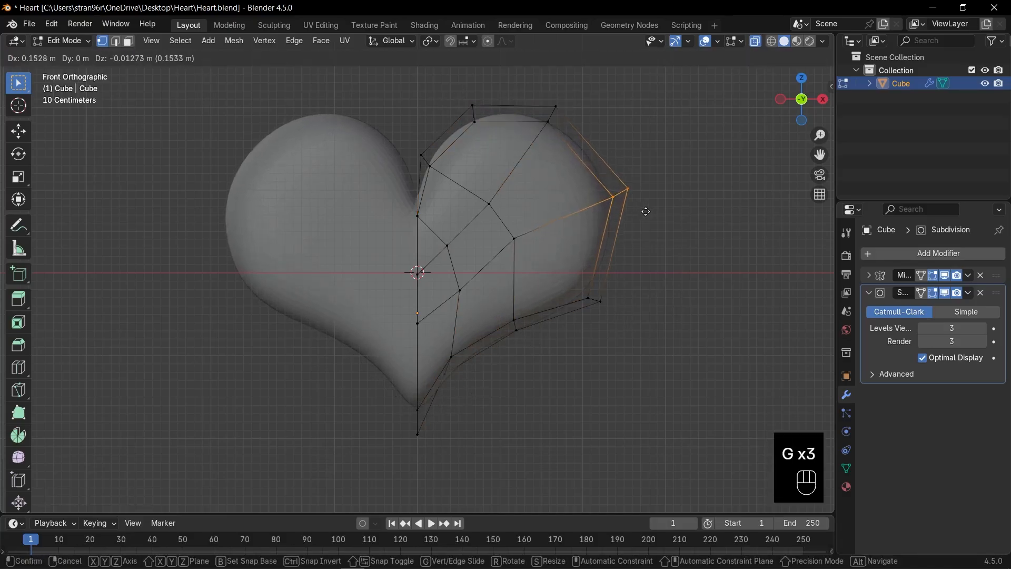
pyautogui.click(627, 221)
# Step: Apply the heart object's transform in Object Mode and save the file
pyautogui.press('Tab')
pyautogui.hotkey('alt', 'z')
pyautogui.moveTo(583, 230); pyautogui.dragTo(494, 255, button='middle')
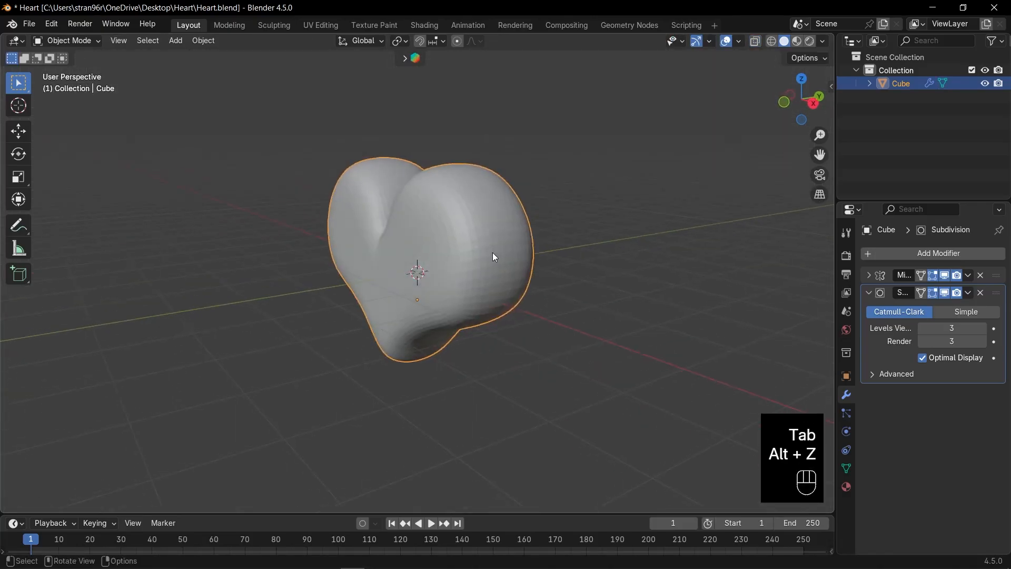
pyautogui.press('KP_1')
pyautogui.hotkey('ctrl', 'a')
pyautogui.click(493, 257)
pyautogui.hotkey('ctrl', 's')
# Step: Select everything except the inner front and back face vertices and scale it along Y to about 0.56 to thin the rim
pyautogui.press('Tab')
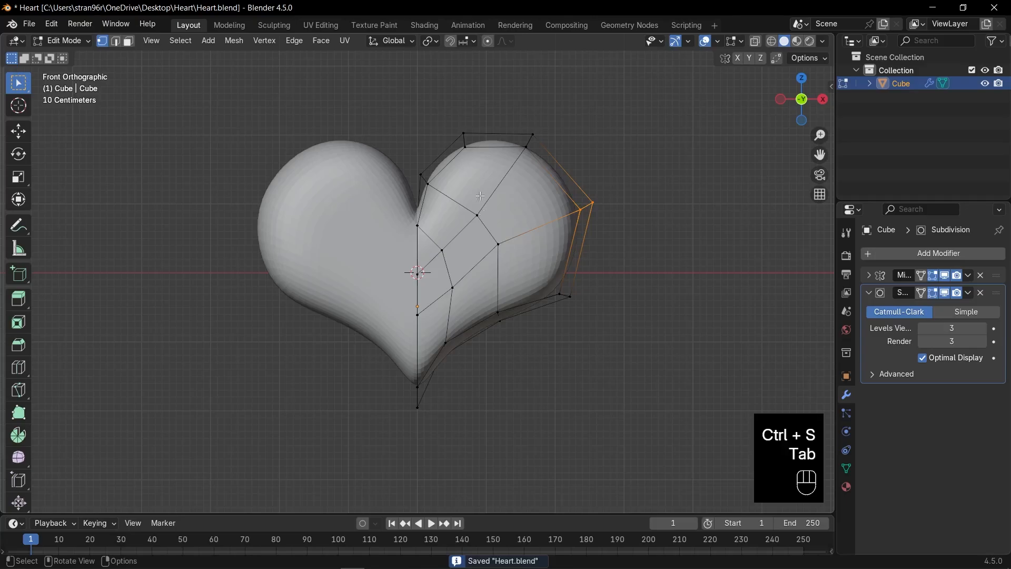
pyautogui.hotkey('alt', 'z')
pyautogui.moveTo(400, 259); pyautogui.dragTo(436, 328)
pyautogui.keyDown('shift'); pyautogui.moveTo(430, 236); pyautogui.dragTo(456, 305); pyautogui.keyUp('shift')
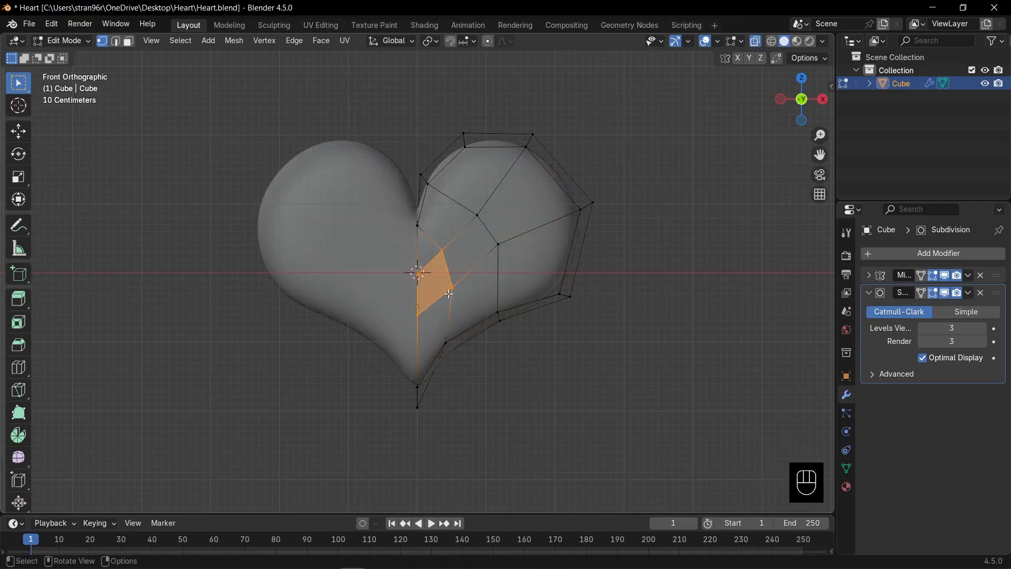
pyautogui.keyDown('shift'); pyautogui.moveTo(458, 201); pyautogui.dragTo(509, 247); pyautogui.keyUp('shift')
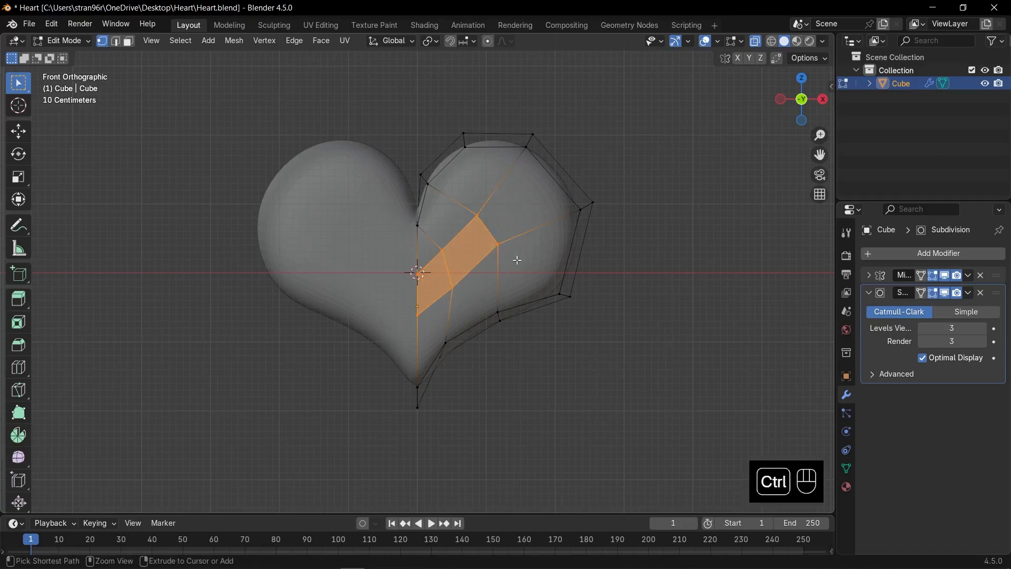
pyautogui.hotkey('ctrl', 'i')
pyautogui.scroll(-3, 531, 260)
pyautogui.moveTo(531, 260); pyautogui.dragTo(580, 295, button='middle')
pyautogui.press('s')
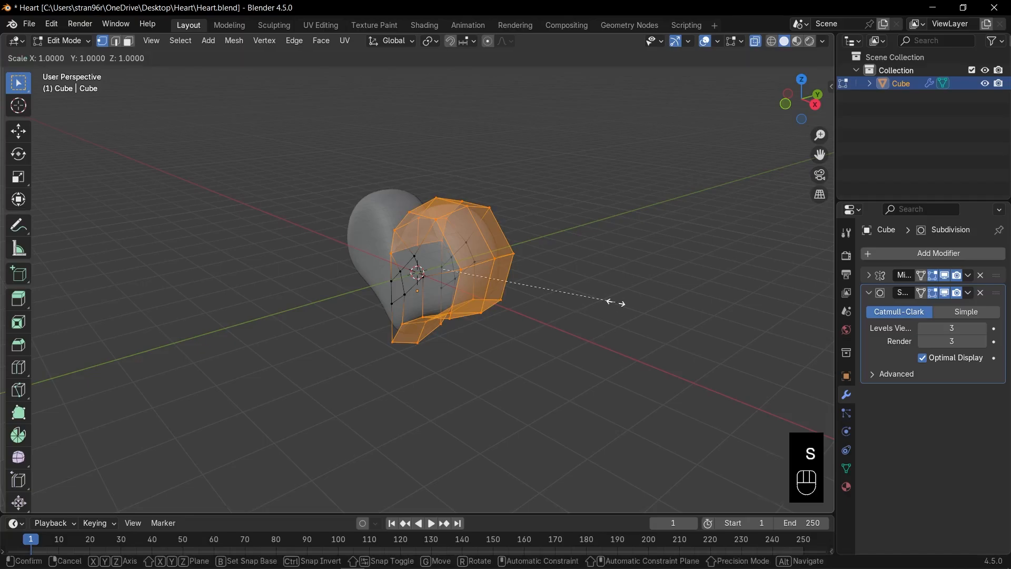
pyautogui.press('y')
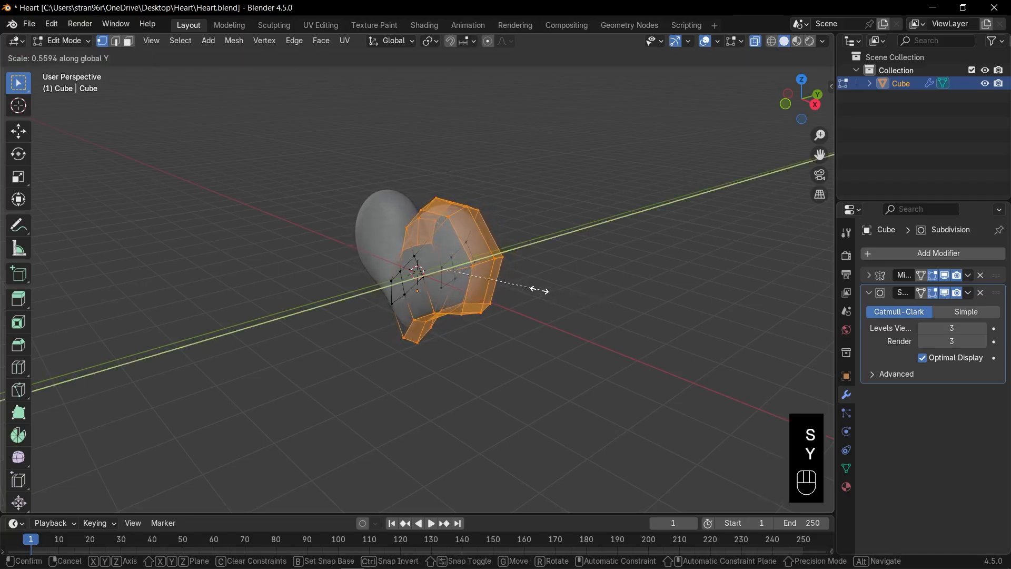
pyautogui.click(538, 289)
pyautogui.moveTo(539, 289); pyautogui.dragTo(546, 263, button='middle')
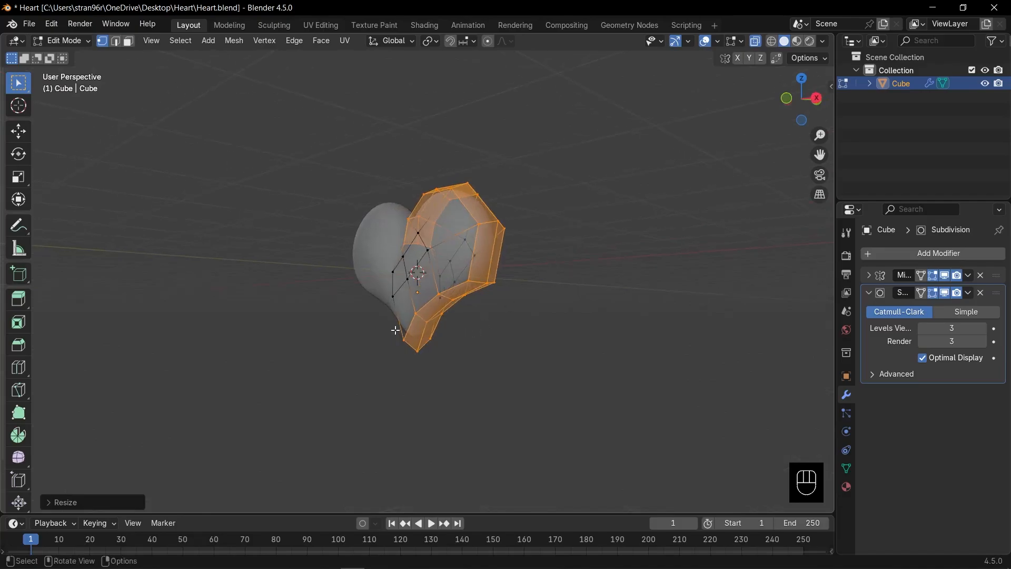
# Step: Shade the heart smooth in Object Mode and save the file
pyautogui.press('KP_1')
pyautogui.press('Tab')
pyautogui.hotkey('alt', 'z')
pyautogui.scroll(5, 447, 319)
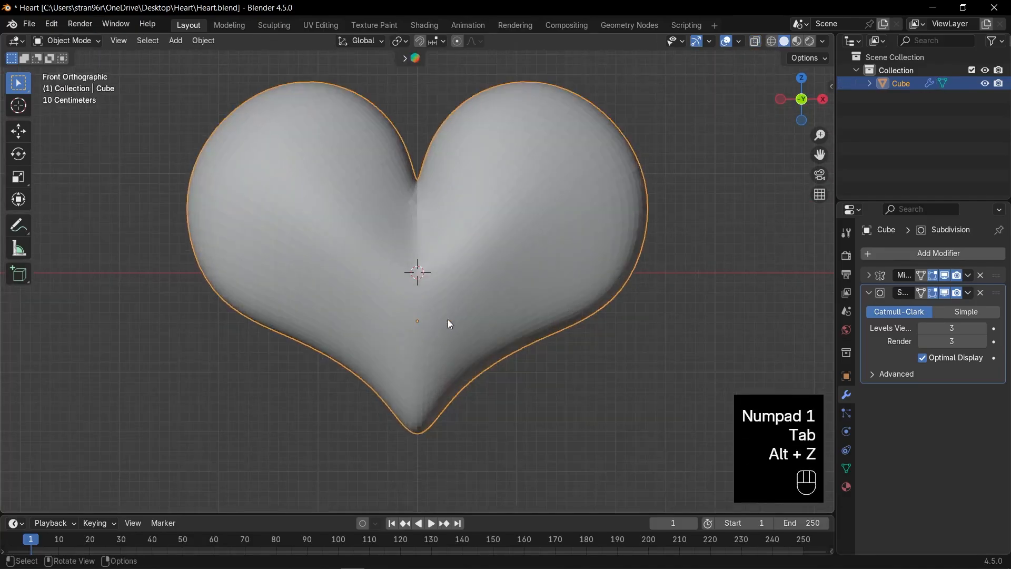
pyautogui.scroll(1, 447, 319)
pyautogui.scroll(-4, 448, 319)
pyautogui.rightClick(509, 238)
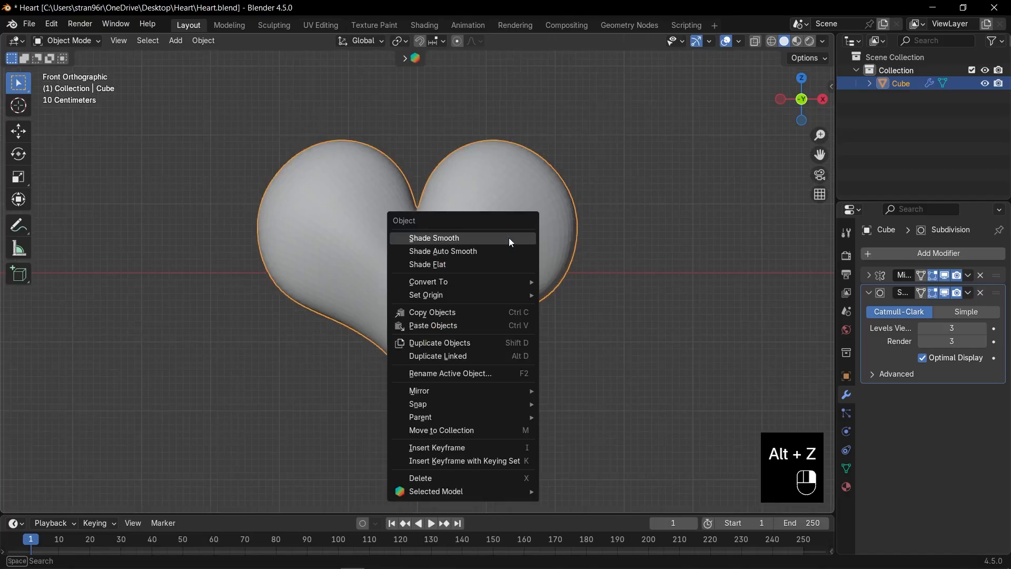
pyautogui.click(509, 238)
pyautogui.hotkey('ctrl', 's')
# Step: Move the lobe's inner front face outward and up by about 0.29 m in X and 0.15 m in Z
pyautogui.scroll(2, 522, 243)
pyautogui.press('Tab')
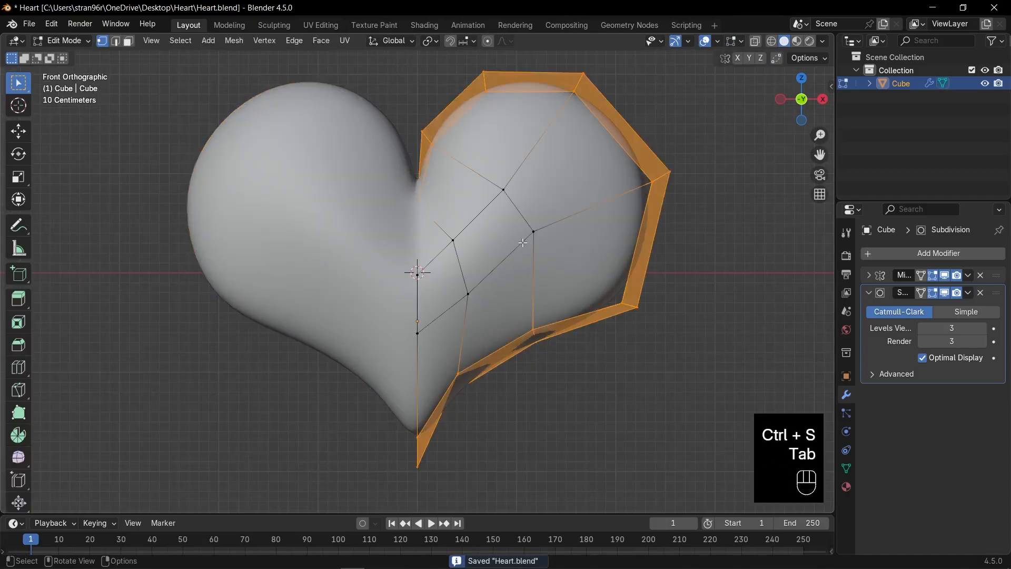
pyautogui.press('3')
pyautogui.click(502, 240)
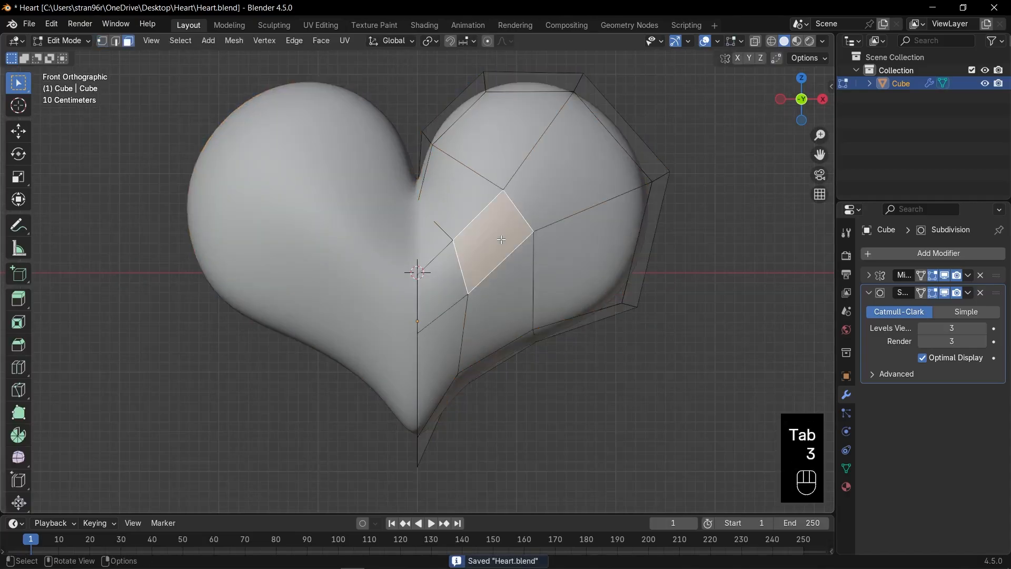
pyautogui.scroll(-1, 522, 244)
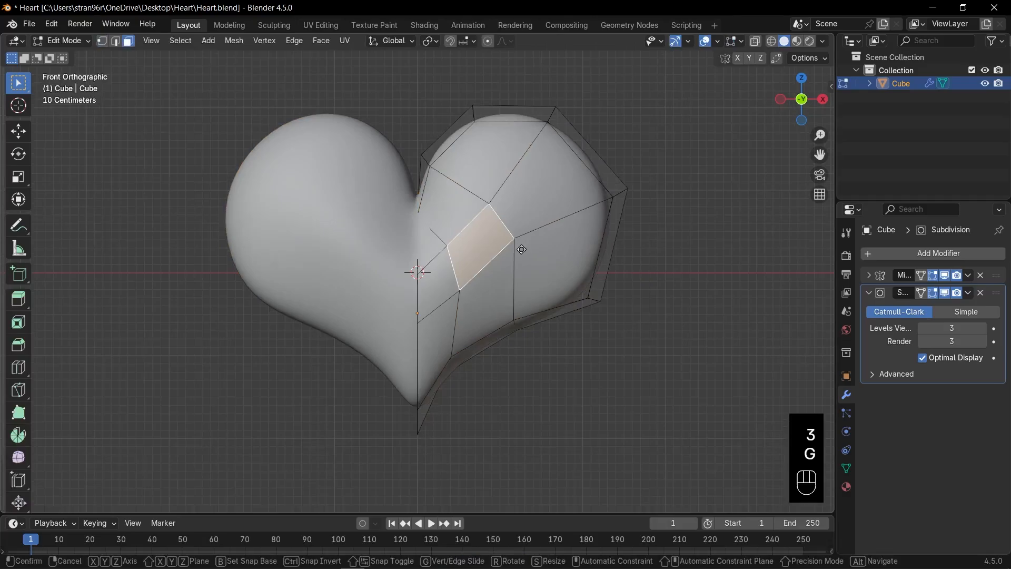
pyautogui.press('g')
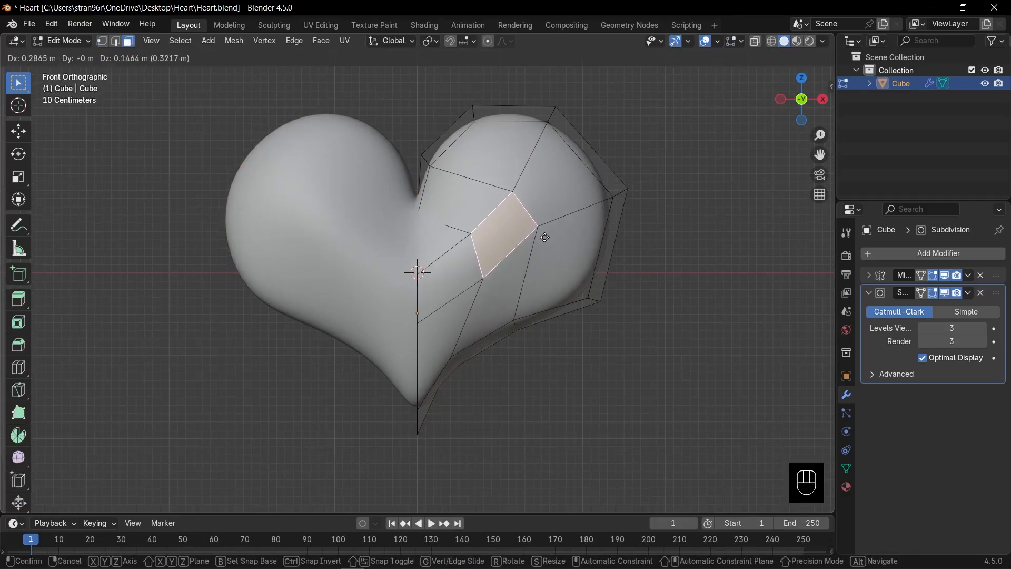
pyautogui.click(545, 237)
# Step: Even out the selected front face with LoopTools Circle and enlarge it slightly
pyautogui.rightClick(514, 228)
pyautogui.moveTo(514, 227)
pyautogui.click(559, 242)
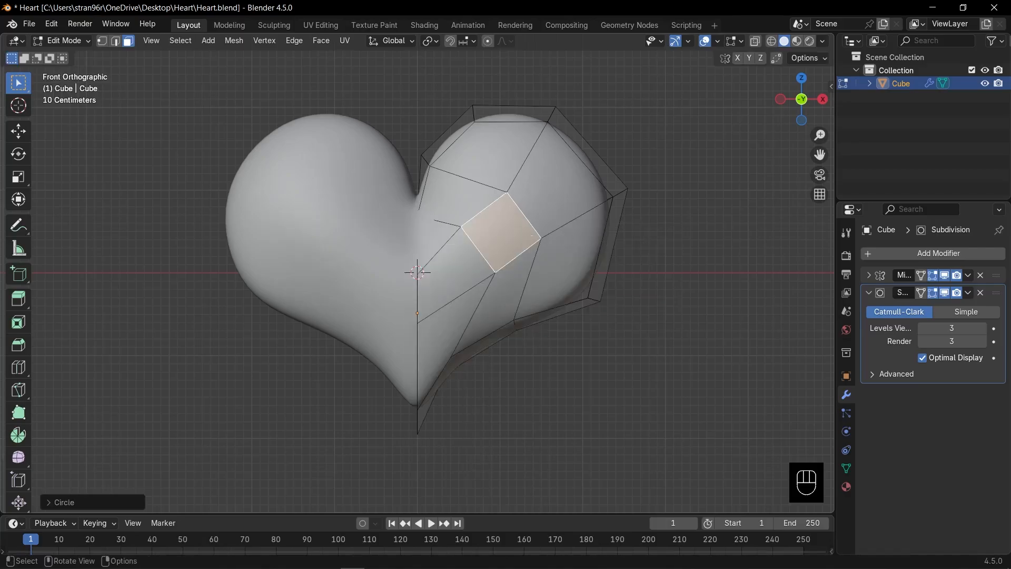
pyautogui.press('s')
pyautogui.click(563, 239)
# Step: Extrude the rounded front face inward into the heart to form an eye socket
pyautogui.press('KP_3')
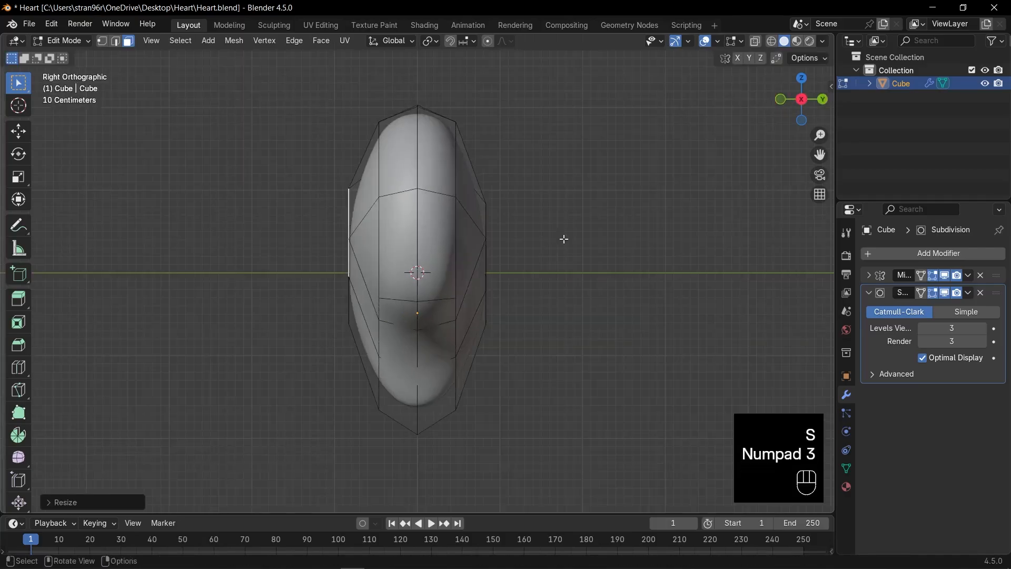
pyautogui.press('e')
pyautogui.click(534, 256)
pyautogui.hotkey('alt', 'z')
pyautogui.press('KP_1')
pyautogui.hotkey('alt', 'z')
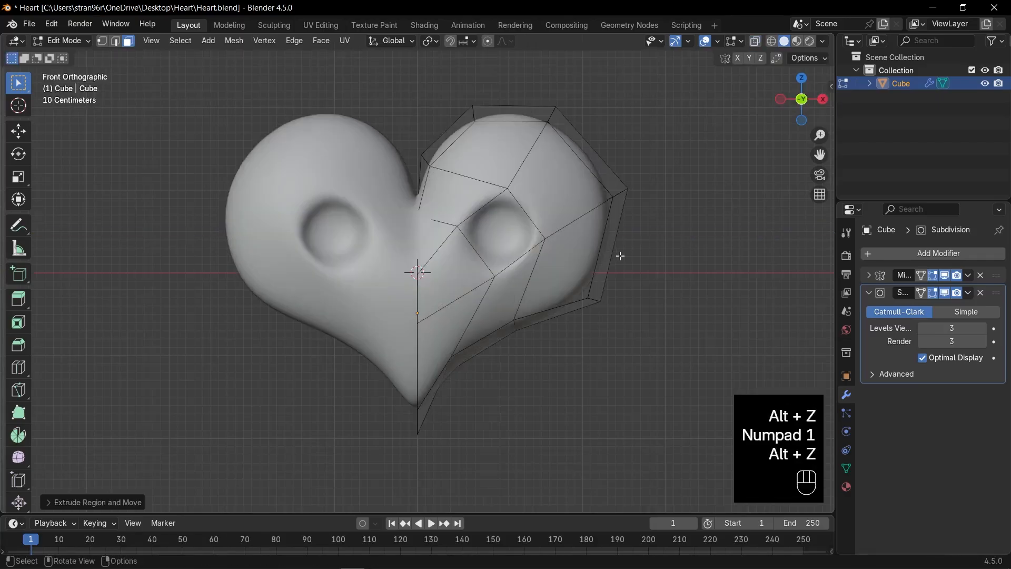
# Step: Resize the eye socket's inner face and move it along Y to adjust the socket's depth
pyautogui.press('s')
pyautogui.click(625, 249)
pyautogui.moveTo(626, 248)
pyautogui.mouseDown(button='middle')
pyautogui.moveTo(554, 269)
pyautogui.moveTo(577, 260)
pyautogui.moveTo(625, 266)
pyautogui.mouseUp(button='middle')
pyautogui.press('g')
pyautogui.press('y')
pyautogui.click(566, 266)
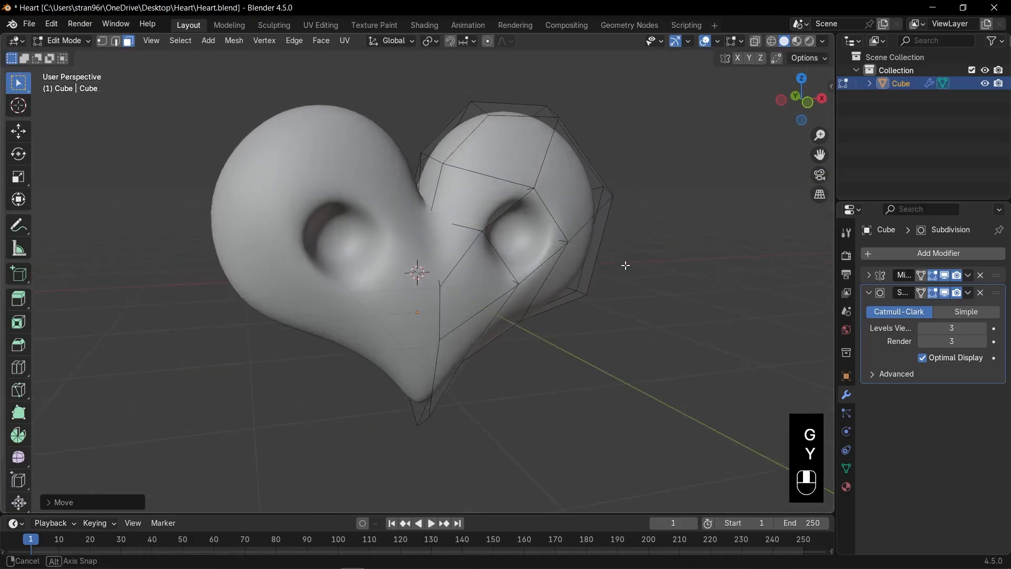
# Step: Add a loop cut around the eye socket's inner wall, sliding it to sharpen the rim
pyautogui.hotkey('ctrl', 'r')
pyautogui.click(551, 241)
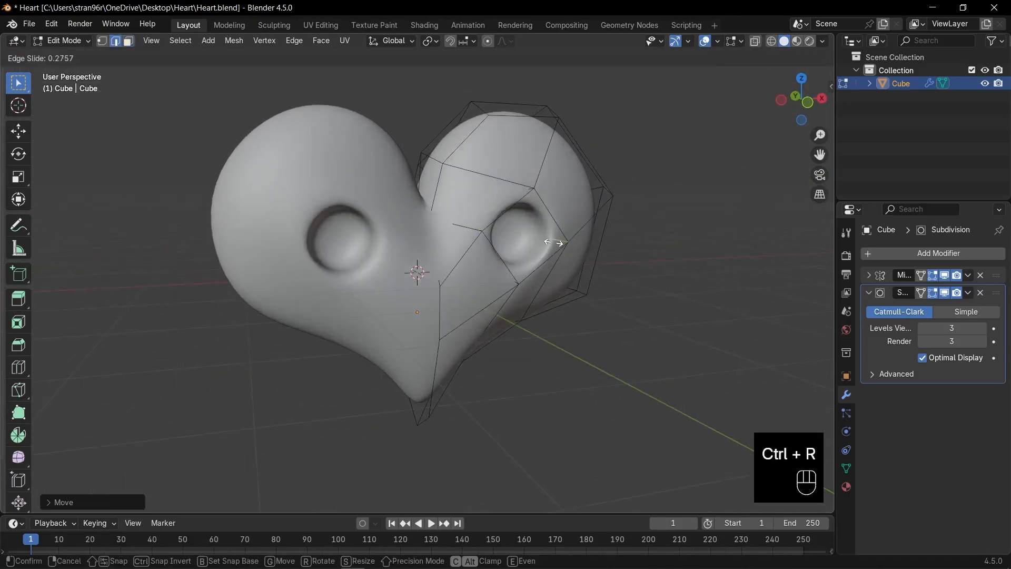
pyautogui.click(554, 242)
# Step: Move the centre-line vertices below the eyes upward along Z in front view
pyautogui.press('KP_1')
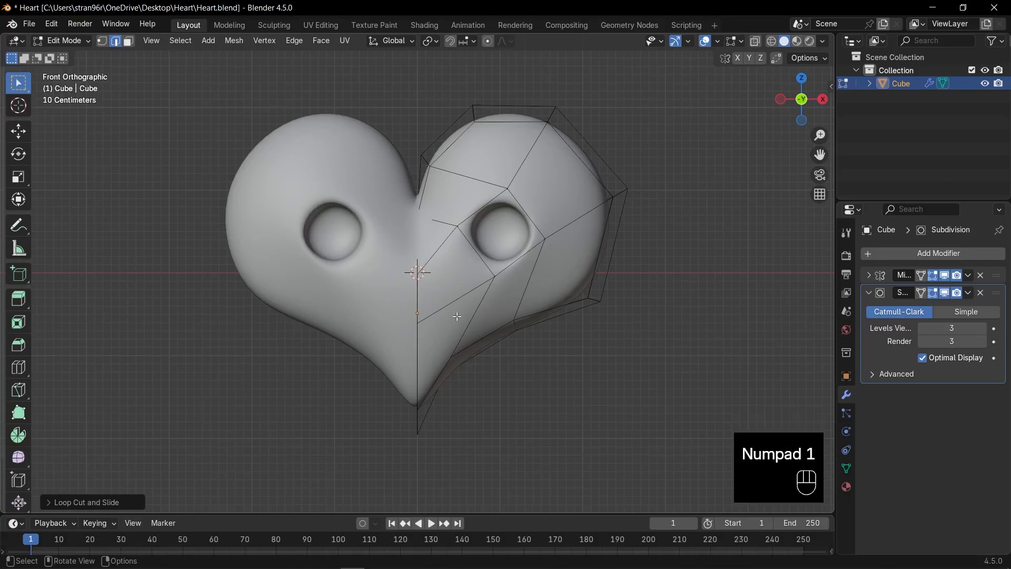
pyautogui.scroll(1, 451, 319)
pyautogui.press('1')
pyautogui.hotkey('alt', 'z')
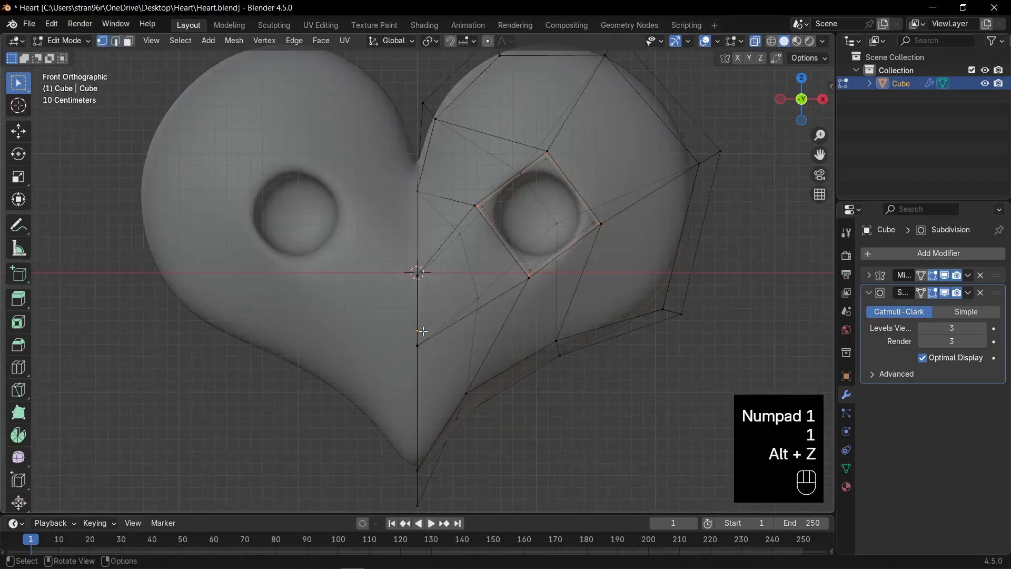
pyautogui.moveTo(397, 327); pyautogui.dragTo(444, 375)
pyautogui.press('g')
pyautogui.press('z')
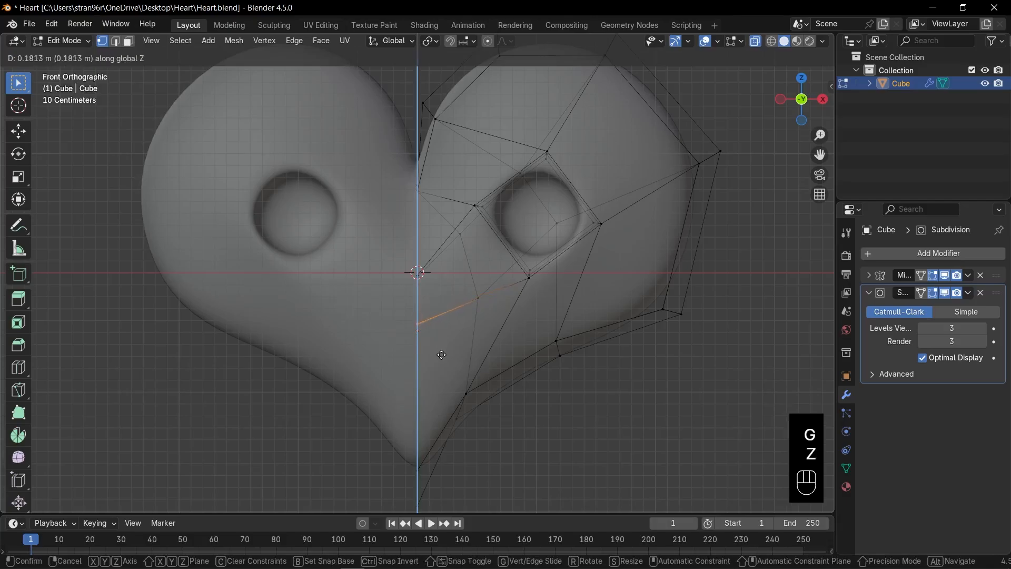
pyautogui.click(441, 360)
# Step: Inset the face below the eye beside the centre line, with the boundary option toggled so the mirror edge stays open
pyautogui.press('3')
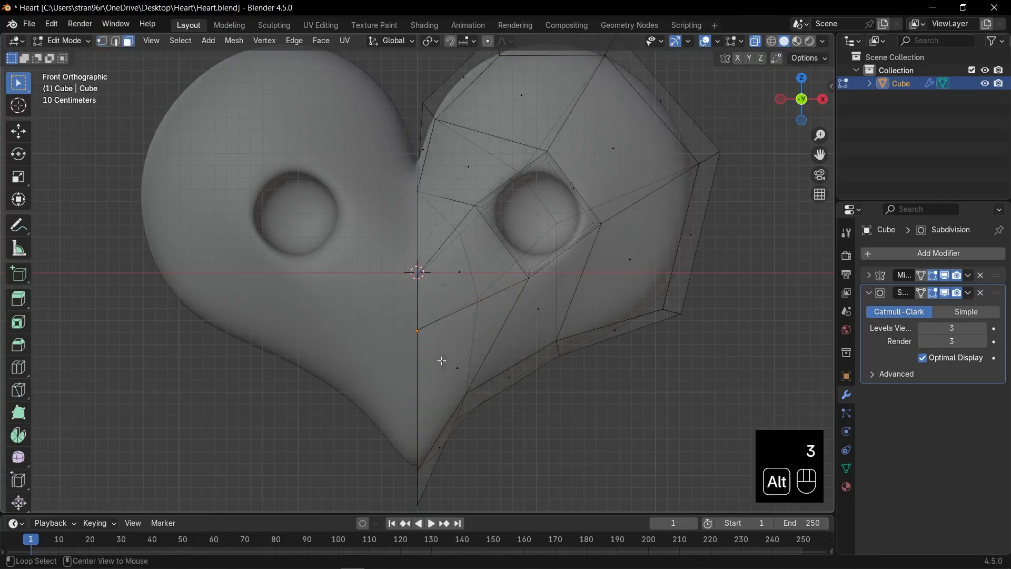
pyautogui.hotkey('alt', 'z')
pyautogui.click(494, 372)
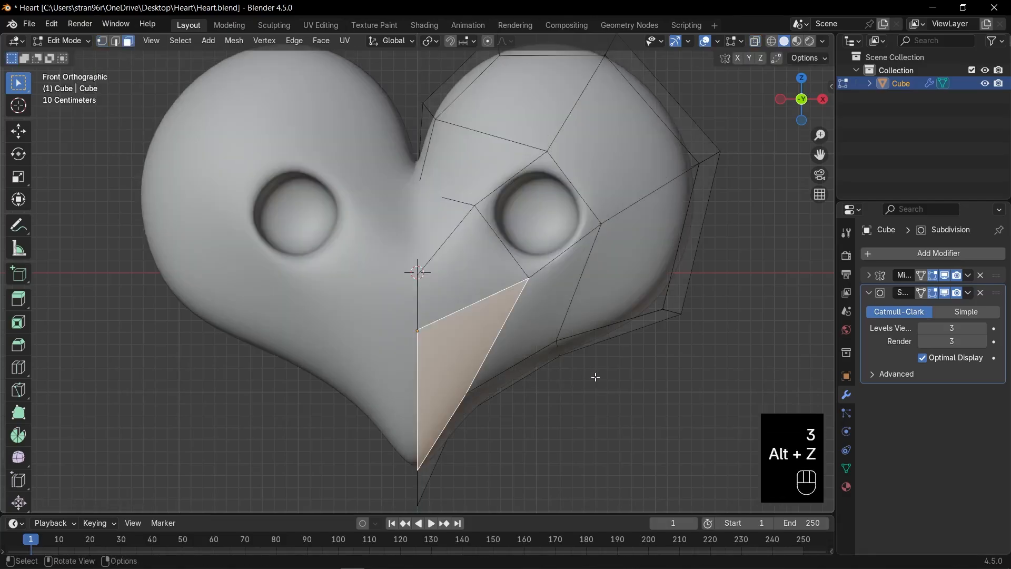
pyautogui.press('i')
pyautogui.press('b')
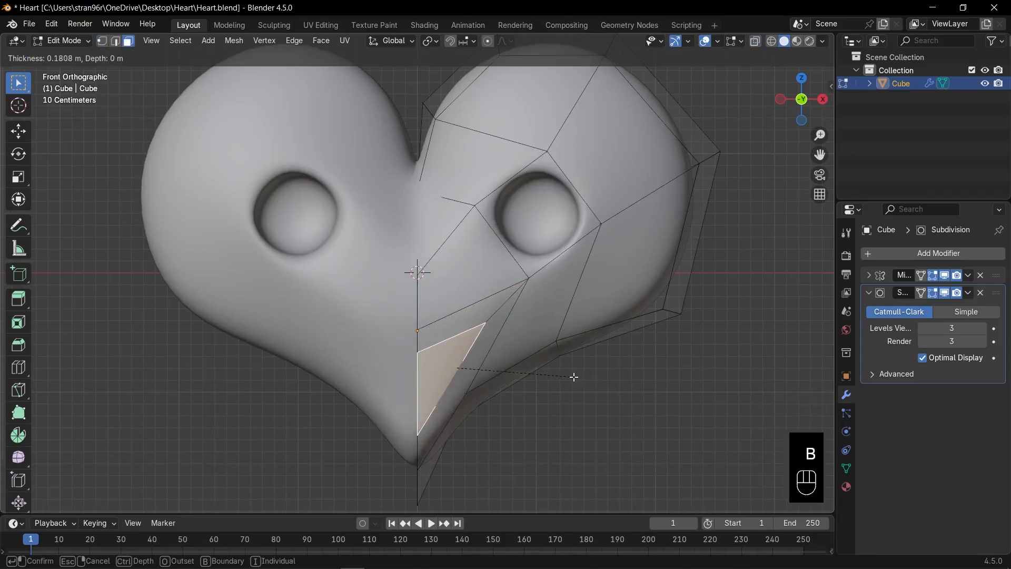
pyautogui.click(581, 377)
# Step: Slide the centre-line vertices above the mouth area and the inset's upper centre vertex upward along their edges
pyautogui.press('1')
pyautogui.click(437, 275)
pyautogui.press('g')
pyautogui.press('g')
pyautogui.click(438, 255)
pyautogui.click(436, 324)
pyautogui.press('g')
pyautogui.press('g')
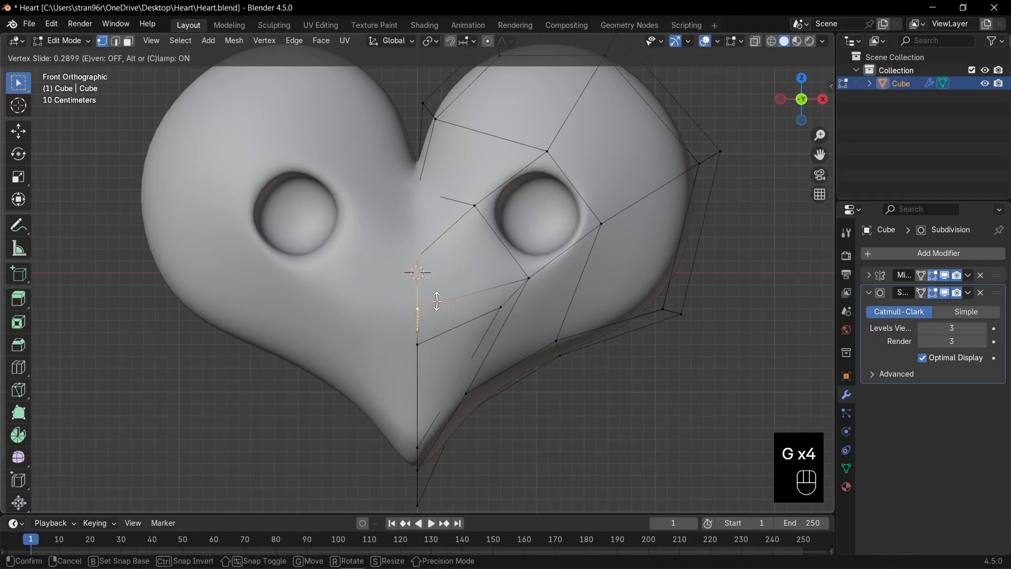
pyautogui.click(437, 301)
pyautogui.press('g')
pyautogui.press('g')
pyautogui.click(432, 334)
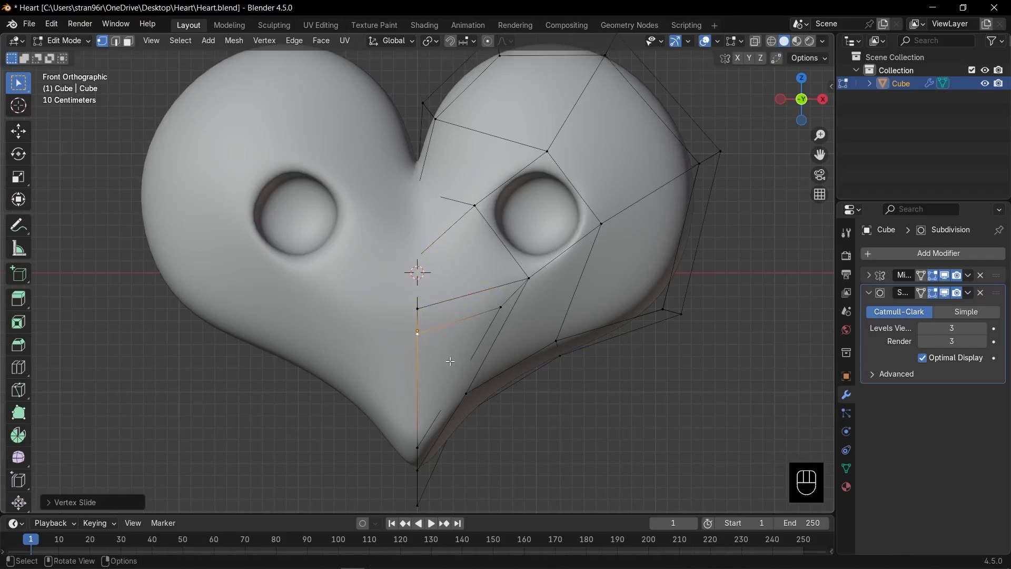
# Step: Shape the inset mouth face by sliding its lower centre vertex up, moving its lower outer vertex, and sliding its upper corner inward
pyautogui.click(423, 433)
pyautogui.press('g')
pyautogui.press('g')
pyautogui.click(433, 375)
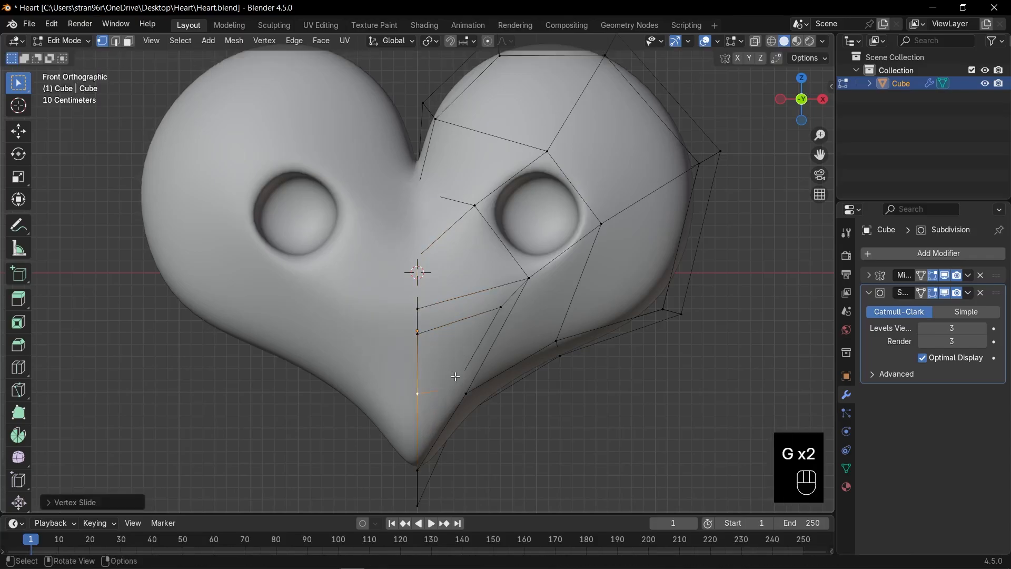
pyautogui.hotkey('alt', 'z')
pyautogui.hotkey('alt', 'z')
pyautogui.press('g')
pyautogui.click(474, 386)
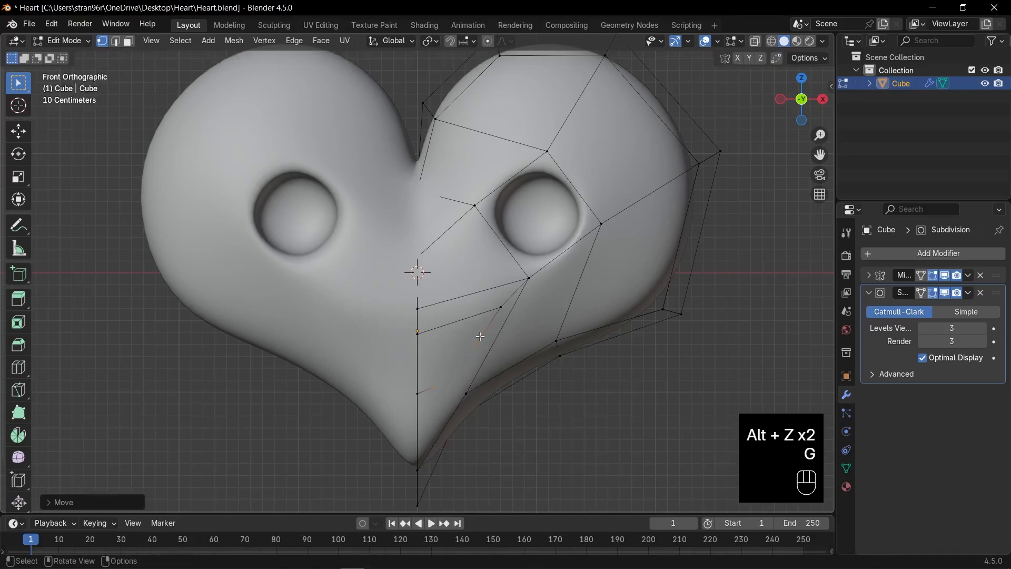
pyautogui.keyDown('shift'); pyautogui.click(495, 304); pyautogui.keyUp('shift')
pyautogui.press('g')
pyautogui.press('g')
pyautogui.click(467, 303)
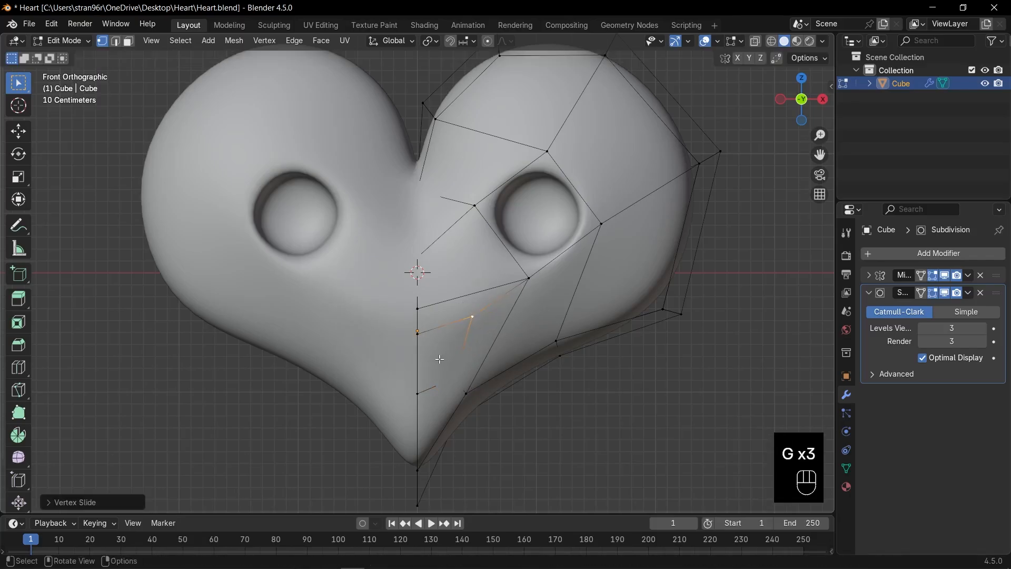
# Step: Extrude the mouth face inward into the heart to form the mouth cavity
pyautogui.press('3')
pyautogui.moveTo(440, 358); pyautogui.dragTo(437, 350, button='middle')
pyautogui.press('e')
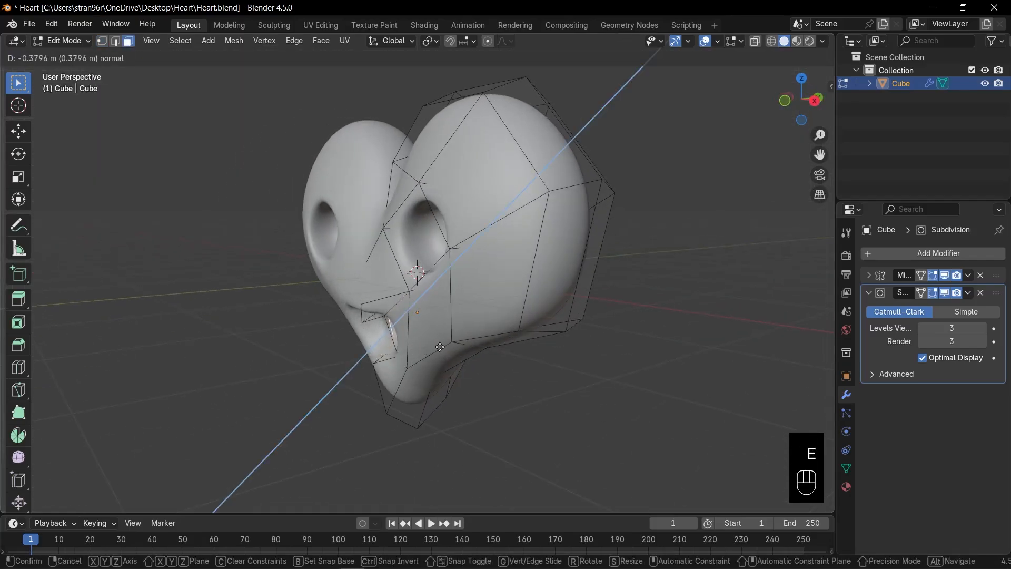
pyautogui.click(445, 345)
# Step: Flatten the mouth's inner face by scaling it to 0 along Y, and reposition it in the right side view
pyautogui.press('KP_3')
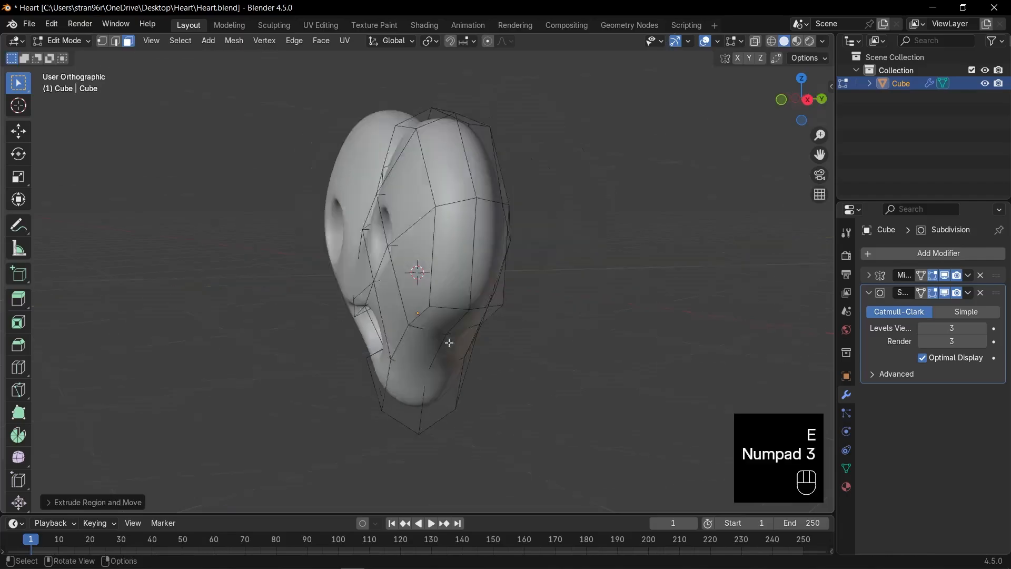
pyautogui.hotkey('alt', 'z')
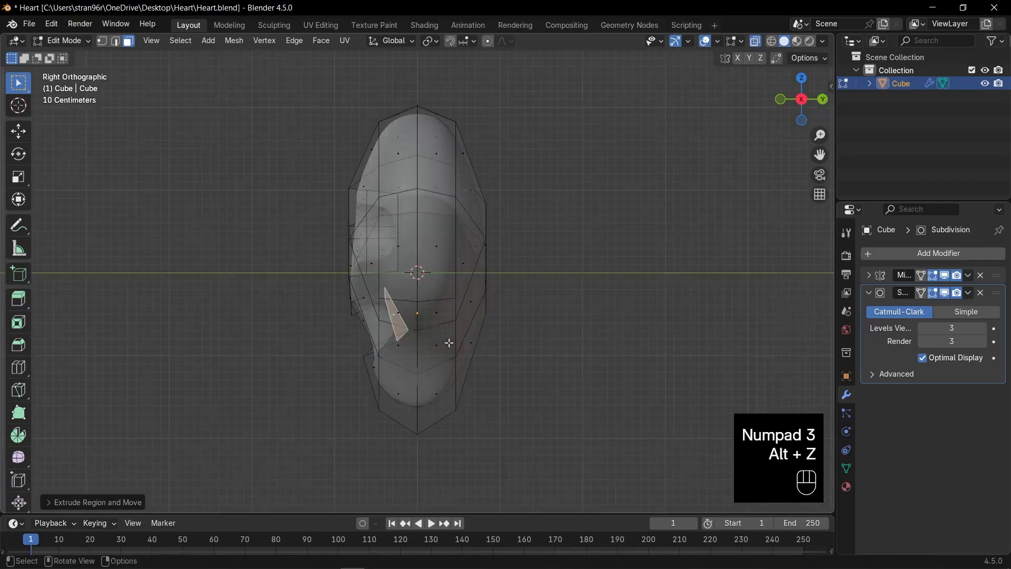
pyautogui.press('s')
pyautogui.press('y')
pyautogui.press('0')
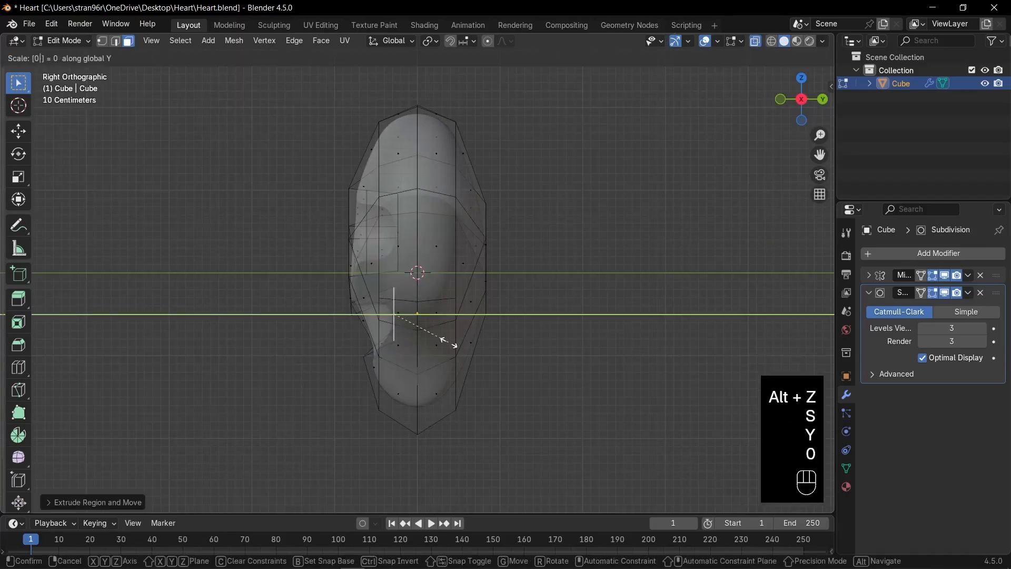
pyautogui.press('Return')
pyautogui.scroll(2, 452, 343)
pyautogui.press('g')
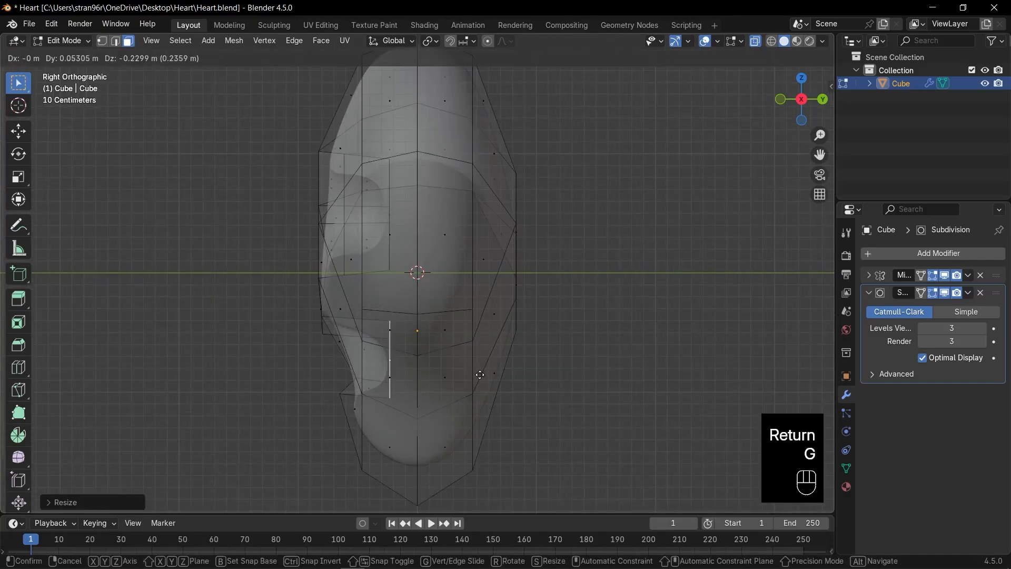
pyautogui.click(480, 375)
# Step: Move the mouth's lower and upper edge vertices up in front view and reposition its corner vertices
pyautogui.press('KP_1')
pyautogui.press('1')
pyautogui.hotkey('alt', 'z')
pyautogui.hotkey('alt', 'z')
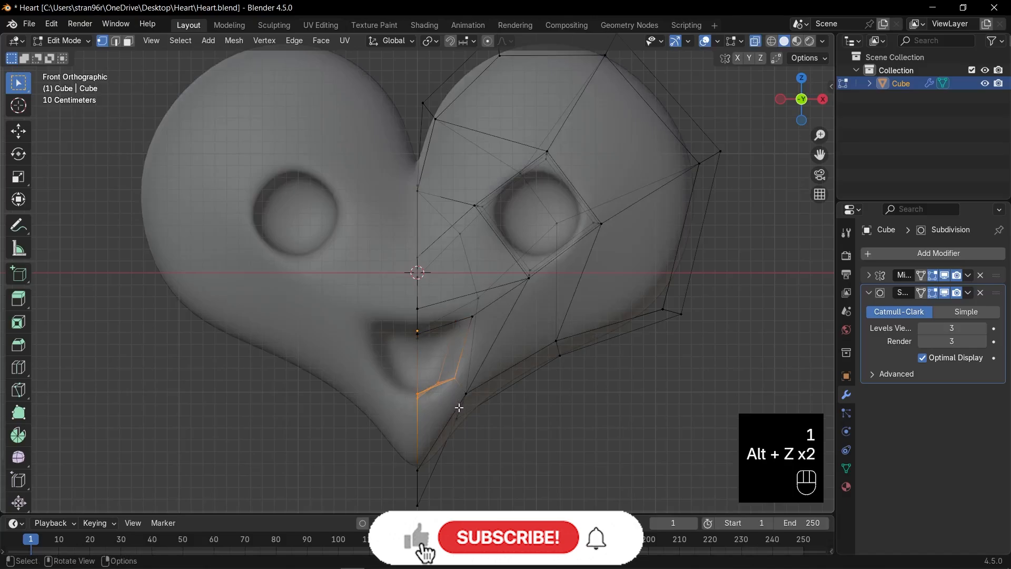
pyautogui.press('g')
pyautogui.press('z')
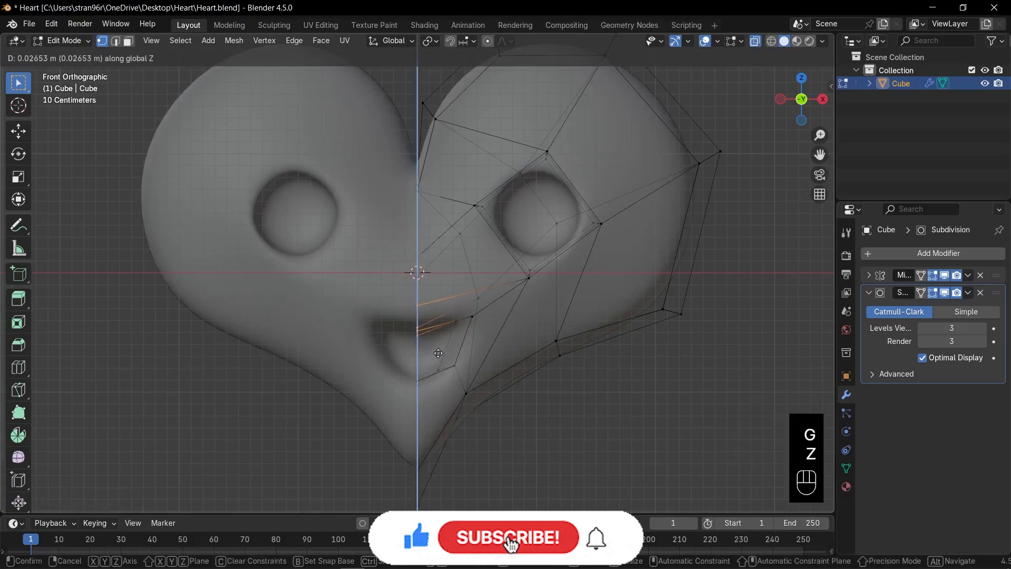
pyautogui.click(439, 342)
pyautogui.moveTo(444, 302); pyautogui.dragTo(478, 343)
pyautogui.press('g')
pyautogui.click(470, 343)
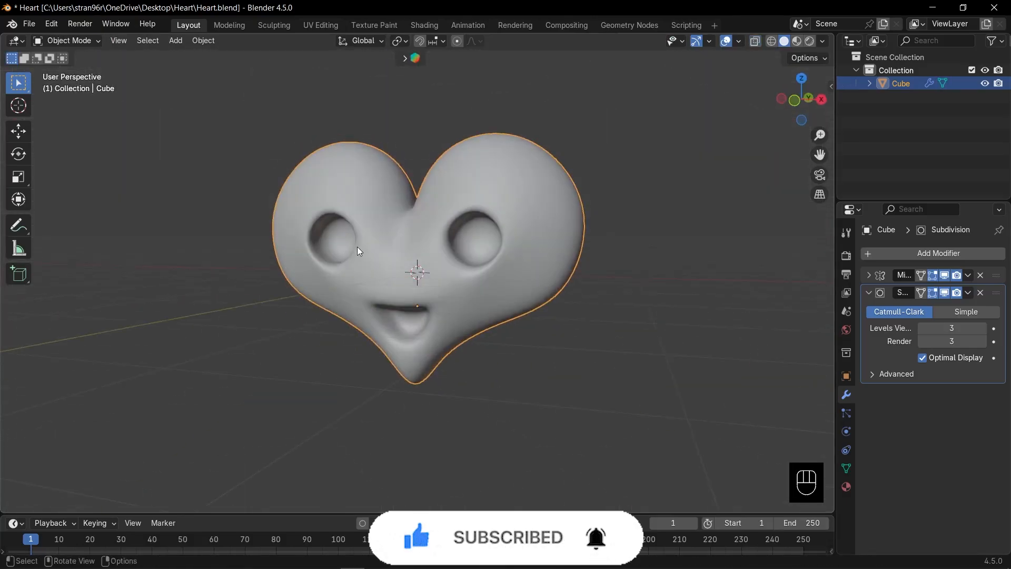
# Step: Smooth the heart's entire mesh with the Smooth tool and save the file
pyautogui.press('Tab')
pyautogui.press('a')
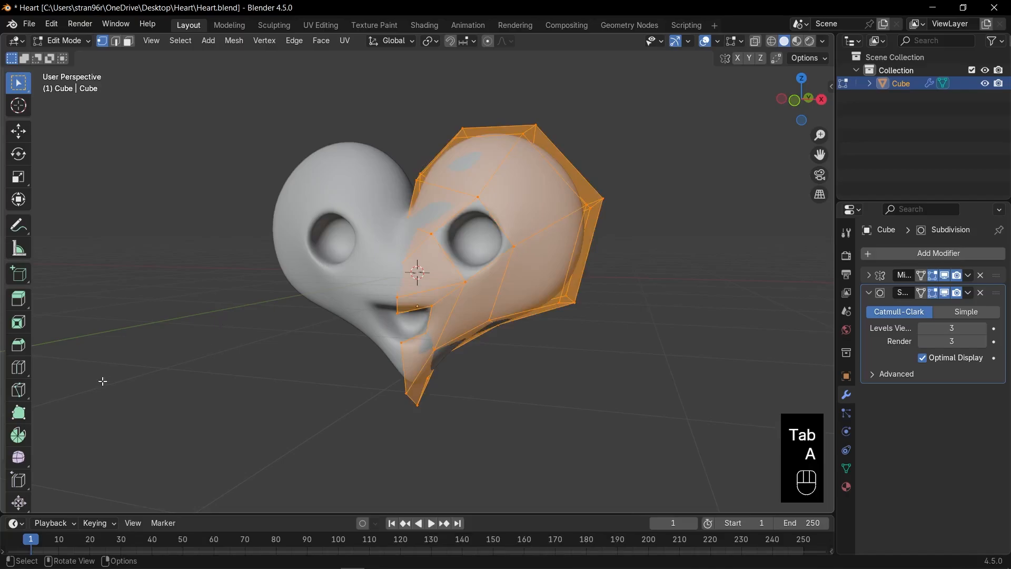
pyautogui.scroll(-3, 15, 382)
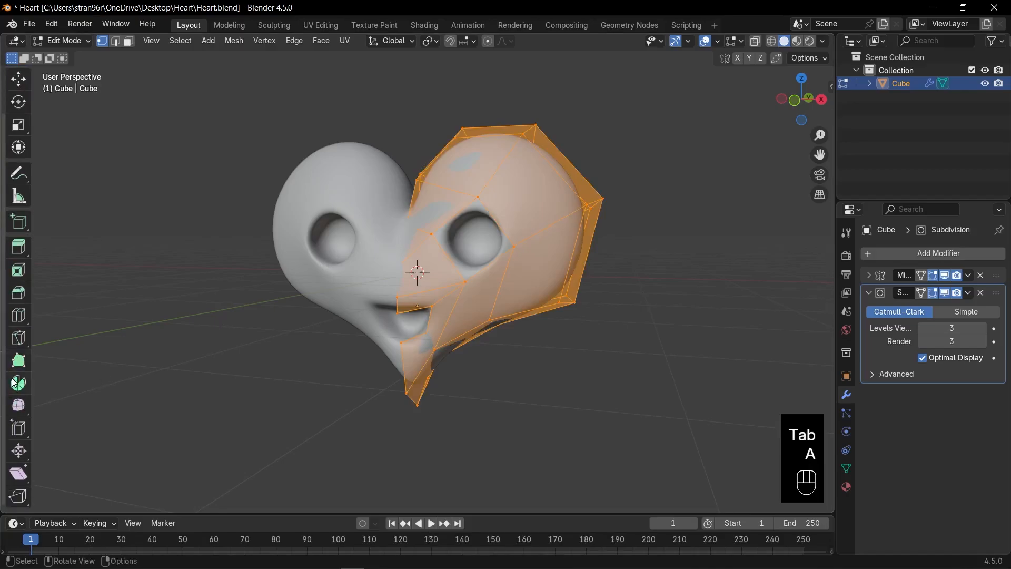
pyautogui.click(19, 405)
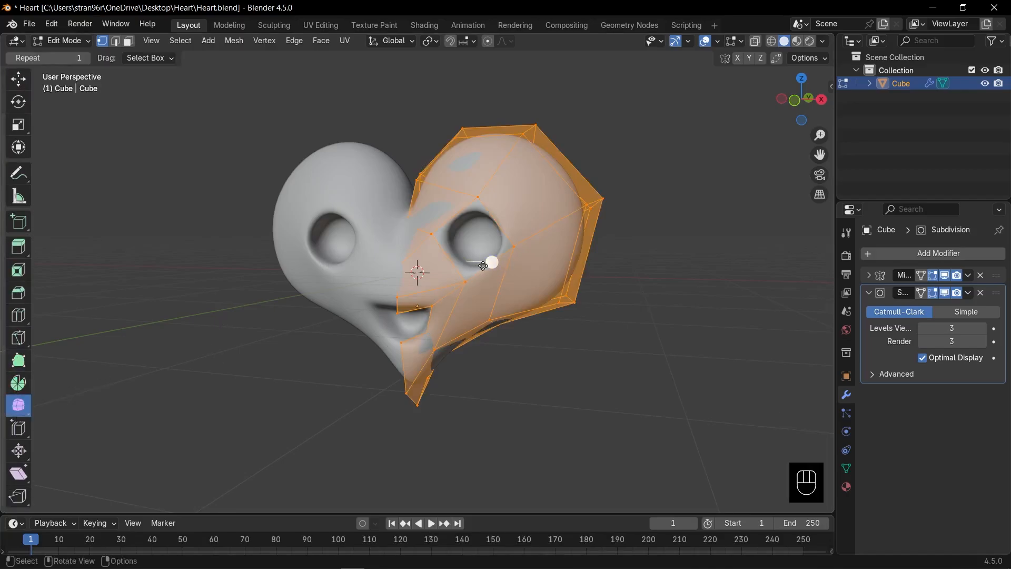
pyautogui.moveTo(491, 264); pyautogui.dragTo(500, 271)
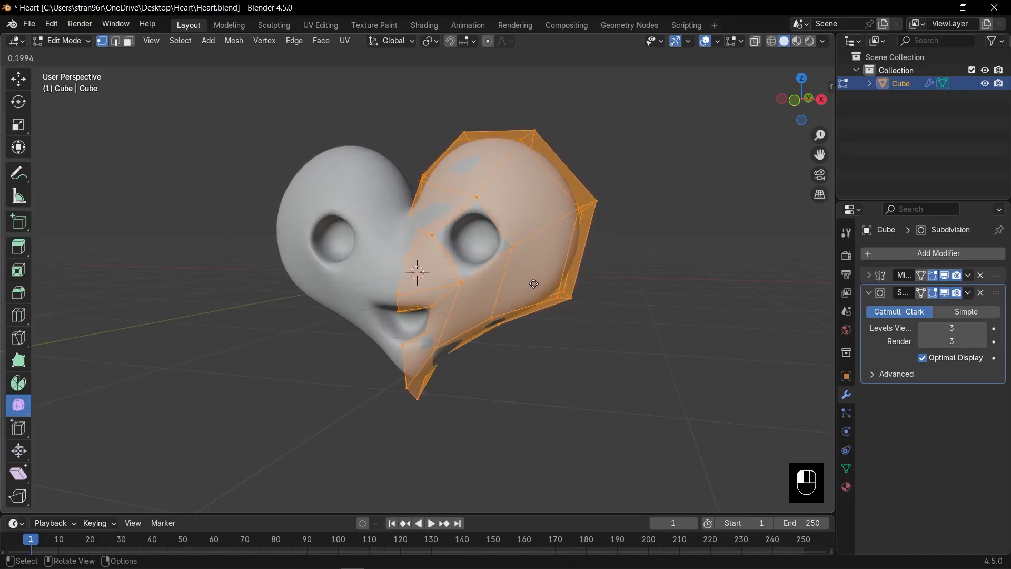
pyautogui.moveTo(534, 284); pyautogui.dragTo(533, 284)
pyautogui.moveTo(443, 298); pyautogui.dragTo(472, 303, button='middle')
pyautogui.press('Tab')
pyautogui.hotkey('ctrl', 's')
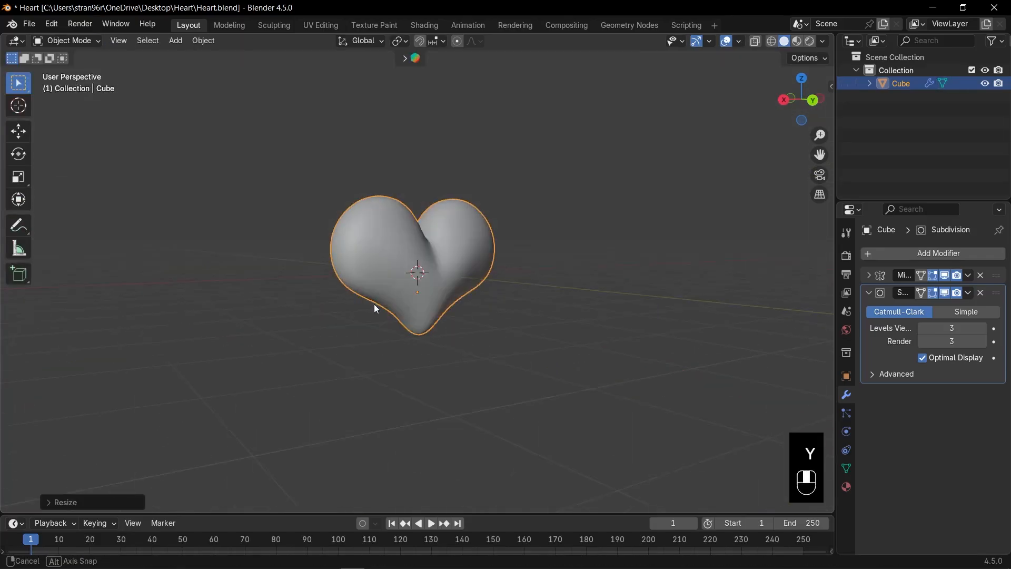
# Step: Move the heart's outermost side vertices in front view to refine the outline, and return to Object Mode with X-ray off
pyautogui.press('g')
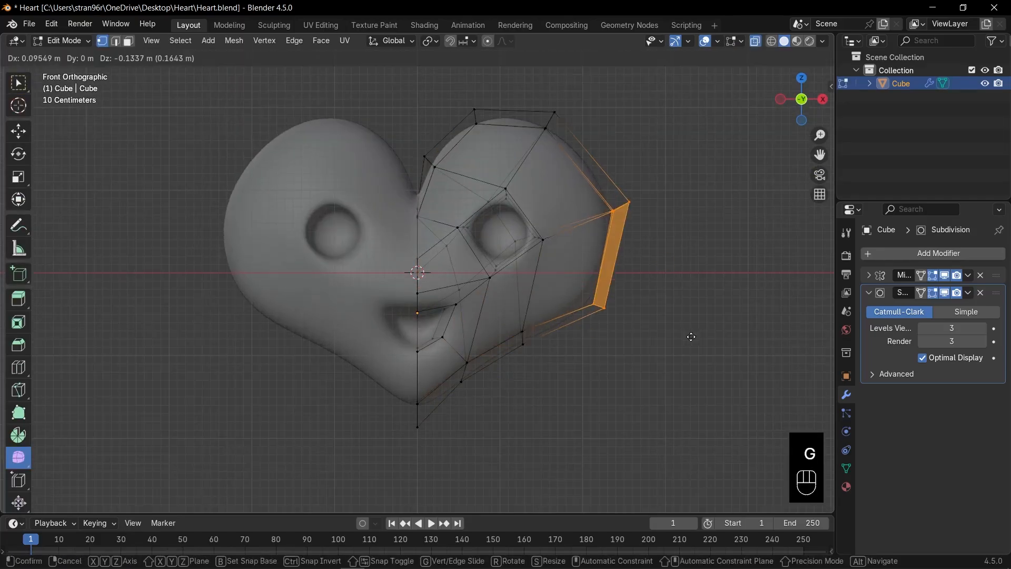
pyautogui.click(689, 335)
pyautogui.press('Tab')
pyautogui.hotkey('alt', 'z')
# Step: Add a UV sphere with 8 segments and 8 rings for the eyeball
pyautogui.hotkey('shift', 'a')
pyautogui.moveTo(471, 302)
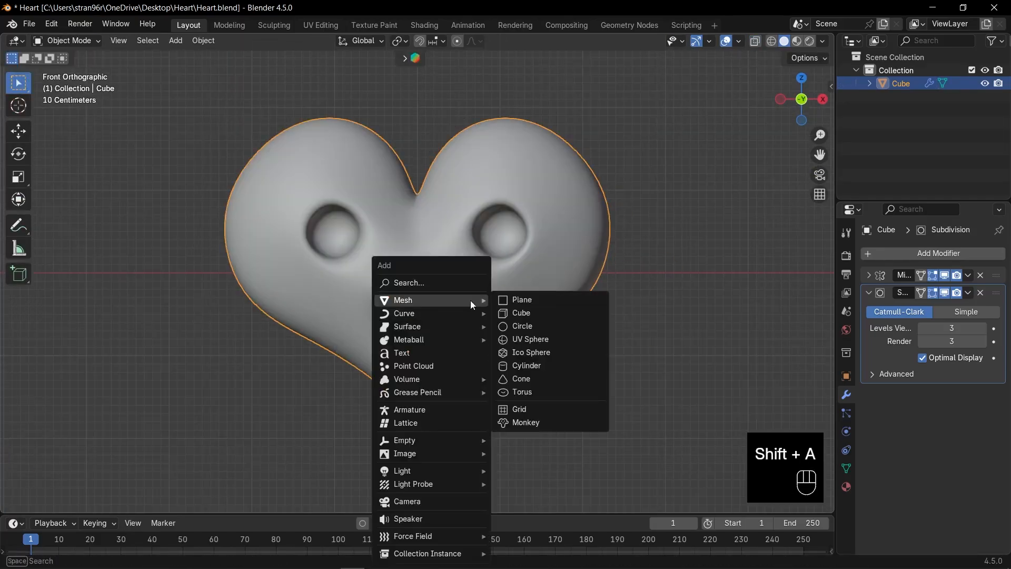
pyautogui.click(523, 339)
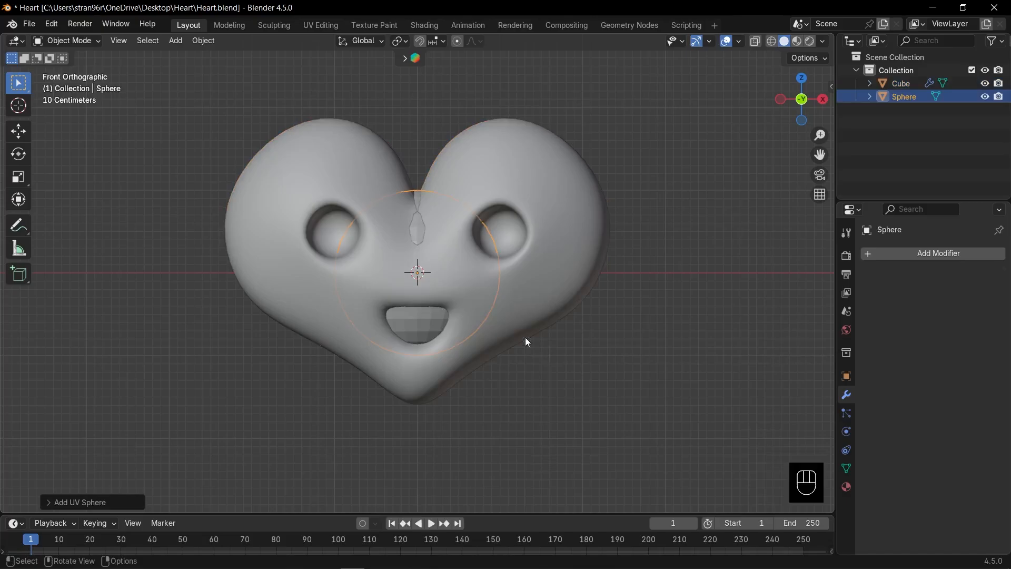
pyautogui.click(90, 502)
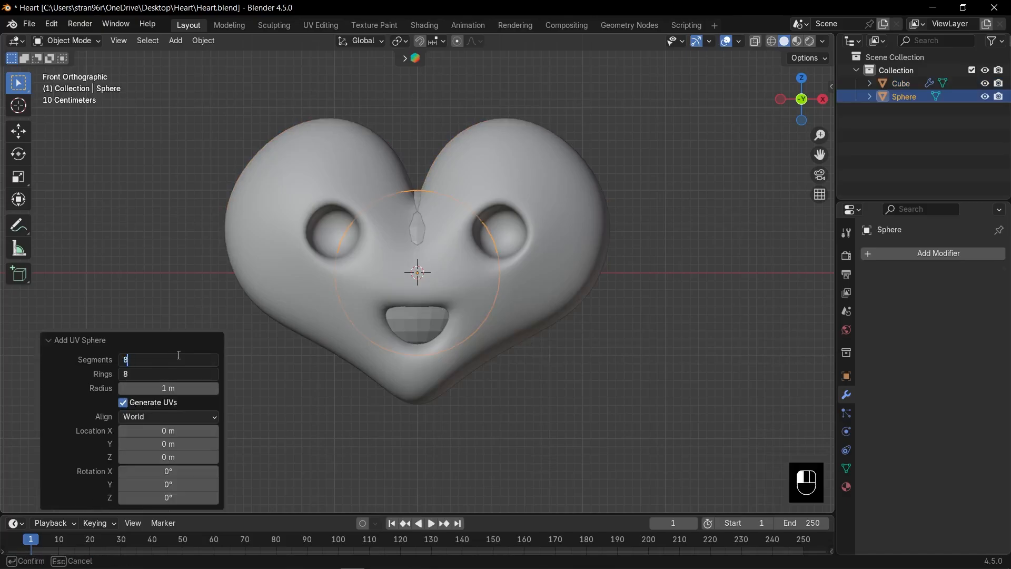
pyautogui.press('Return')
pyautogui.click(50, 341)
# Step: Move the sphere over the eye socket on the positive X side and rotate it 90° about X
pyautogui.press('g')
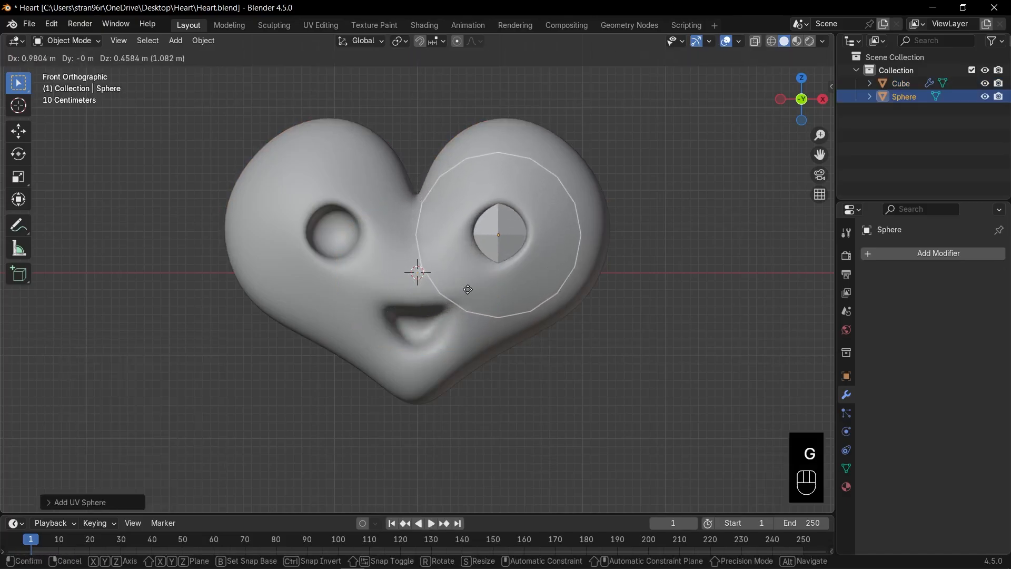
pyautogui.click(468, 289)
pyautogui.write('rx90')
pyautogui.press('Return')
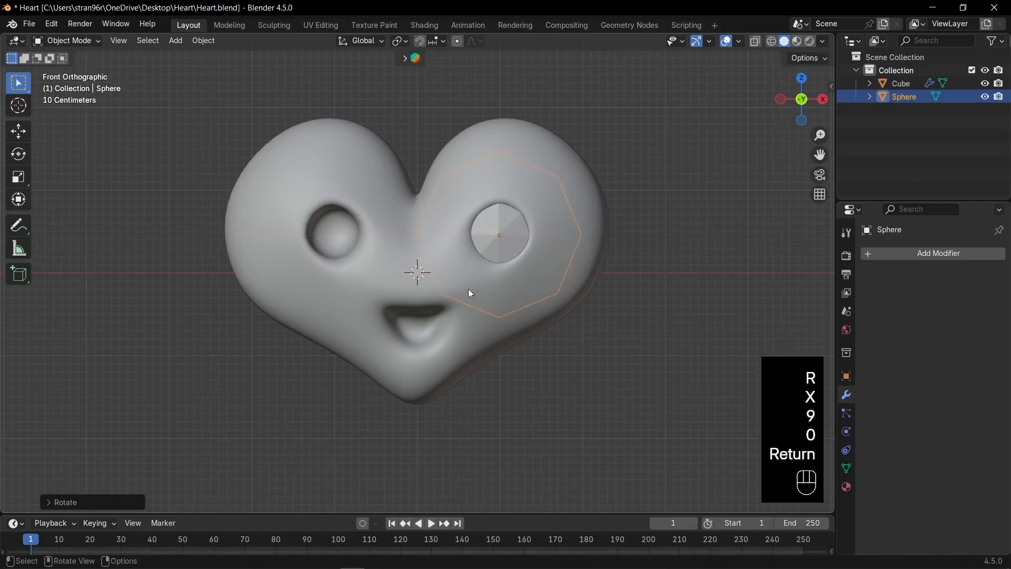
# Step: Scale the sphere down to the eye socket's size and move it forward along Y into the opening
pyautogui.press('s')
pyautogui.click(565, 265)
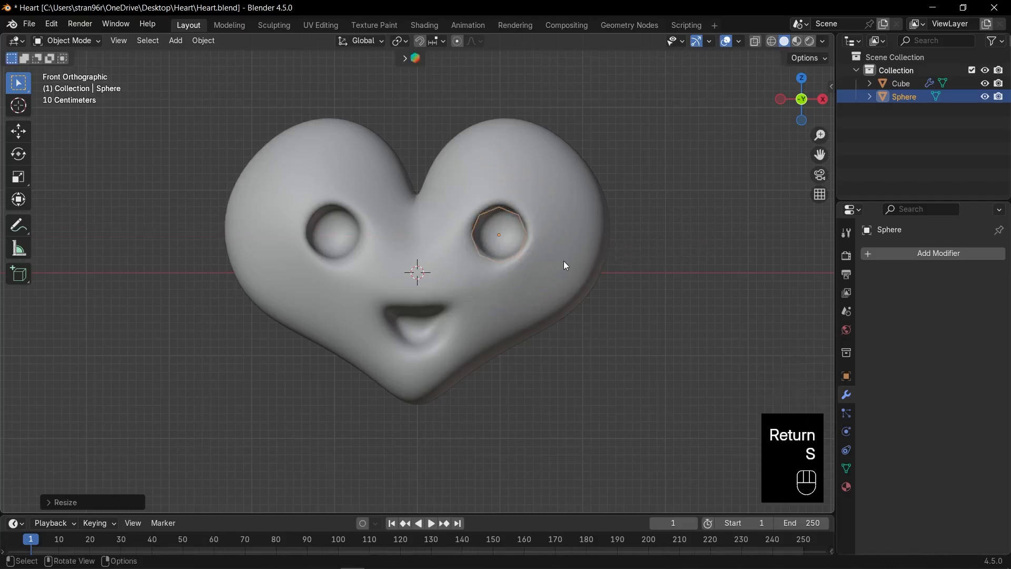
pyautogui.moveTo(563, 261); pyautogui.dragTo(524, 277, button='middle')
pyautogui.press('g')
pyautogui.press('y')
pyautogui.click(580, 277)
# Step: Add a level 2 subdivision to the eyeball, and adjust its size and position to fill the socket in front view
pyautogui.press('KP_1')
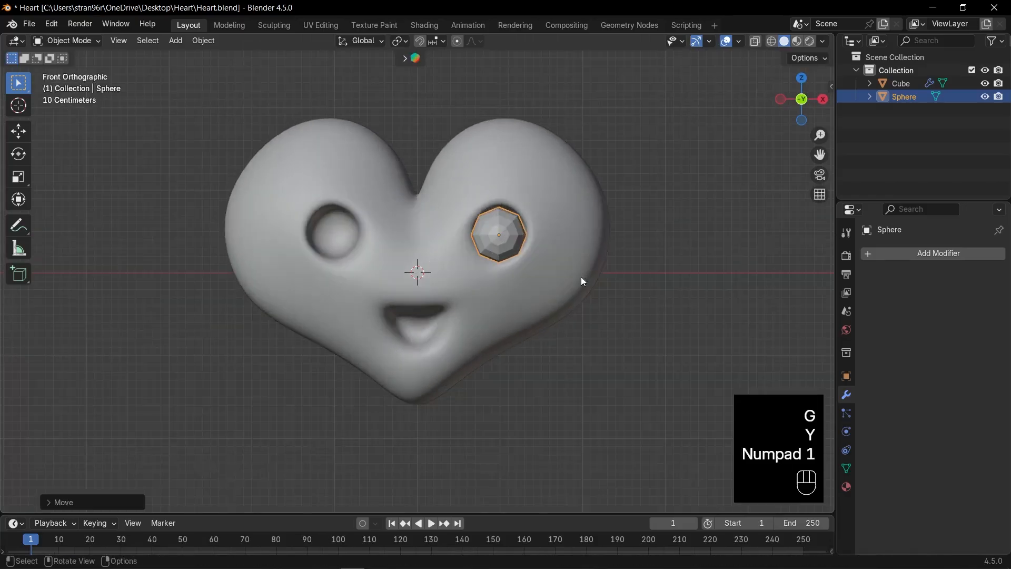
pyautogui.hotkey('ctrl', '2')
pyautogui.scroll(3, 586, 272)
pyautogui.press('s')
pyautogui.click(624, 258)
pyautogui.press('g')
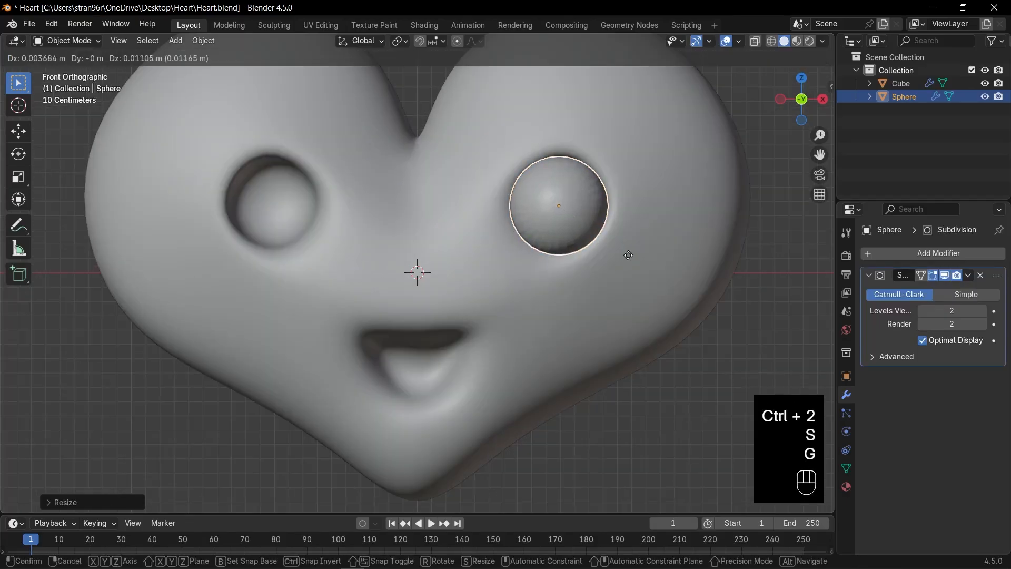
pyautogui.click(628, 255)
# Step: Shade the eyeball smooth and adjust its depth in the socket along Y
pyautogui.moveTo(628, 255); pyautogui.dragTo(566, 259, button='middle')
pyautogui.rightClick(475, 216)
pyautogui.click(475, 215)
pyautogui.press('g')
pyautogui.press('y')
pyautogui.click(513, 255)
pyautogui.press('KP_1')
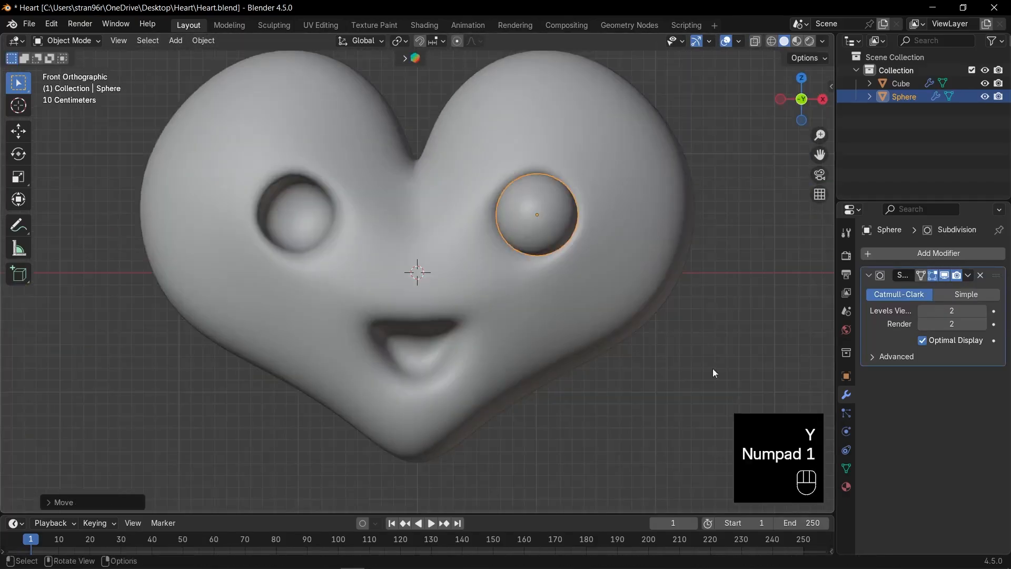
# Step: Add a Mirror modifier to the eyeball on X with the heart as mirror object, and save the file
pyautogui.click(873, 253)
pyautogui.write('mir')
pyautogui.press('Return')
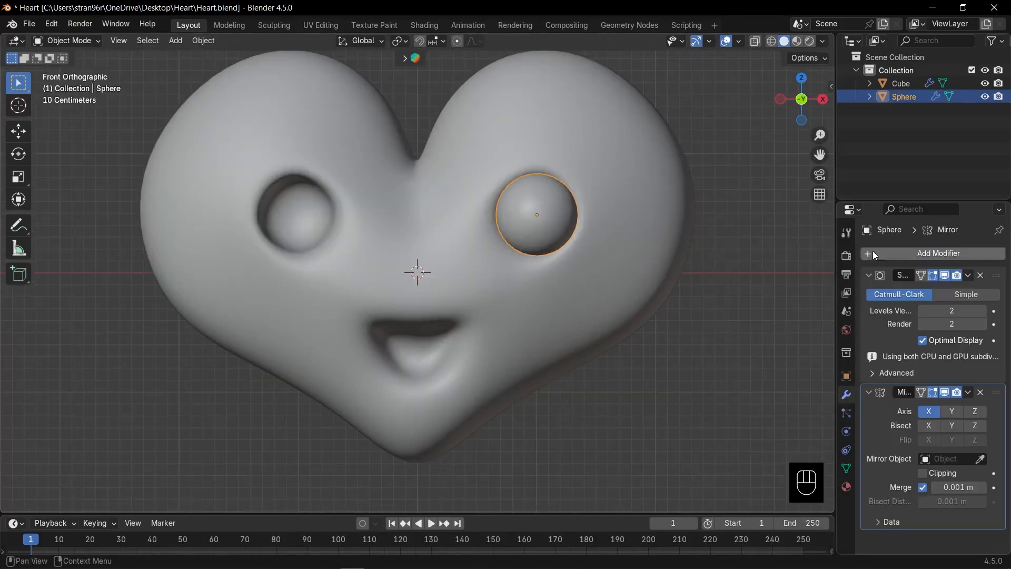
pyautogui.click(627, 317)
pyautogui.click(648, 371)
pyautogui.hotkey('ctrl', 's')
# Step: Add a loop cut around the inner wall of the heart's mouth, near the rim
pyautogui.scroll(-3, 553, 362)
pyautogui.moveTo(552, 362); pyautogui.dragTo(341, 329, button='middle')
pyautogui.click(445, 336)
pyautogui.scroll(3, 410, 333)
pyautogui.press('Tab')
pyautogui.hotkey('ctrl', 'r')
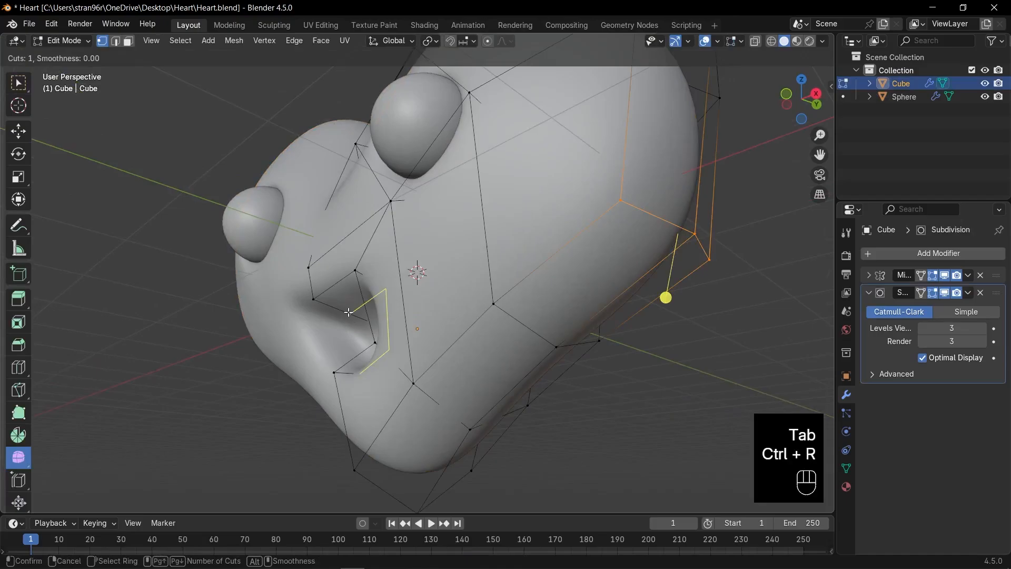
pyautogui.click(349, 312)
pyautogui.press('Tab')
# Step: Add a cube and move it about 2.5 m along negative Y, in front of the heart
pyautogui.hotkey('shift', 'a')
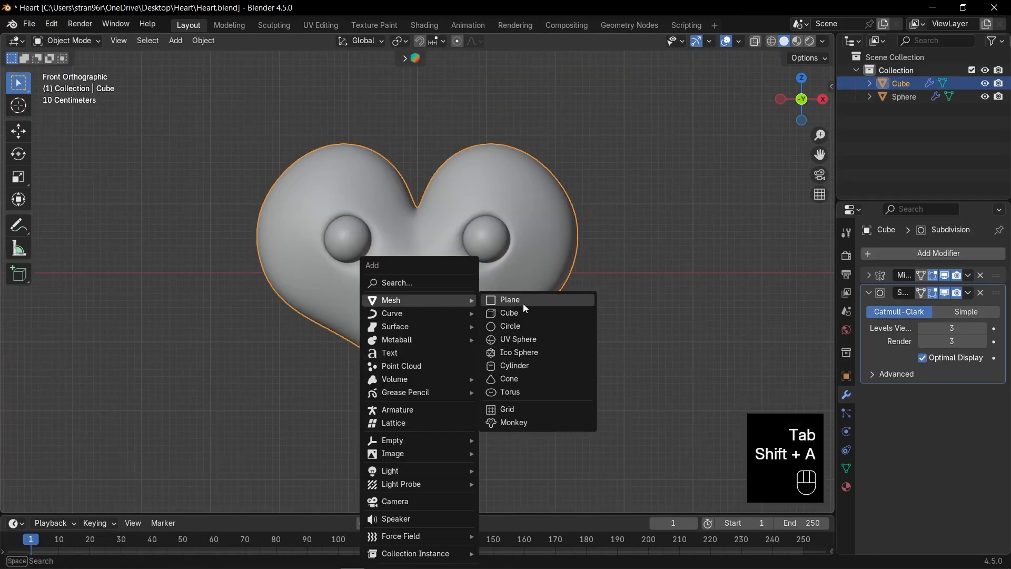
pyautogui.click(525, 311)
pyautogui.press('g')
pyautogui.press('y')
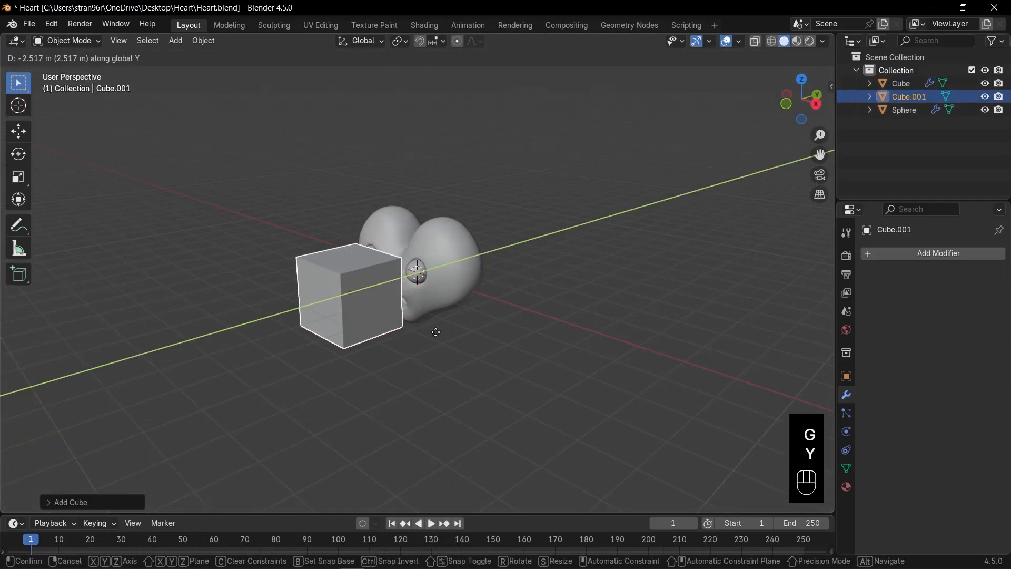
pyautogui.click(435, 332)
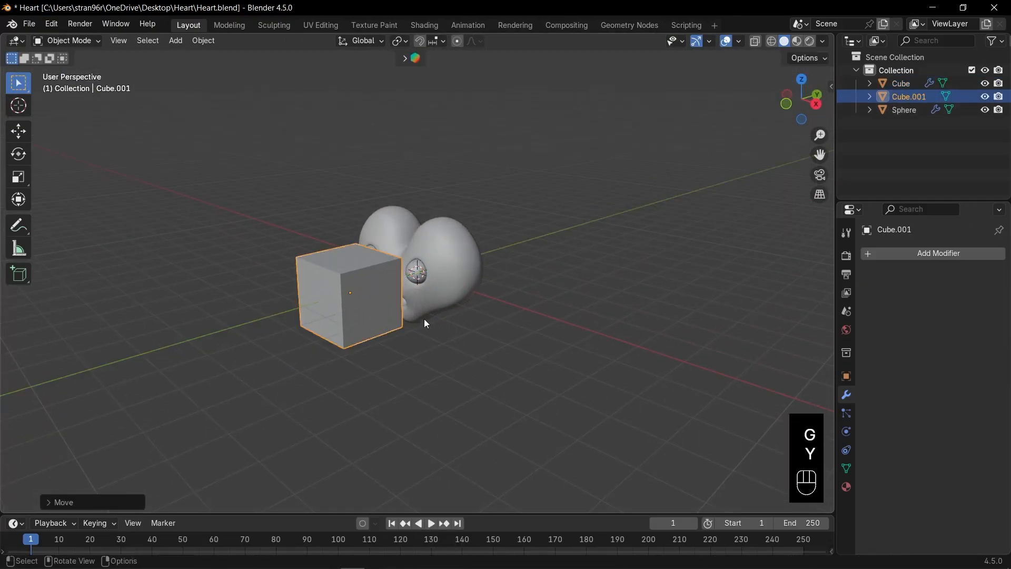
# Step: Delete the top face of the new cube in Edit Mode
pyautogui.moveTo(424, 322); pyautogui.dragTo(437, 337, button='middle')
pyautogui.press('Tab')
pyautogui.press('3')
pyautogui.click(371, 285)
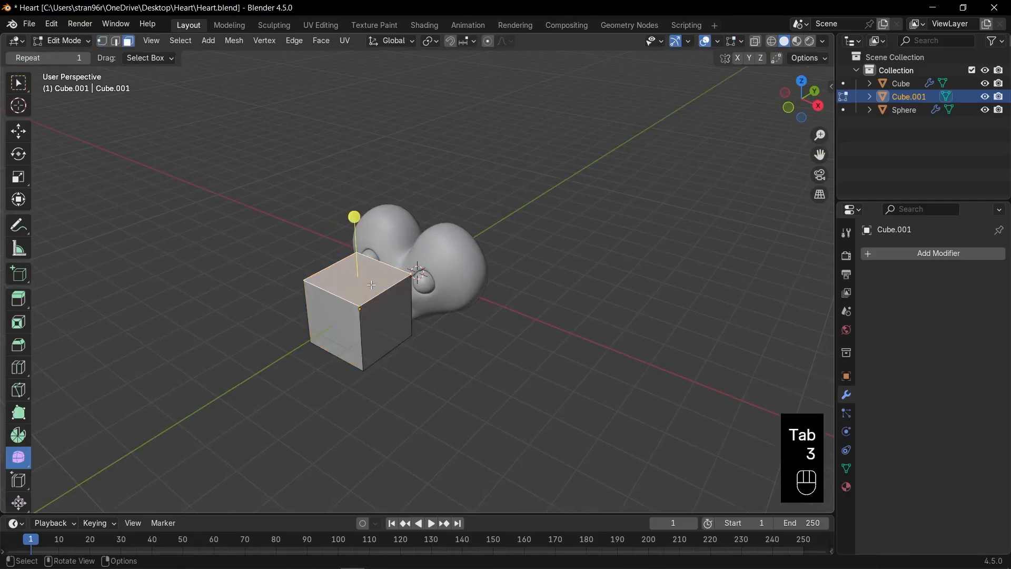
pyautogui.press('x')
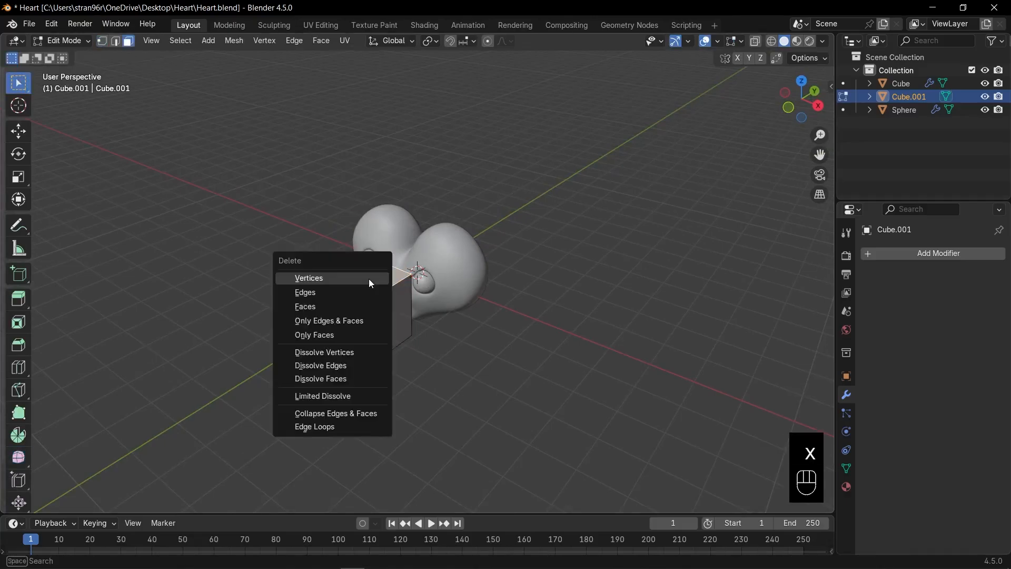
pyautogui.click(343, 307)
pyautogui.scroll(2, 415, 312)
# Step: Flatten the open cube along Y in Object Mode
pyautogui.press('Tab')
pyautogui.press('s')
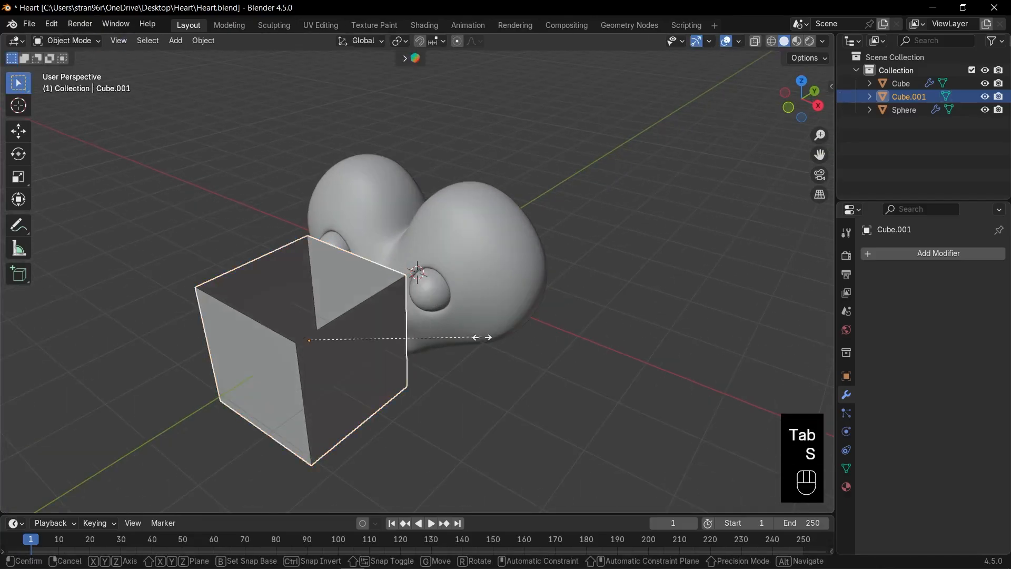
pyautogui.press('y')
pyautogui.click(356, 349)
# Step: Move all of the cube's geometry down about 0.7 m along Z in Edit Mode, leaving its origin in place
pyautogui.press('KP_1')
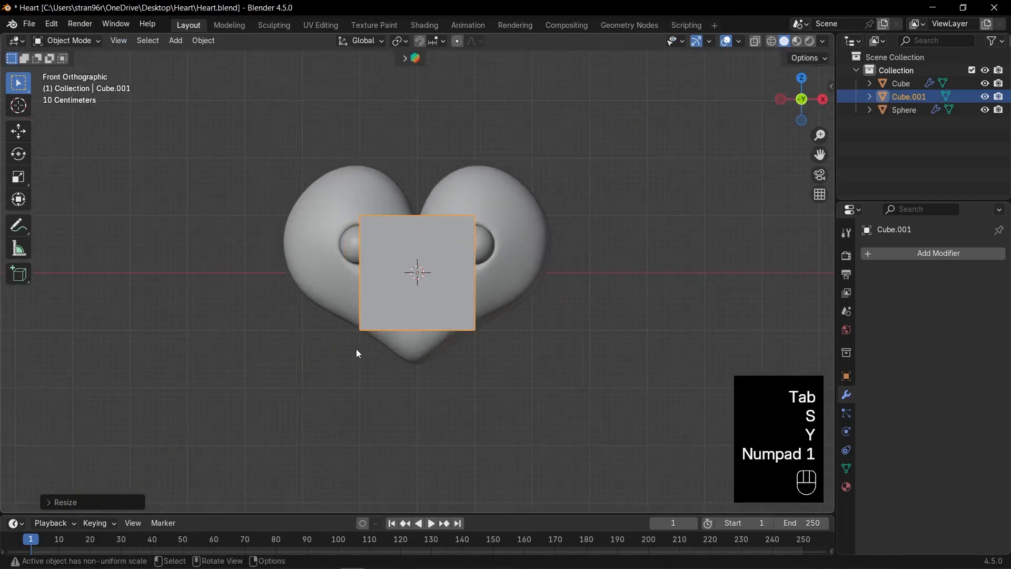
pyautogui.press('Tab')
pyautogui.press('a')
pyautogui.press('g')
pyautogui.press('z')
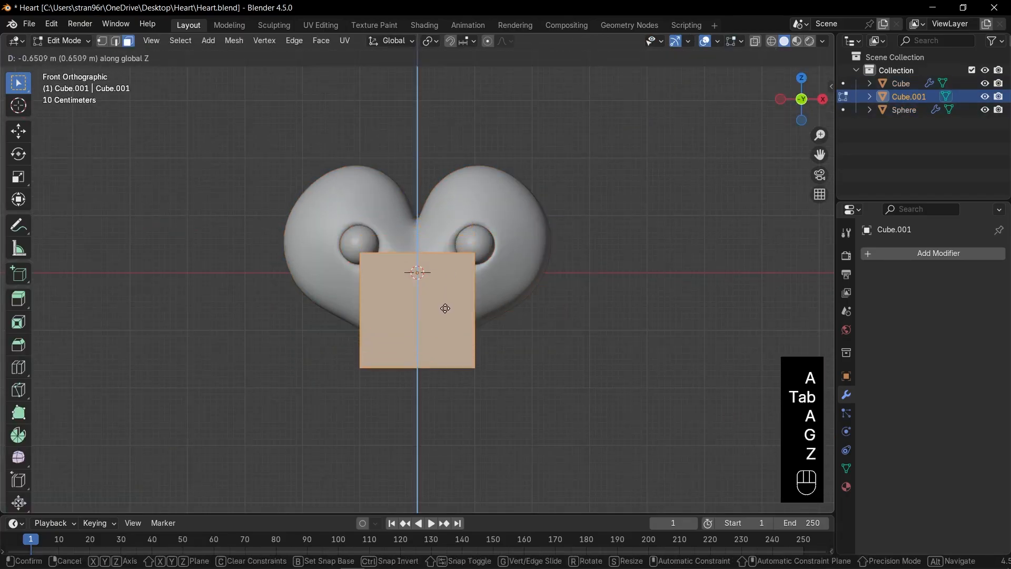
pyautogui.click(445, 311)
# Step: Scale the flattened cube down to roughly mouth width in Object Mode and save the file
pyautogui.press('Tab')
pyautogui.press('s')
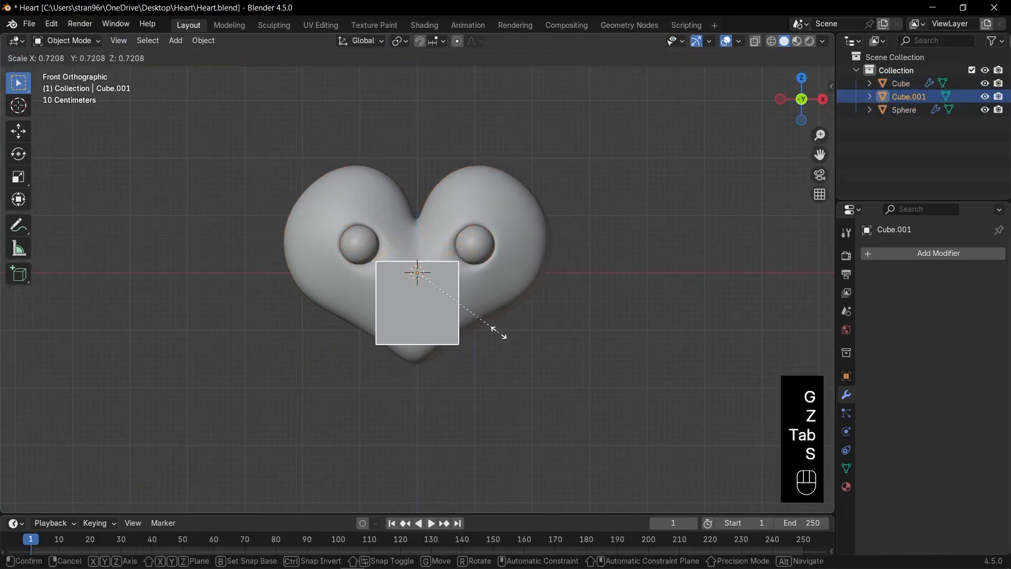
pyautogui.click(449, 310)
pyautogui.hotkey('ctrl', 's')
# Step: Add a level 3 subdivision to the tooth piece and scale it to about 0.6 along Z in front view
pyautogui.hotkey('ctrl', '3')
pyautogui.moveTo(449, 309)
pyautogui.mouseDown(button='middle')
pyautogui.moveTo(369, 333)
pyautogui.moveTo(442, 302)
pyautogui.moveTo(426, 333)
pyautogui.moveTo(435, 311)
pyautogui.mouseUp(button='middle')
pyautogui.press('KP_Decimal')
pyautogui.press('KP_1')
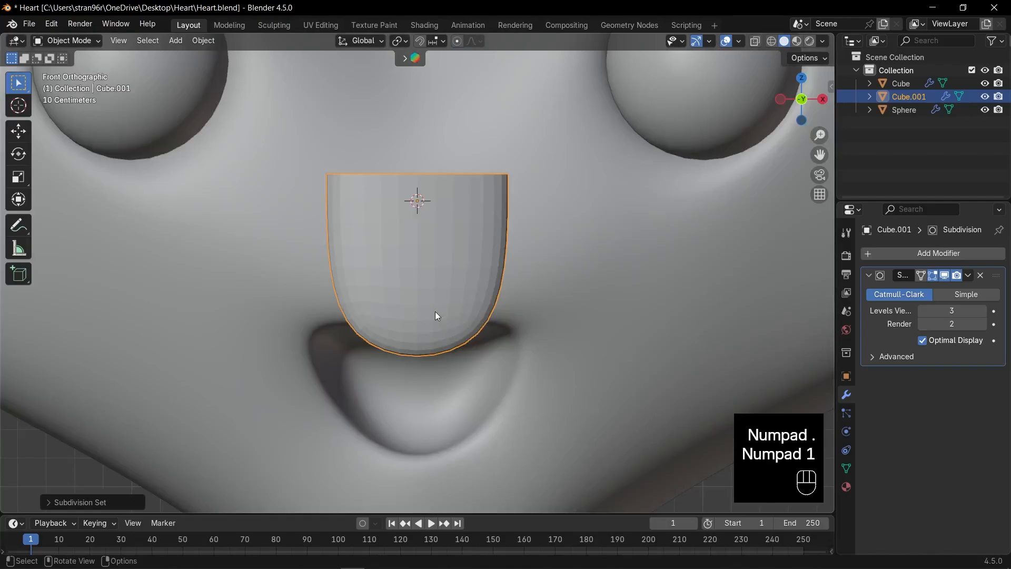
pyautogui.press('s')
pyautogui.press('z')
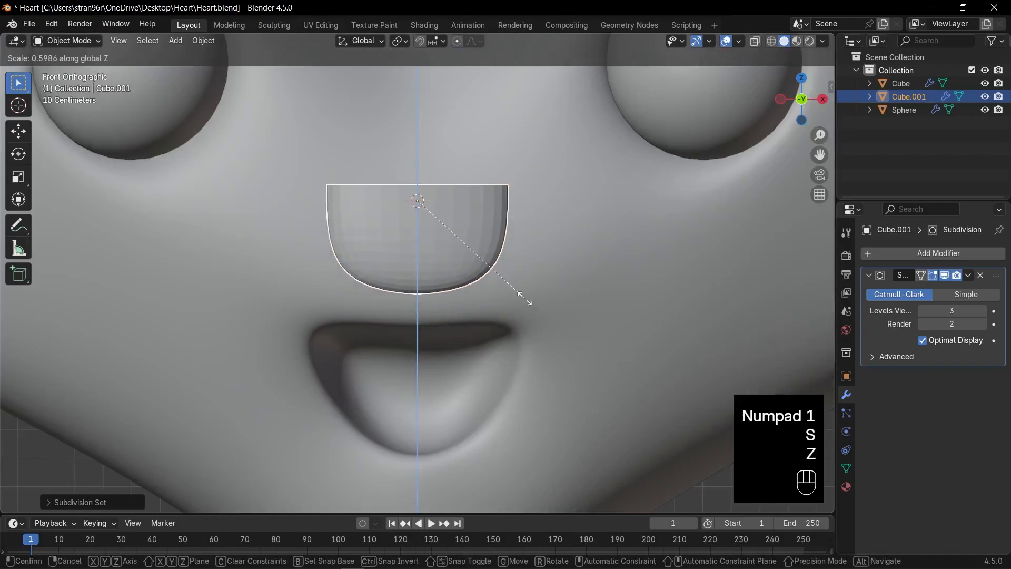
pyautogui.click(522, 296)
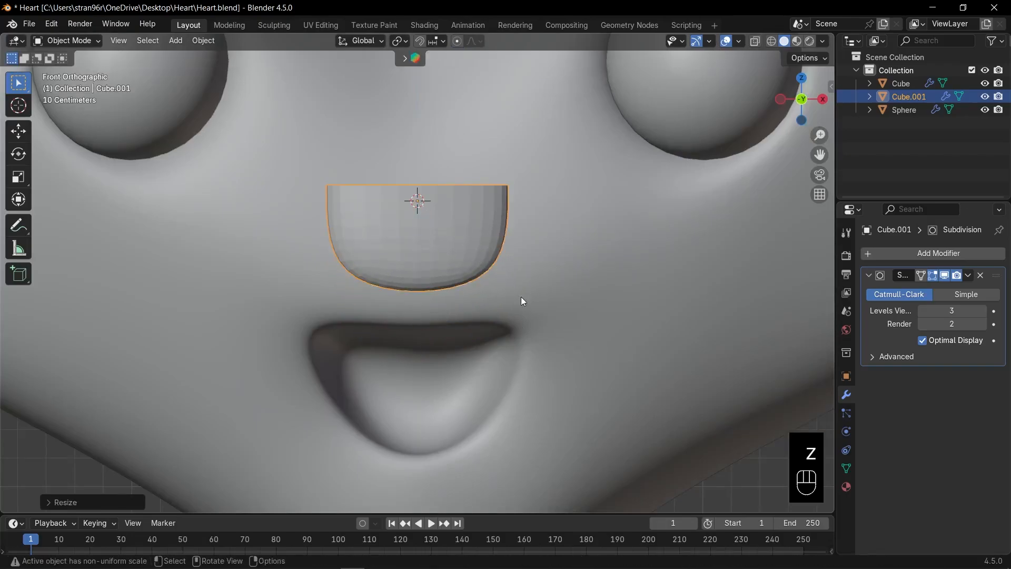
# Step: Apply the tooth piece's scale, shade it smooth and save the file
pyautogui.hotkey('ctrl', 'a')
pyautogui.click(520, 296)
pyautogui.rightClick(465, 237)
pyautogui.click(465, 240)
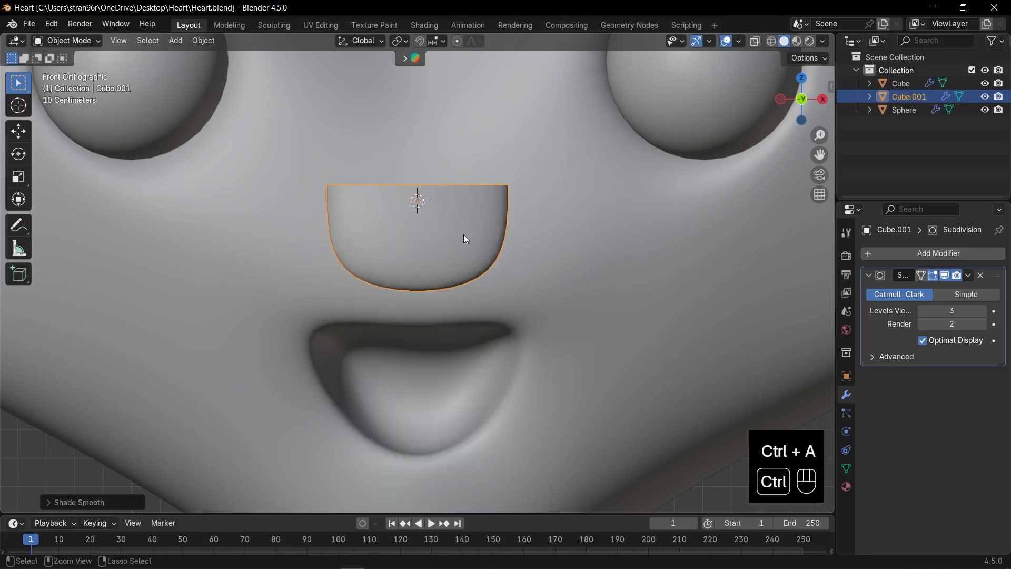
pyautogui.hotkey('ctrl', 's')
# Step: Move the tooth piece down along Z to the mouth's upper edge and resize it to fit the opening
pyautogui.scroll(-3, 463, 235)
pyautogui.press('g')
pyautogui.press('z')
pyautogui.click(463, 294)
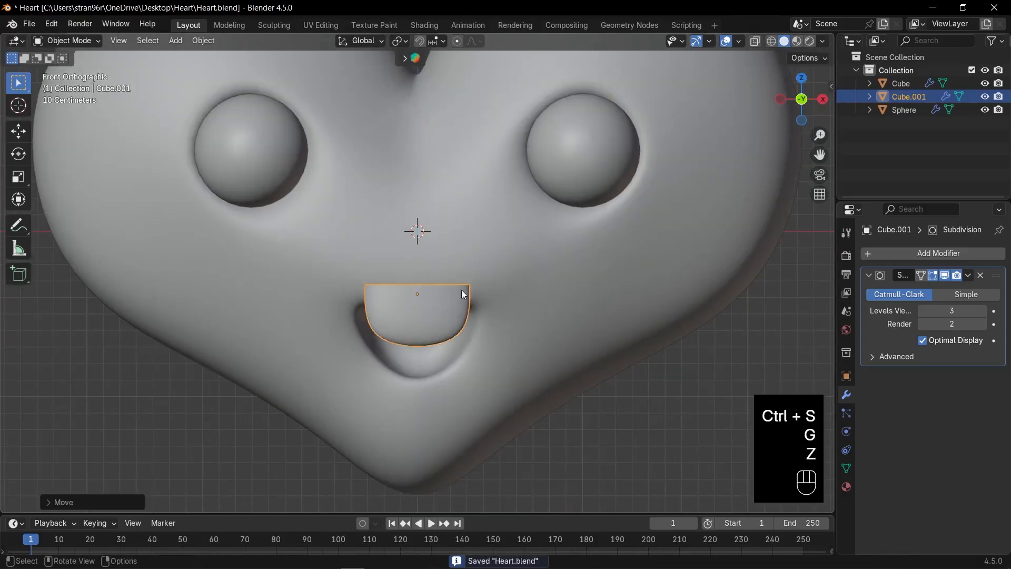
pyautogui.press('s')
pyautogui.click(490, 308)
pyautogui.press('g')
pyautogui.press('z')
pyautogui.click(497, 311)
# Step: Push the tooth piece back along Y into the mouth, tilt it slightly in front view, and save the file
pyautogui.press('KP_3')
pyautogui.press('g')
pyautogui.press('y')
pyautogui.click(750, 310)
pyautogui.press('KP_1')
pyautogui.press('r')
pyautogui.click(488, 330)
pyautogui.scroll(-3, 488, 330)
pyautogui.hotkey('ctrl', 's')
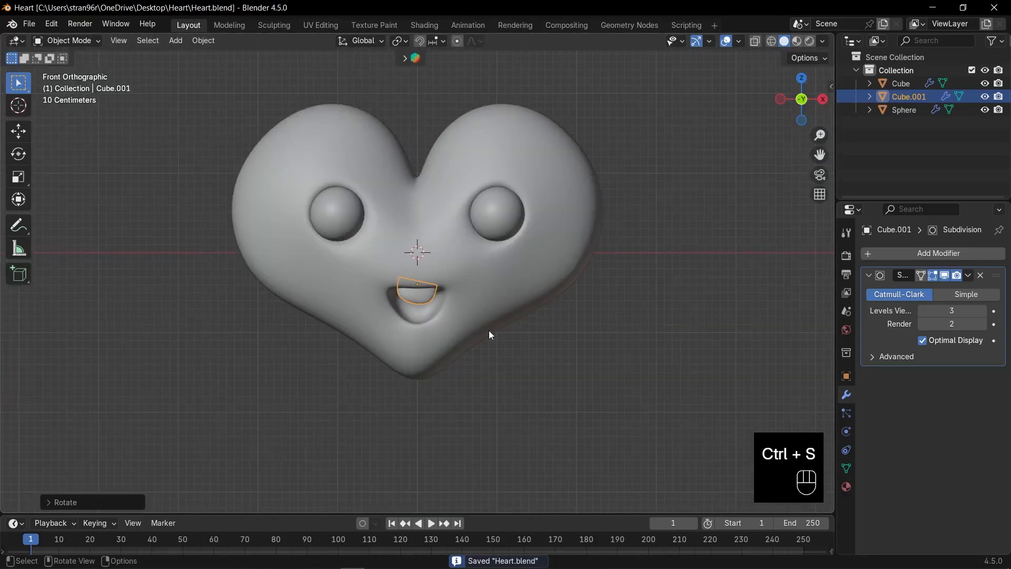
# Step: Duplicate the tooth piece and place the copy in front of the heart along Y
pyautogui.press('KP_3')
pyautogui.hotkey('shift', 'd')
pyautogui.press('y')
pyautogui.click(417, 336)
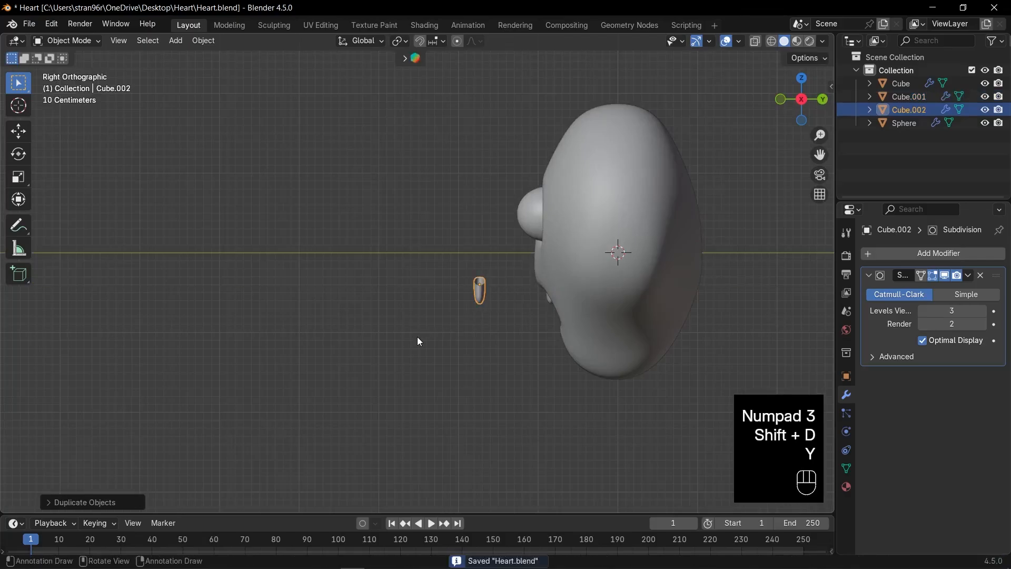
# Step: Clear the duplicate's rotation and rotate it -90° about X so it lies flat as a tongue
pyautogui.press('KP_1')
pyautogui.hotkey('alt', 'r')
pyautogui.press('r')
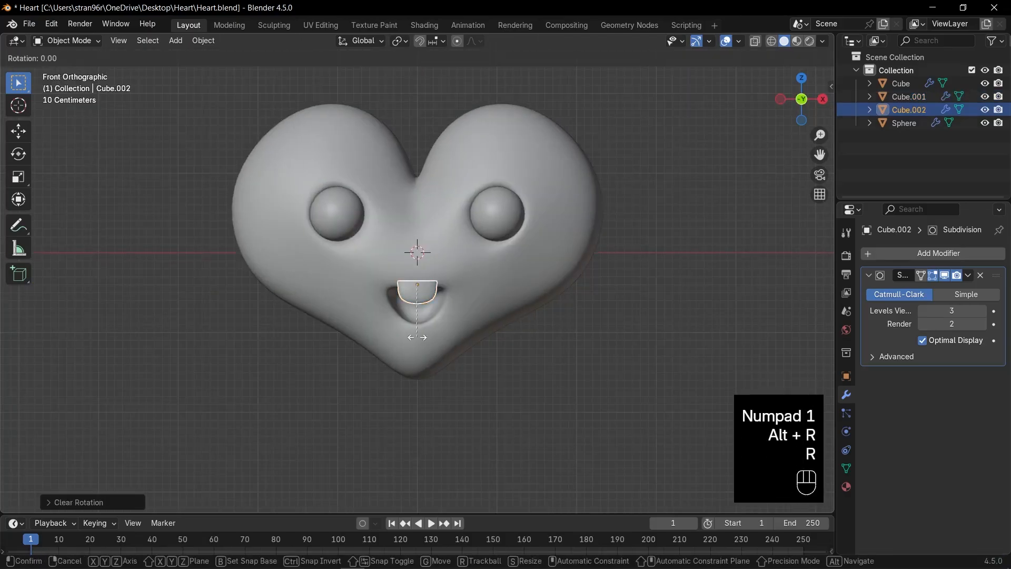
pyautogui.press('x')
pyautogui.press('9')
pyautogui.press('0')
pyautogui.press('-')
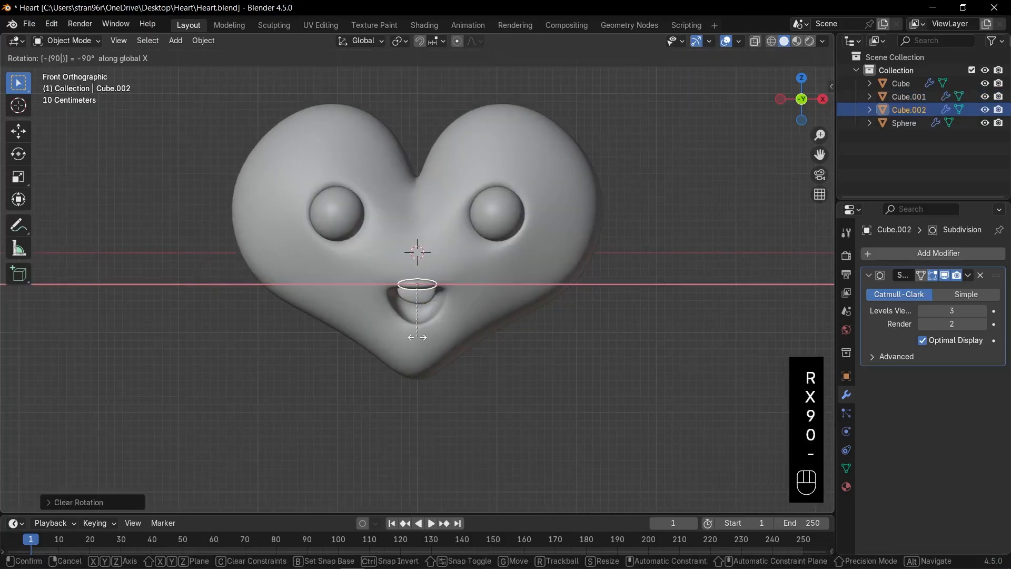
pyautogui.press('Return')
# Step: Enlarge the tongue to about the mouth's width, apply its scale and save the file
pyautogui.press('KP_Decimal')
pyautogui.scroll(-2, 448, 316)
pyautogui.press('s')
pyautogui.press('s')
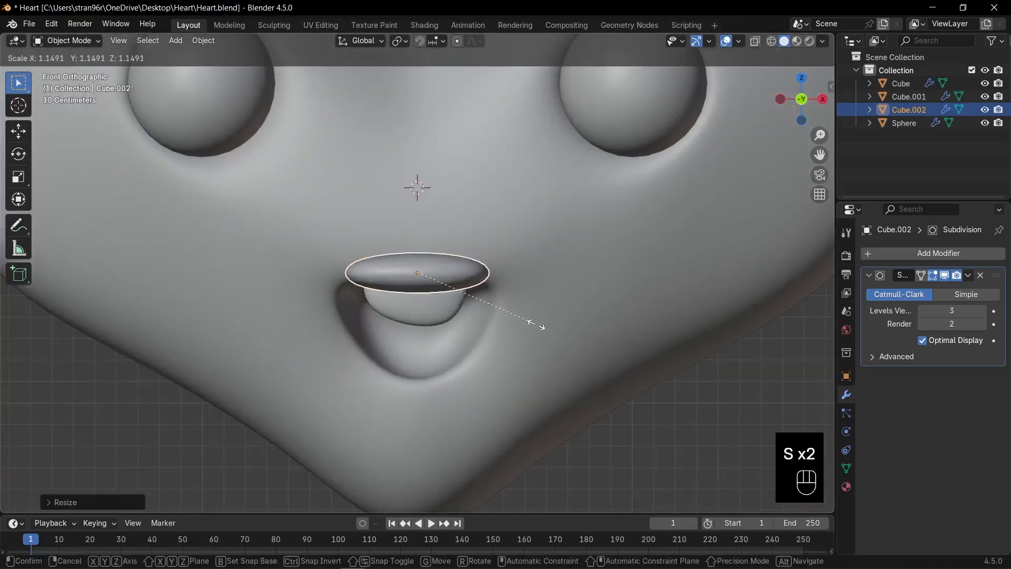
pyautogui.click(536, 324)
pyautogui.moveTo(535, 325); pyautogui.dragTo(507, 333, button='middle')
pyautogui.hotkey('ctrl', 'a')
pyautogui.click(507, 334)
pyautogui.hotkey('ctrl', 's')
# Step: Add a centred lengthwise loop cut to the tongue and bevel it into a narrow three-edge band
pyautogui.press('Tab')
pyautogui.scroll(1, 466, 295)
pyautogui.moveTo(466, 295); pyautogui.dragTo(470, 311, button='middle')
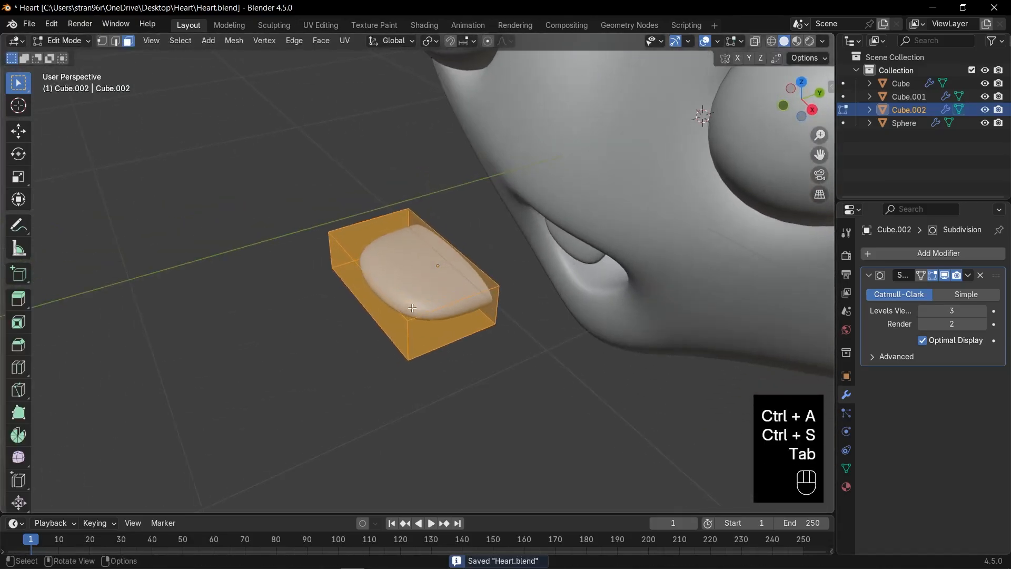
pyautogui.hotkey('ctrl', 'r')
pyautogui.click(384, 292)
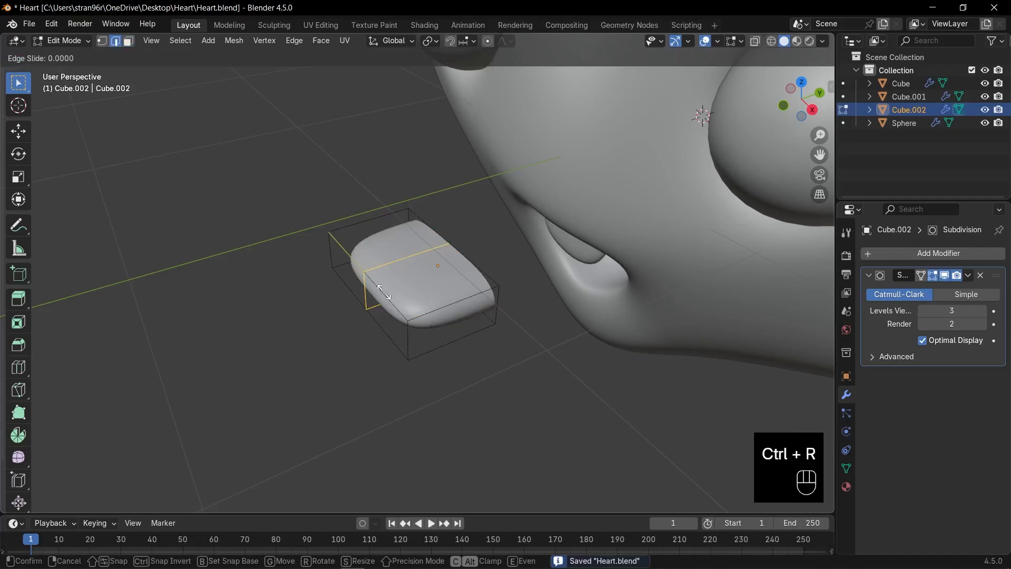
pyautogui.rightClick(384, 292)
pyautogui.moveTo(442, 312)
pyautogui.mouseDown(button='middle')
pyautogui.moveTo(483, 325)
pyautogui.moveTo(443, 305)
pyautogui.mouseUp(button='middle')
pyautogui.hotkey('ctrl', 'b')
pyautogui.click(503, 327)
# Step: Add two evenly spaced loop cuts across the tongue's length
pyautogui.hotkey('ctrl', 'r')
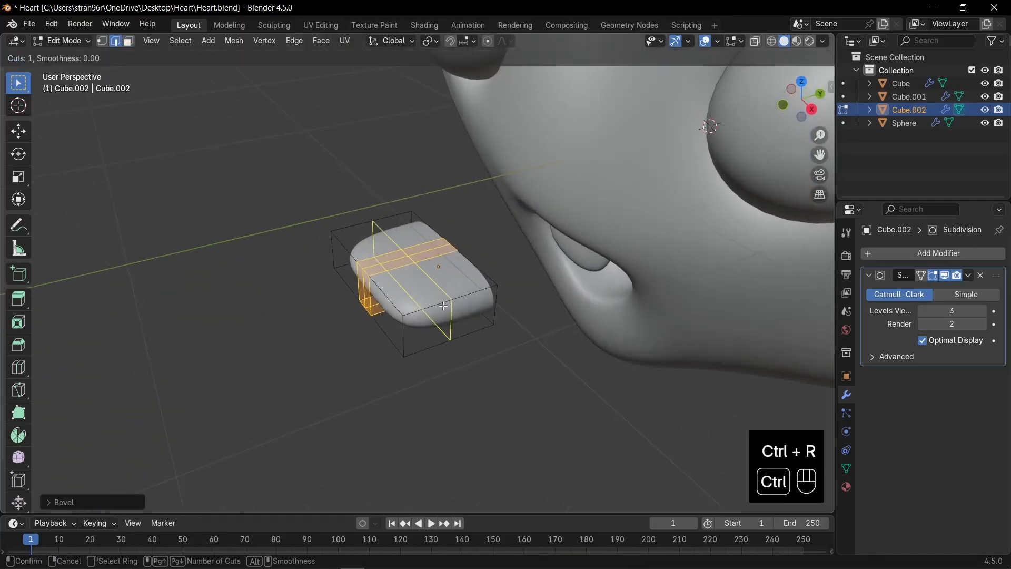
pyautogui.click(443, 305)
pyautogui.rightClick(444, 305)
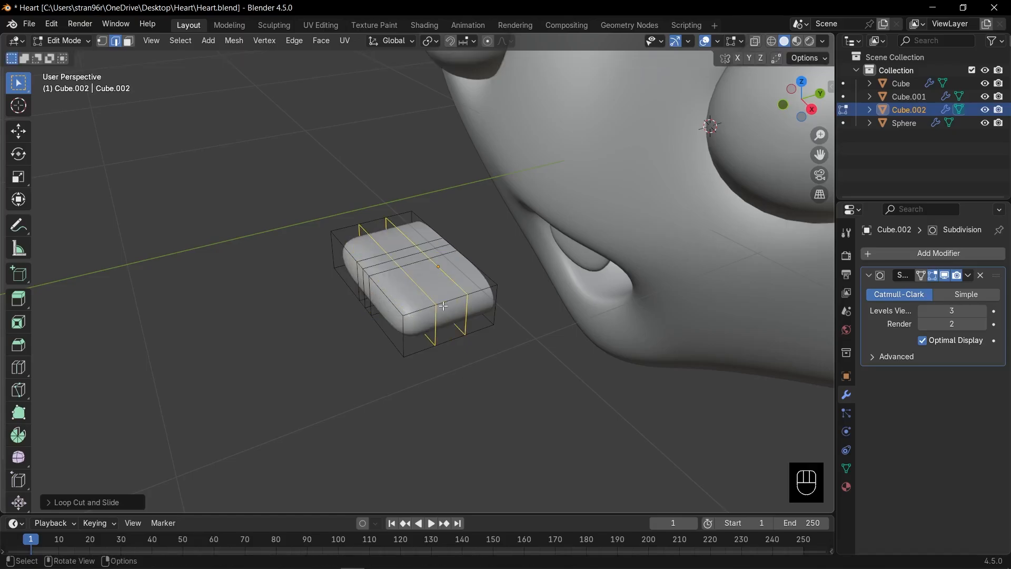
# Step: Pull the tongue's front centre vertices about 0.38 m along negative Y with proportional editing to form a tip
pyautogui.press('KP_7')
pyautogui.press('1')
pyautogui.hotkey('alt', 'z')
pyautogui.moveTo(394, 314); pyautogui.dragTo(447, 356)
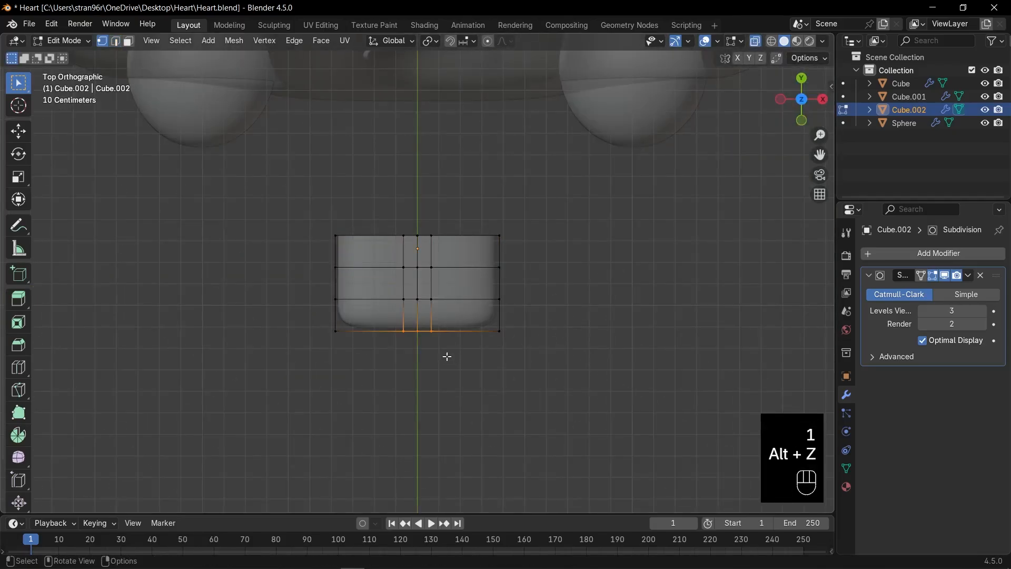
pyautogui.press('g')
pyautogui.press('y')
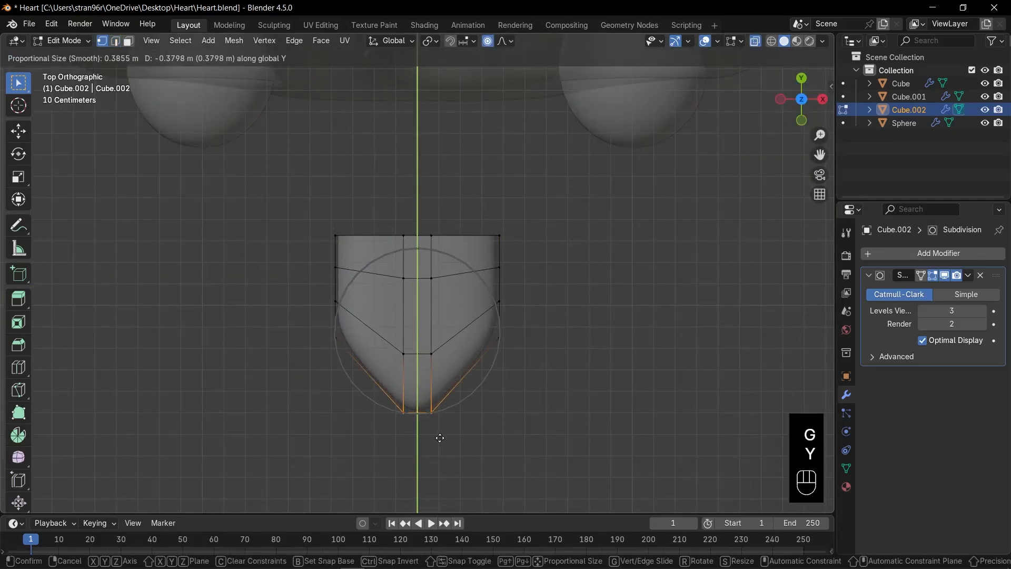
pyautogui.click(440, 438)
# Step: Add one lengthwise loop cut on each side of the tongue's centre band
pyautogui.hotkey('ctrl', 'r')
pyautogui.click(463, 376)
pyautogui.hotkey('ctrl', 'r')
pyautogui.click(385, 377)
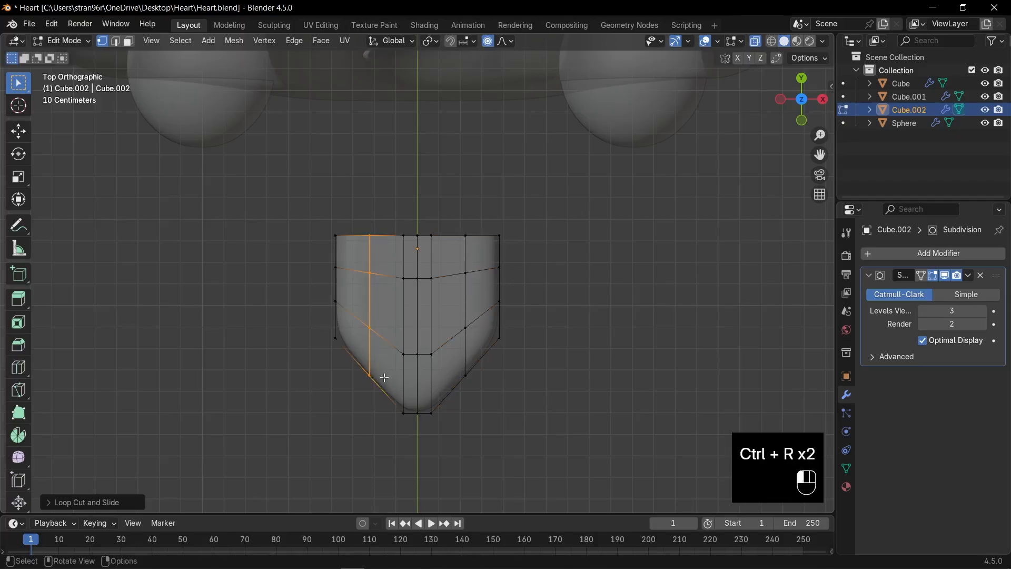
# Step: Move the front vertices of both side loops forward along Y with proportional editing to round the tip
pyautogui.moveTo(455, 358); pyautogui.dragTo(488, 408)
pyautogui.keyDown('shift'); pyautogui.click(366, 371); pyautogui.keyUp('shift')
pyautogui.press('g')
pyautogui.press('y')
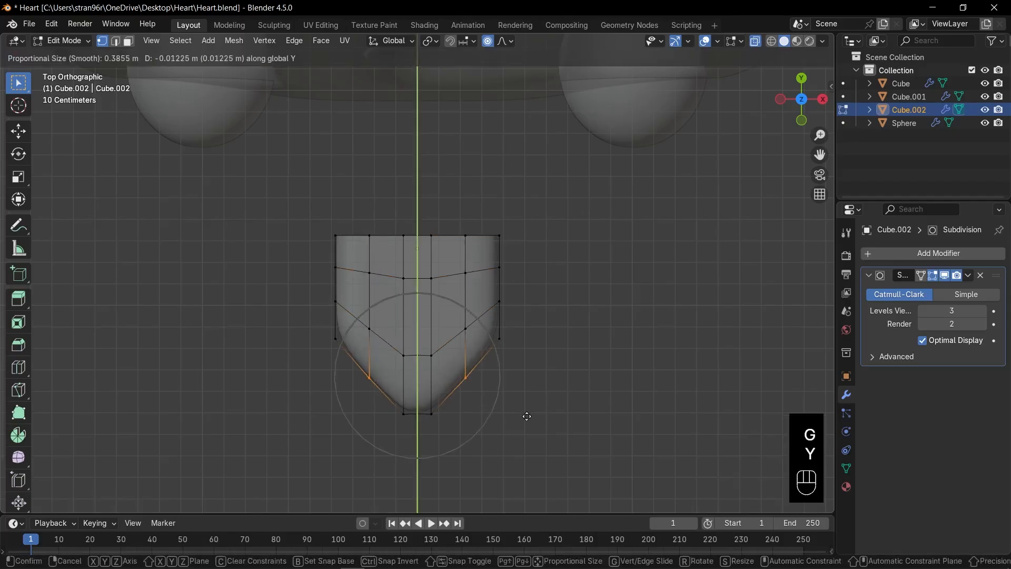
pyautogui.click(525, 426)
# Step: Widen the tongue's rear, outer front and near-tip vertices along X with proportional editing to round its outline
pyautogui.moveTo(310, 253); pyautogui.dragTo(544, 289)
pyautogui.press('s')
pyautogui.press('x')
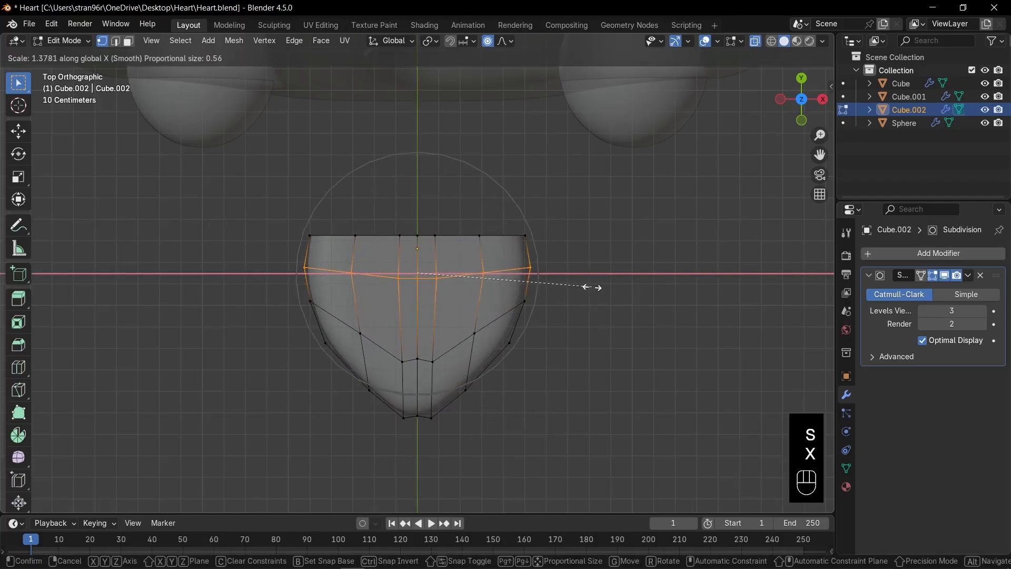
pyautogui.click(589, 286)
pyautogui.click(565, 396)
pyautogui.press('s')
pyautogui.press('x')
pyautogui.click(582, 388)
pyautogui.moveTo(324, 368); pyautogui.dragTo(495, 397)
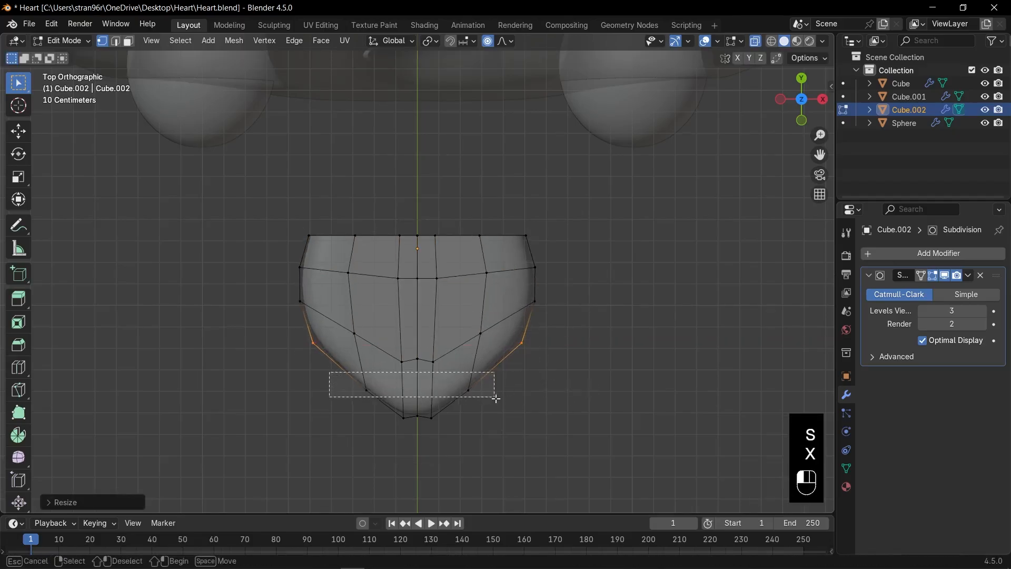
pyautogui.press('s')
pyautogui.press('x')
pyautogui.click(519, 397)
# Step: Turn off proportional editing and X-ray, and add a loop cut across the tongue near its front rim
pyautogui.press('o')
pyautogui.hotkey('alt', 'z')
pyautogui.moveTo(519, 397); pyautogui.dragTo(429, 302, button='middle')
pyautogui.hotkey('ctrl', 'r')
pyautogui.click(368, 324)
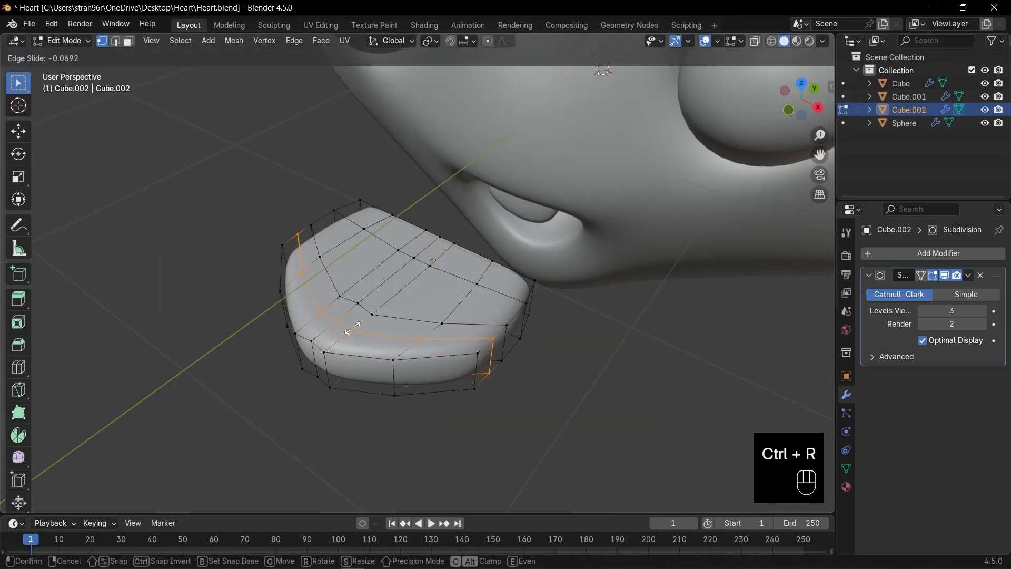
pyautogui.click(351, 327)
# Step: Lower the tongue's centre edge line along Z to form a groove, and raise the edge lines on both sides
pyautogui.press('g')
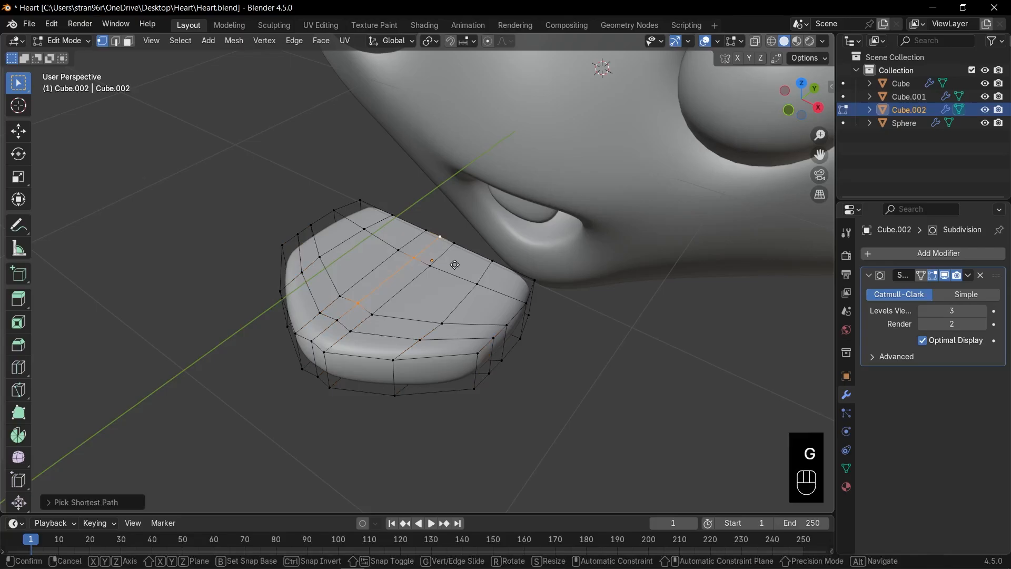
pyautogui.press('z')
pyautogui.click(371, 293)
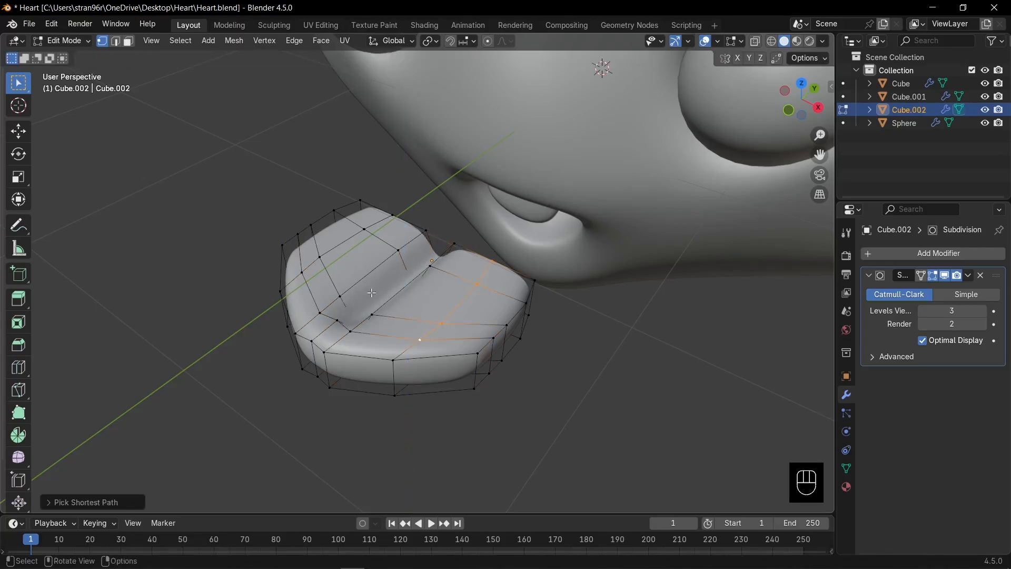
pyautogui.press('g')
pyautogui.press('z')
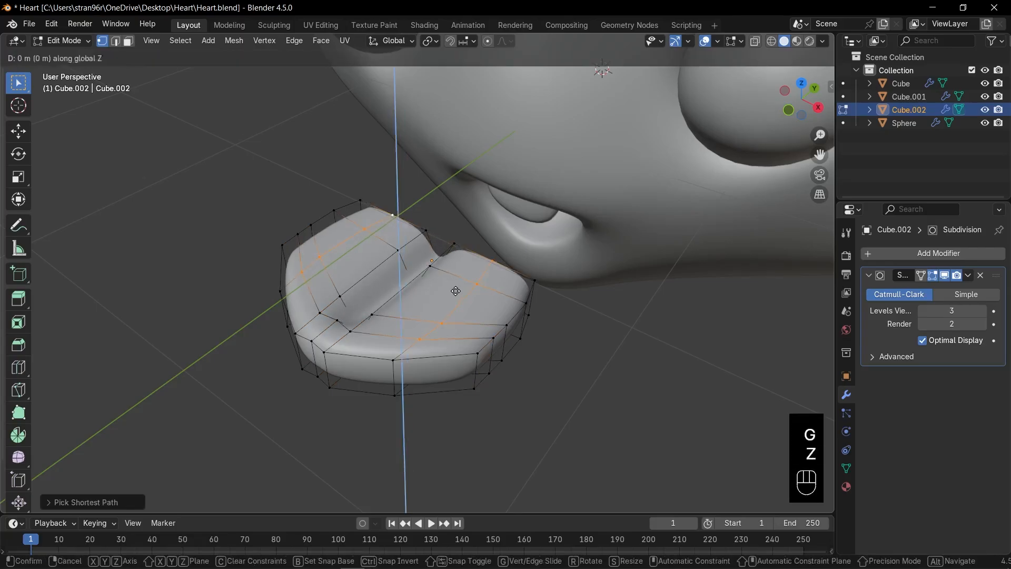
pyautogui.click(455, 273)
# Step: Move the tongue's tip vertices about 0.08 m along negative Y with proportional editing in top view
pyautogui.press('KP_7')
pyautogui.press('1')
pyautogui.hotkey('alt', 'z')
pyautogui.moveTo(397, 382); pyautogui.dragTo(442, 408)
pyautogui.press('o')
pyautogui.press('g')
pyautogui.press('y')
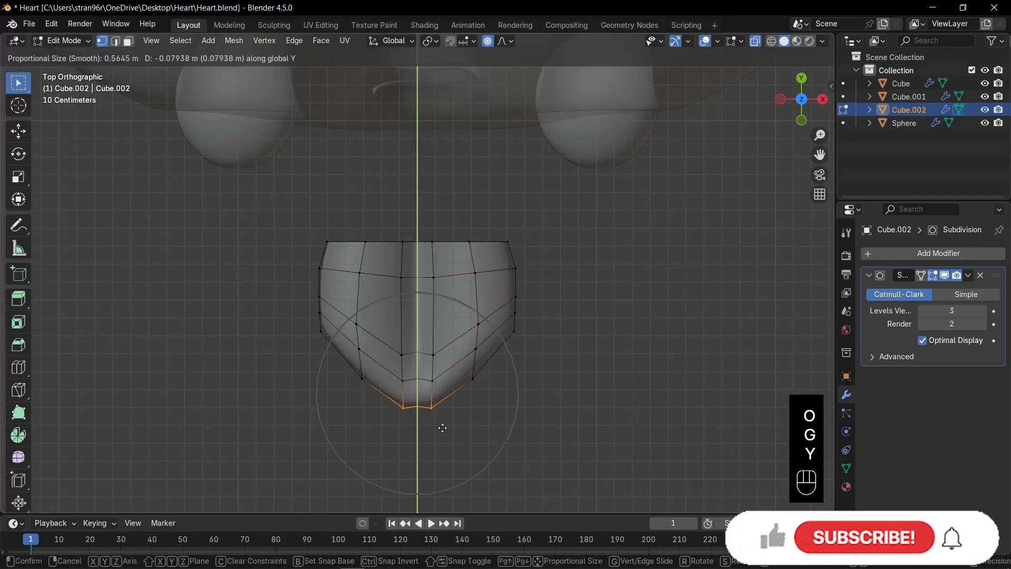
pyautogui.click(442, 427)
# Step: Move the centre vertices of the row behind the tongue's tip backward along Y
pyautogui.moveTo(390, 340); pyautogui.dragTo(442, 368)
pyautogui.press('g')
pyautogui.press('y')
pyautogui.click(438, 355)
# Step: Move the tongue's back row of vertices backward along Y and scale it narrower
pyautogui.moveTo(503, 257); pyautogui.dragTo(528, 259)
pyautogui.press('g')
pyautogui.press('y')
pyautogui.click(527, 232)
pyautogui.press('s')
# Step: Move the lengthwise edge loops on both sides of the tongue's centre in right view with proportional editing
pyautogui.keyDown('alt'); pyautogui.click(358, 337); pyautogui.keyUp('alt')
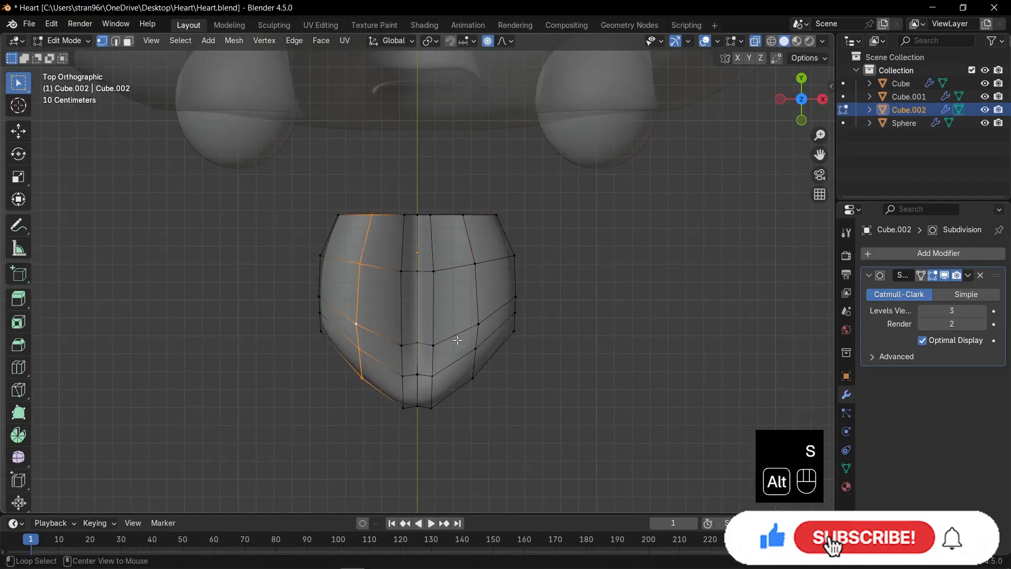
pyautogui.keyDown('alt'); pyautogui.click(458, 338); pyautogui.keyUp('alt')
pyautogui.press('KP_3')
pyautogui.press('g')
pyautogui.scroll(-3, 450, 313)
pyautogui.click(450, 307)
# Step: Bend the tongue by moving and rotating its front vertices and adjusting its back vertices in right view, and save the file
pyautogui.moveTo(238, 168); pyautogui.dragTo(393, 307)
pyautogui.press('g')
pyautogui.click(393, 345)
pyautogui.press('r')
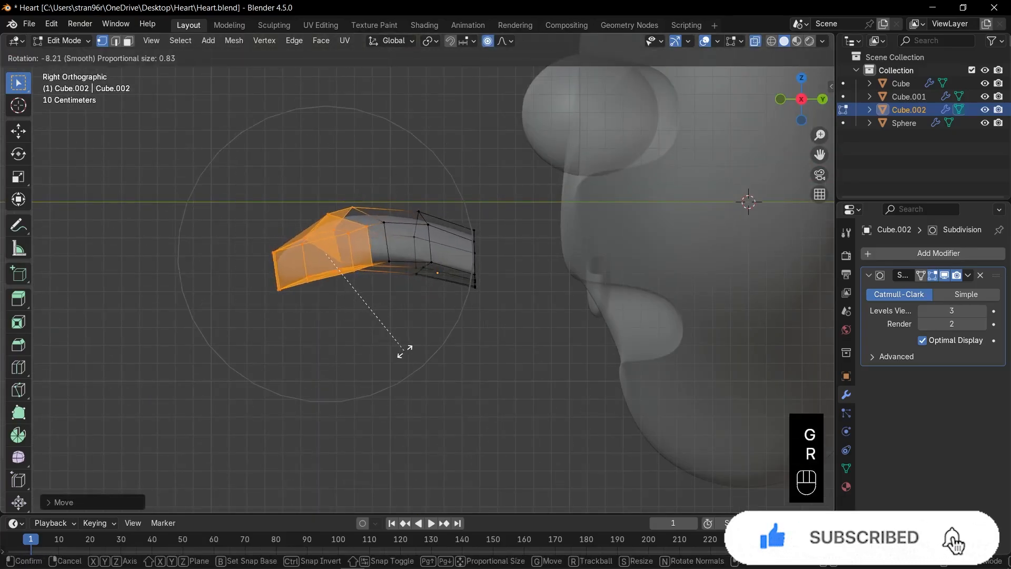
pyautogui.click(408, 352)
pyautogui.moveTo(416, 197); pyautogui.dragTo(500, 313)
pyautogui.click(530, 373)
pyautogui.press('Tab')
pyautogui.hotkey('alt', 'z')
pyautogui.moveTo(437, 311); pyautogui.dragTo(555, 353, button='middle')
pyautogui.hotkey('ctrl', 's')
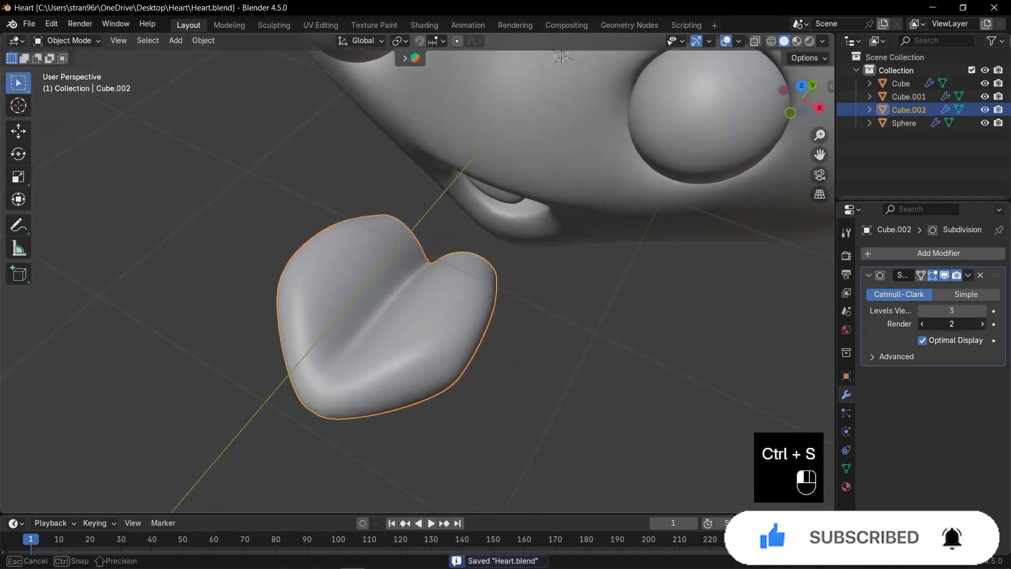
# Step: Set the tongue's Subdivision render level to 3 and smooth all of its vertices
pyautogui.click(981, 323)
pyautogui.press('Tab')
pyautogui.press('a')
pyautogui.click(18, 405)
pyautogui.moveTo(389, 433); pyautogui.dragTo(422, 433)
pyautogui.press('Tab')
# Step: Scale the whole tongue along the Z axis
pyautogui.press('s')
pyautogui.press('z')
pyautogui.click(456, 318)
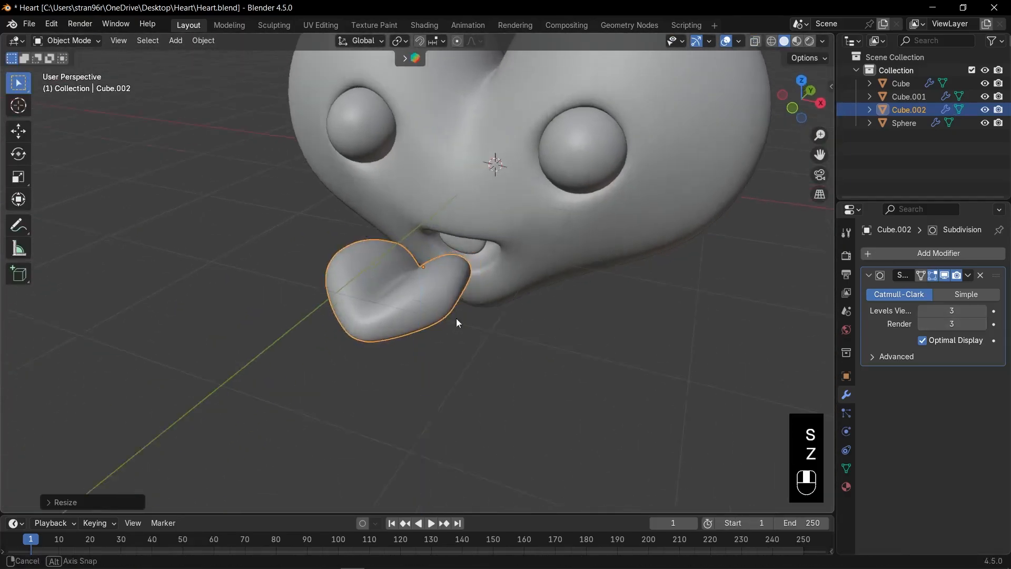
# Step: Turn off proportional editing and slide one of the tongue's edge loops along its surface
pyautogui.press('Tab')
pyautogui.press('2')
pyautogui.keyDown('alt'); pyautogui.click(396, 310); pyautogui.keyUp('alt')
pyautogui.moveTo(456, 318); pyautogui.dragTo(439, 329, button='middle')
pyautogui.press('o')
pyautogui.press('g')
pyautogui.press('g')
pyautogui.click(348, 317)
# Step: Move the tongue into the heart's mouth in right view with X-ray on and scale it down to fit
pyautogui.press('Tab')
pyautogui.press('KP_3')
pyautogui.hotkey('alt', 'z')
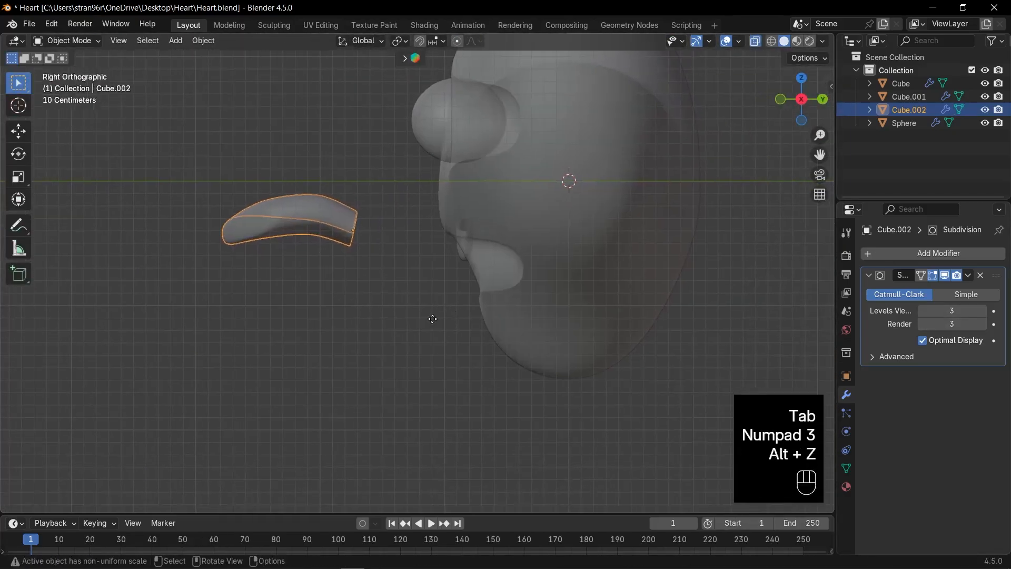
pyautogui.press('g')
pyautogui.click(621, 390)
pyautogui.press('s')
pyautogui.click(561, 356)
# Step: Rotate the tongue and fine-tune its position inside the mouth in right view, and save the file
pyautogui.scroll(3, 561, 356)
pyautogui.press('r')
pyautogui.click(580, 371)
pyautogui.press('g')
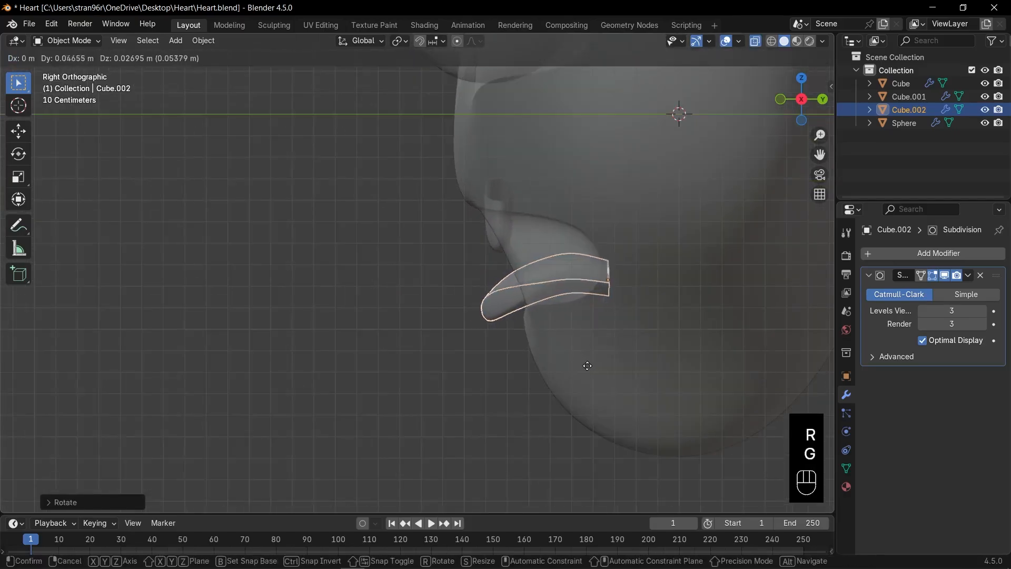
pyautogui.click(588, 365)
pyautogui.press('r')
pyautogui.click(603, 368)
pyautogui.press('KP_1')
pyautogui.hotkey('ctrl', 's')
pyautogui.hotkey('alt', 'z')
pyautogui.scroll(-3, 604, 368)
pyautogui.moveTo(524, 349); pyautogui.dragTo(514, 310, button='middle')
pyautogui.hotkey('ctrl', 's')
# Step: Scale the tongue along Y, then reposition and rotate it in right view so it rests on the lower lip
pyautogui.click(422, 271)
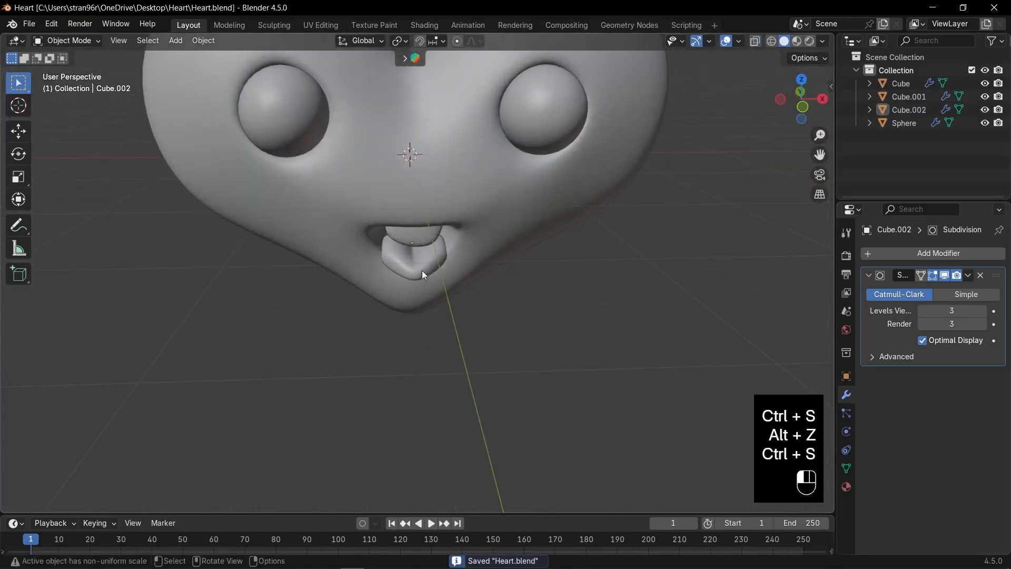
pyautogui.scroll(2, 422, 270)
pyautogui.press('s')
pyautogui.press('y')
pyautogui.click(486, 301)
pyautogui.press('KP_3')
pyautogui.hotkey('alt', 'z')
pyautogui.press('g')
pyautogui.click(561, 322)
pyautogui.press('r')
pyautogui.hotkey('alt', 'z')
pyautogui.moveTo(442, 316); pyautogui.dragTo(554, 320, button='middle')
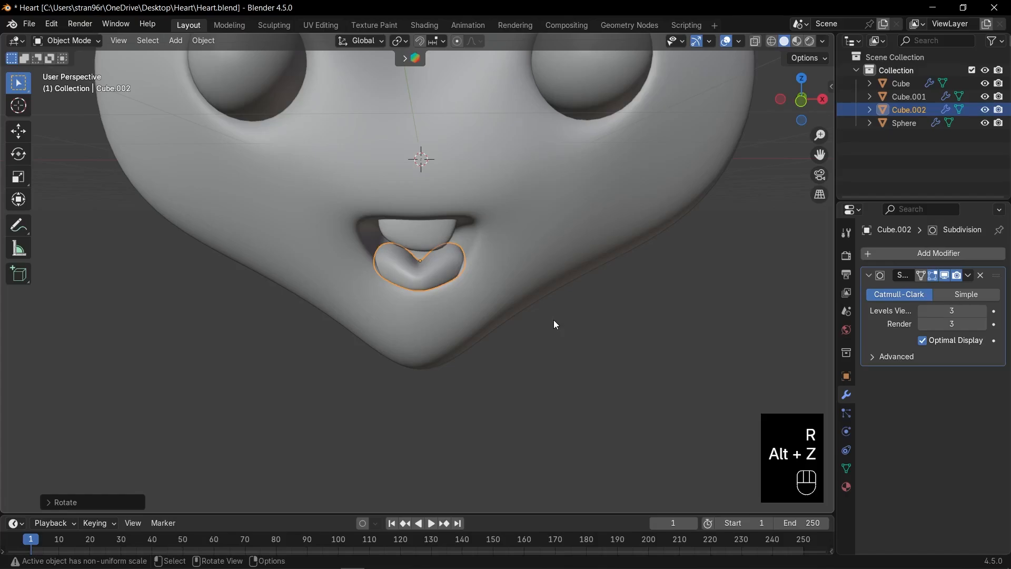
# Step: Move the vertices on one side of the tongue in front view to reshape its outline within the mouth
pyautogui.click(521, 287)
pyautogui.press('KP_1')
pyautogui.press('Tab')
pyautogui.press('1')
pyautogui.hotkey('alt', 'z')
pyautogui.moveTo(454, 266); pyautogui.dragTo(518, 306)
pyautogui.press('g')
pyautogui.click(451, 251)
pyautogui.press('Tab')
pyautogui.hotkey('alt', 'z')
pyautogui.click(504, 286)
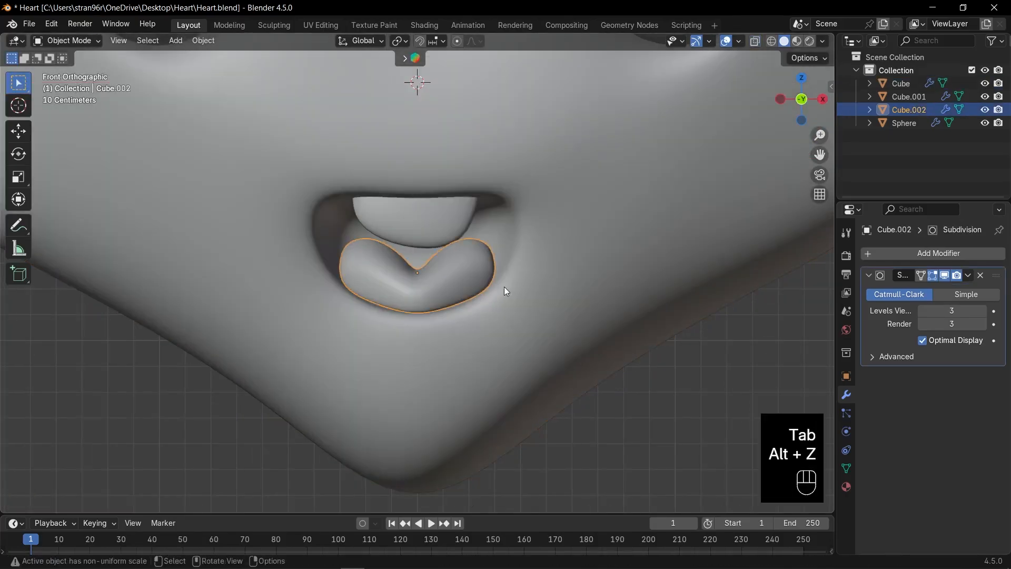
# Step: Scale the tongue along the X axis to fit the mouth, and save the file
pyautogui.press('s')
pyautogui.press('x')
pyautogui.click(522, 296)
pyautogui.scroll(-5, 520, 297)
pyautogui.moveTo(520, 297); pyautogui.dragTo(527, 320, button='middle')
pyautogui.hotkey('ctrl', 's')
pyautogui.click(528, 321)
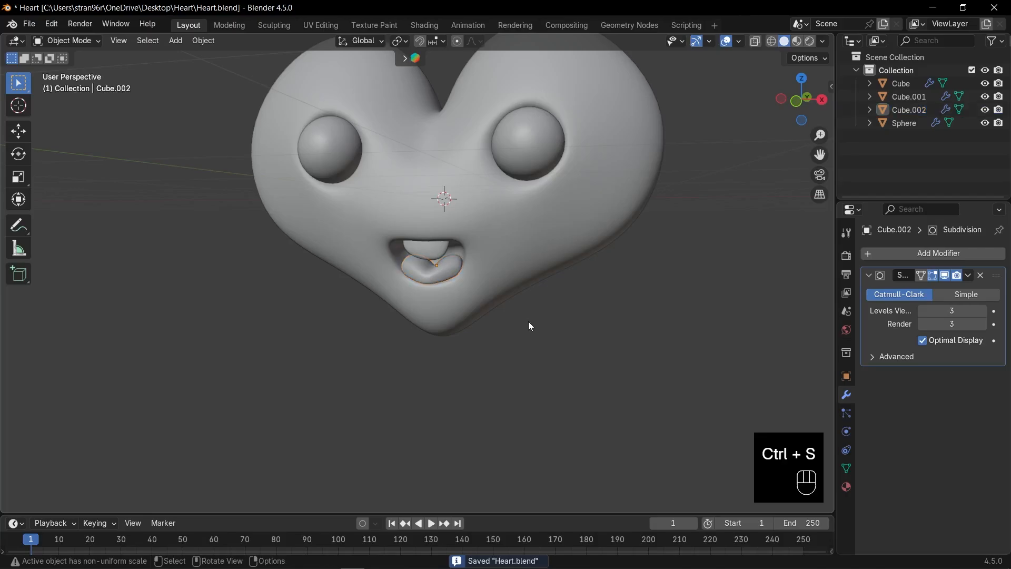
# Step: Save the file, add a cube, and move it beside the heart on the positive X side in front view
pyautogui.scroll(-3, 528, 321)
pyautogui.moveTo(493, 286)
pyautogui.mouseDown(button='middle')
pyautogui.moveTo(551, 301)
pyautogui.moveTo(503, 289)
pyautogui.mouseUp(button='middle')
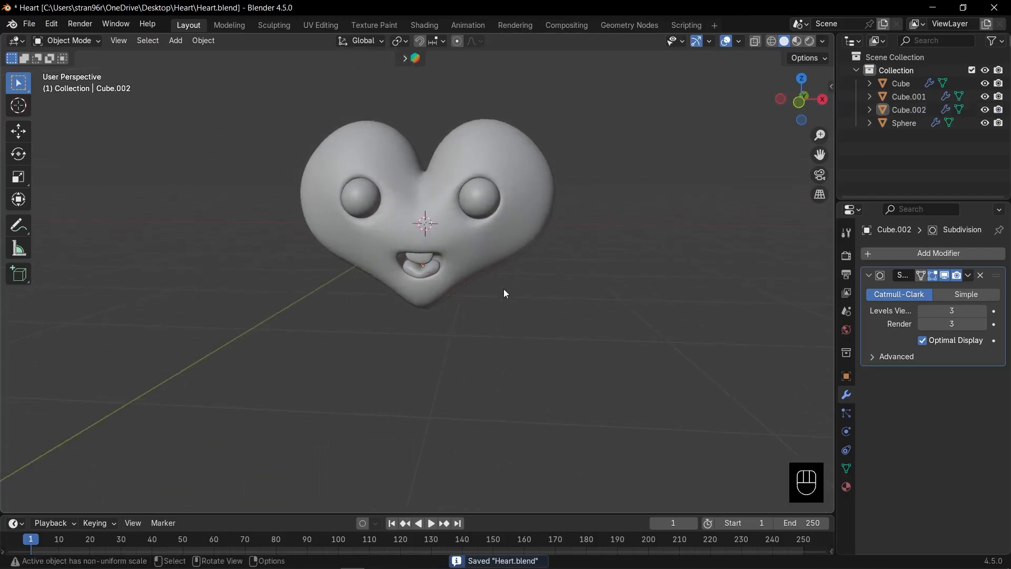
pyautogui.press('KP_1')
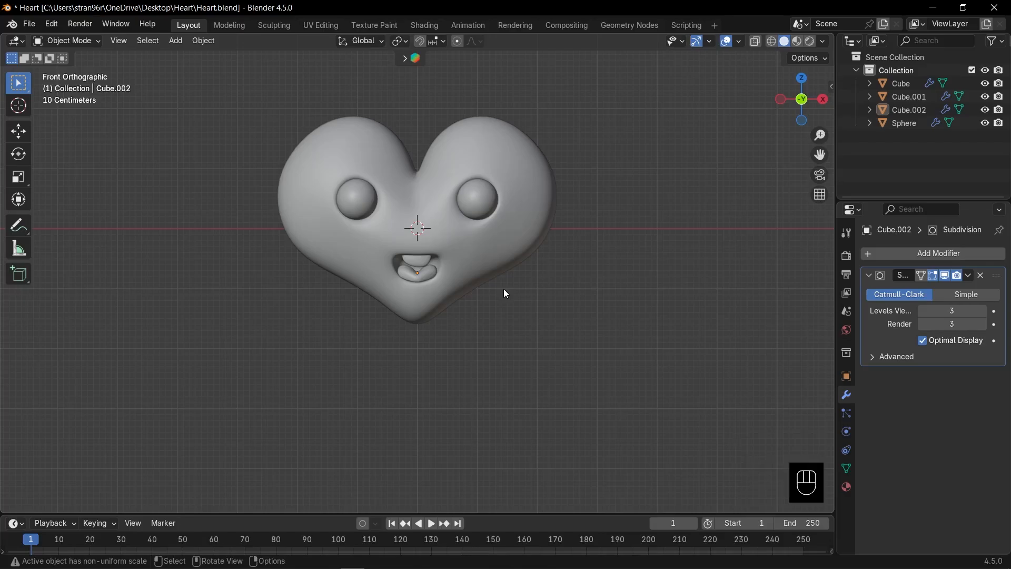
pyautogui.scroll(-4, 504, 291)
pyautogui.hotkey('ctrl', 's')
pyautogui.hotkey('shift', 'a')
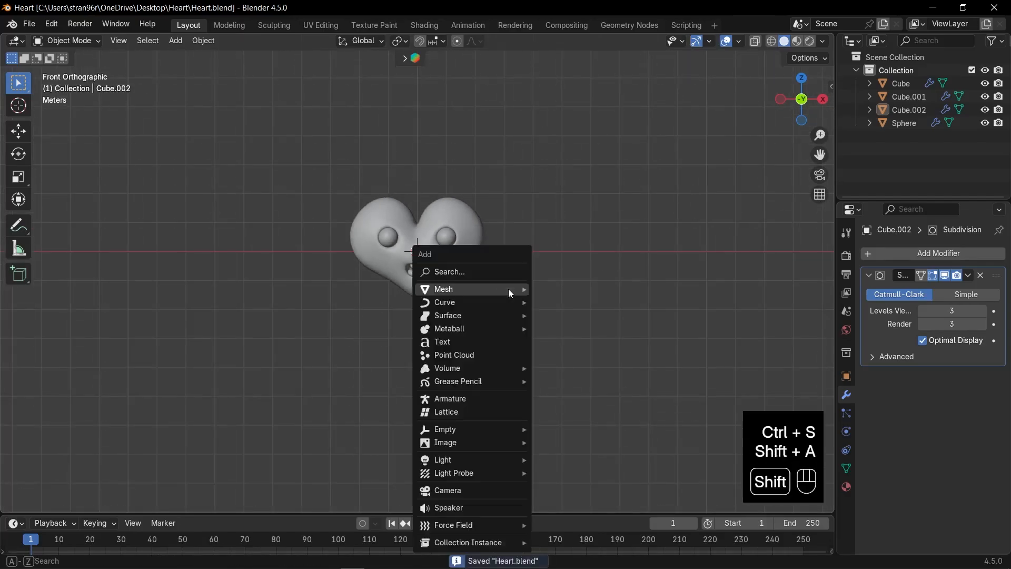
pyautogui.moveTo(485, 288)
pyautogui.click(588, 300)
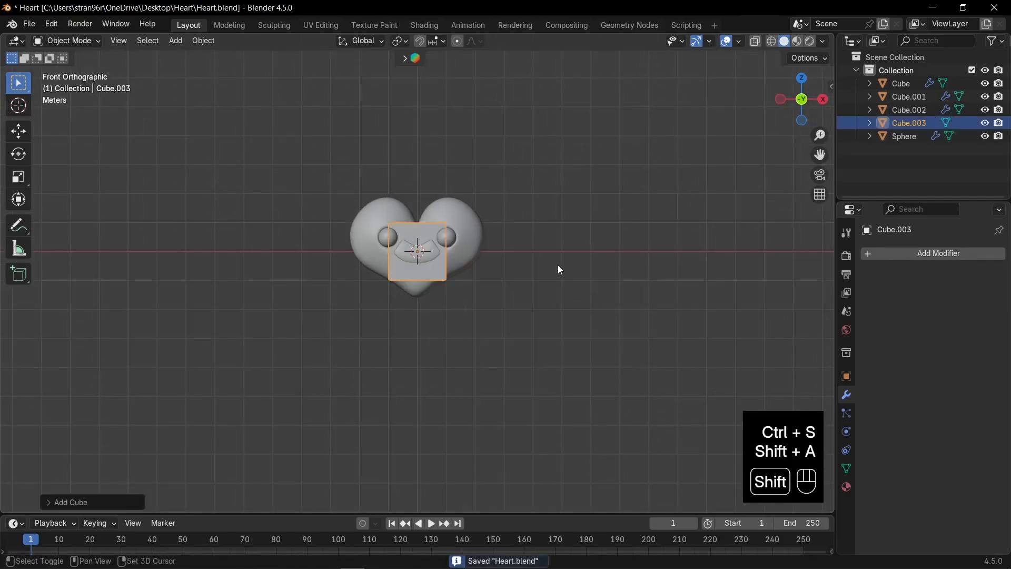
pyautogui.keyDown('shift'); pyautogui.moveTo(558, 264); pyautogui.dragTo(472, 333, button='middle'); pyautogui.keyUp('shift')
pyautogui.press('g')
pyautogui.click(562, 304)
pyautogui.scroll(3, 577, 314)
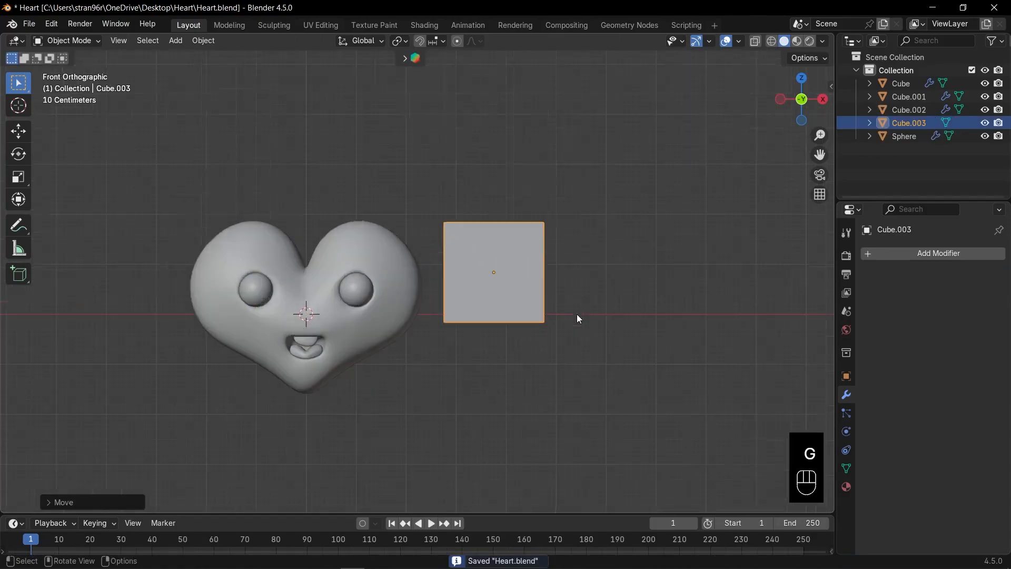
# Step: Scale the cube down on Y and Z into a long block, and scale it again along Y
pyautogui.moveTo(576, 314); pyautogui.dragTo(517, 333, button='middle')
pyautogui.press('s')
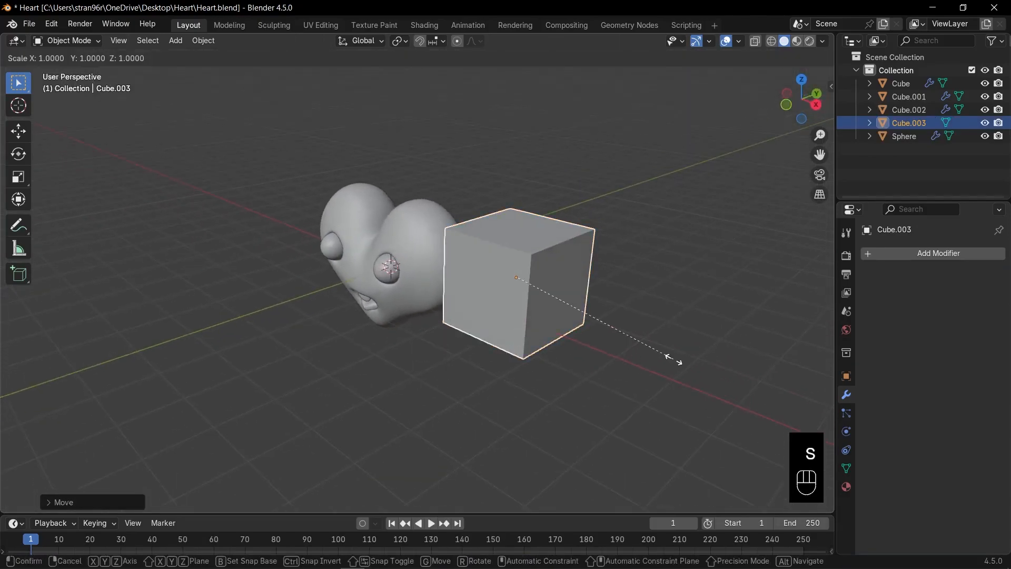
pyautogui.hotkey('shift', 'x')
pyautogui.click(570, 317)
pyautogui.press('s')
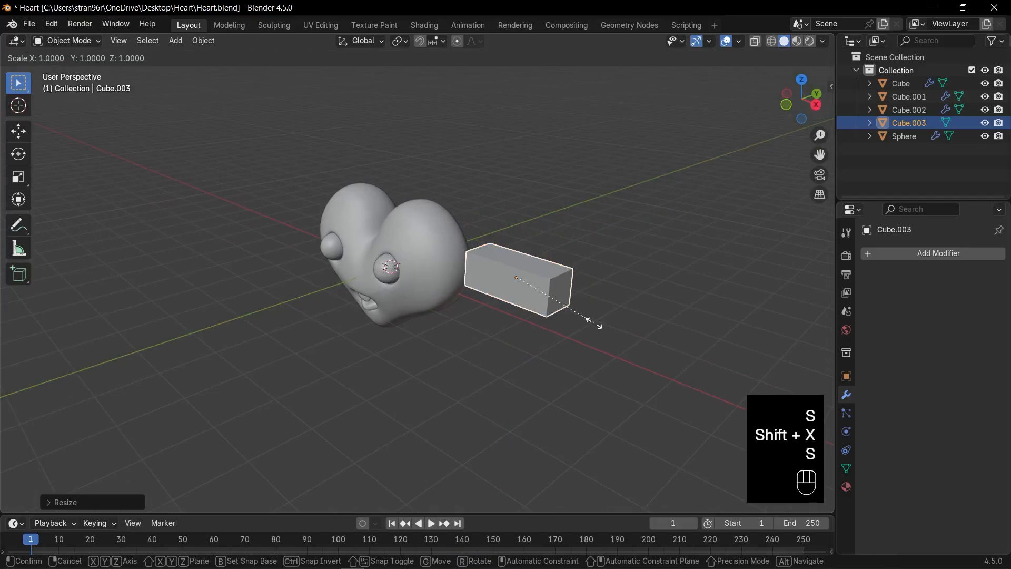
pyautogui.press('y')
pyautogui.click(559, 311)
# Step: Delete the block's end face that points towards the heart
pyautogui.press('KP_1')
pyautogui.press('Tab')
pyautogui.moveTo(426, 267); pyautogui.dragTo(449, 285, button='middle')
pyautogui.press('3')
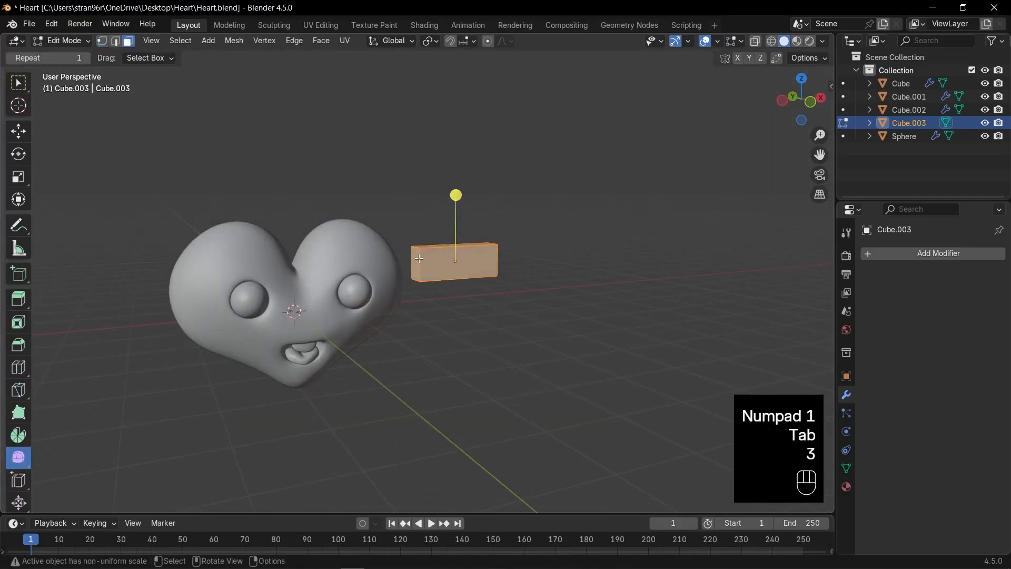
pyautogui.click(416, 259)
pyautogui.press('x')
pyautogui.click(417, 261)
pyautogui.press('Tab')
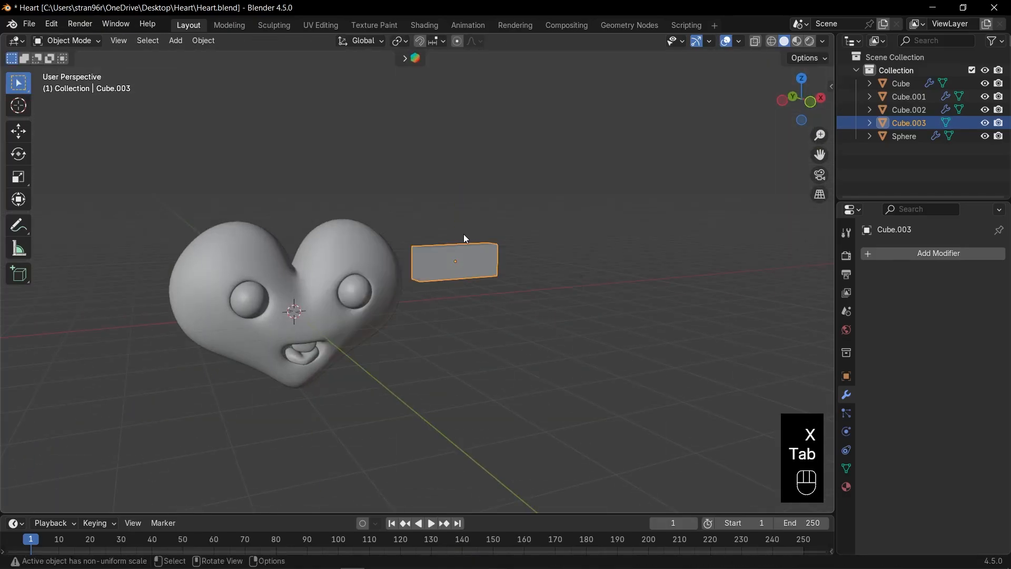
# Step: Apply the block's object transform and save the file
pyautogui.press('KP_1')
pyautogui.hotkey('ctrl', 'a')
pyautogui.click(574, 298)
pyautogui.hotkey('ctrl', 's')
pyautogui.scroll(1, 573, 296)
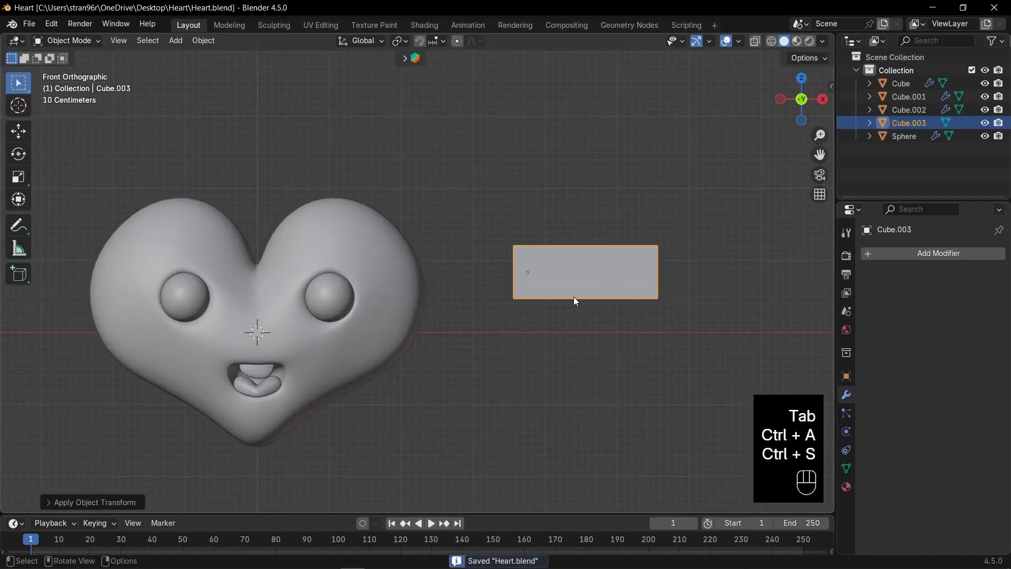
# Step: Move the block against the heart's side in front view and rotate it so its outer end tilts upward
pyautogui.press('g')
pyautogui.click(480, 277)
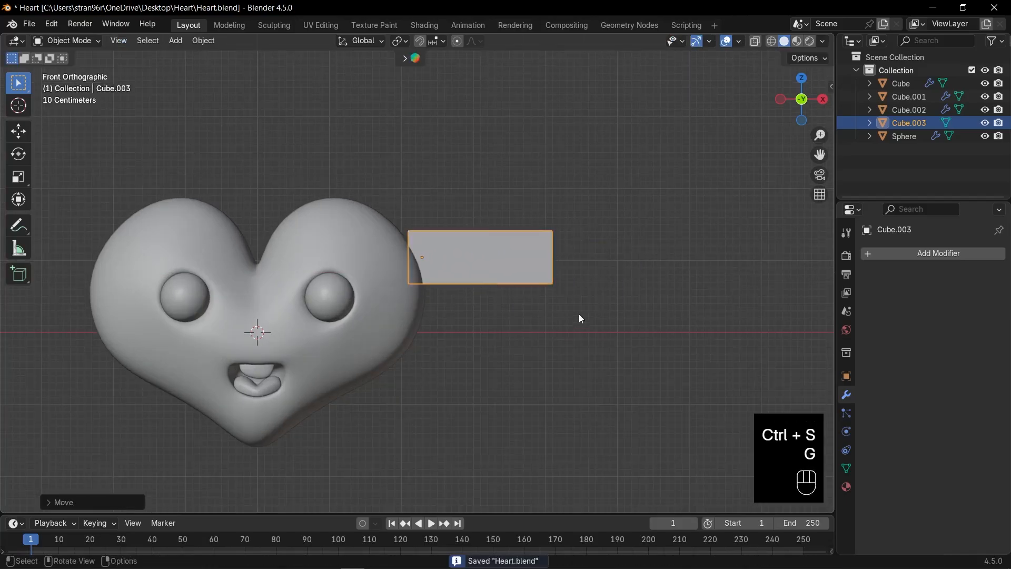
pyautogui.press('r')
pyautogui.click(576, 260)
pyautogui.press('g')
pyautogui.click(576, 267)
# Step: Add one centred lengthwise loop cut and two evenly spaced crosswise loop cuts to the block
pyautogui.scroll(1, 576, 267)
pyautogui.press('Tab')
pyautogui.hotkey('ctrl', 'r')
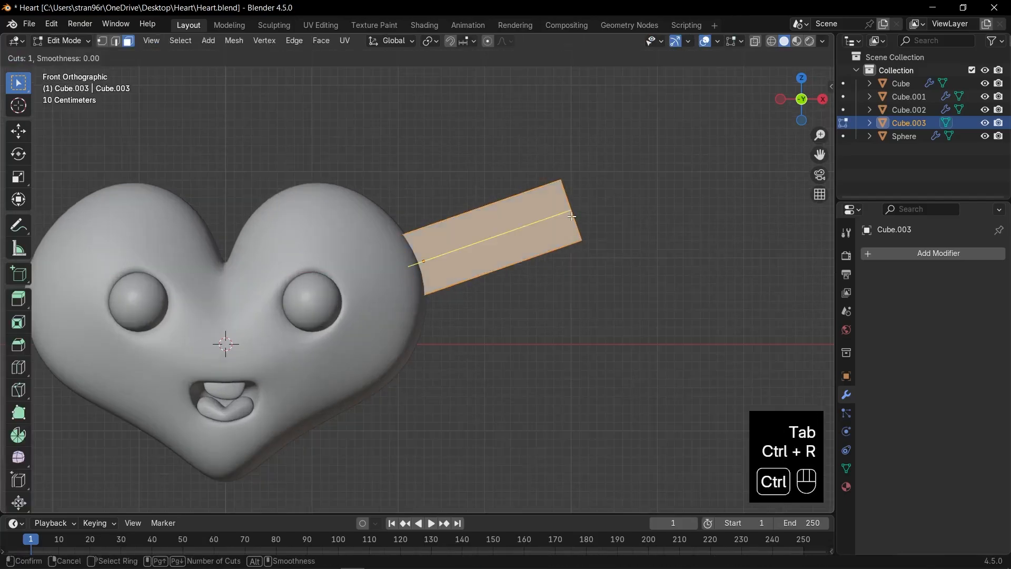
pyautogui.click(572, 216)
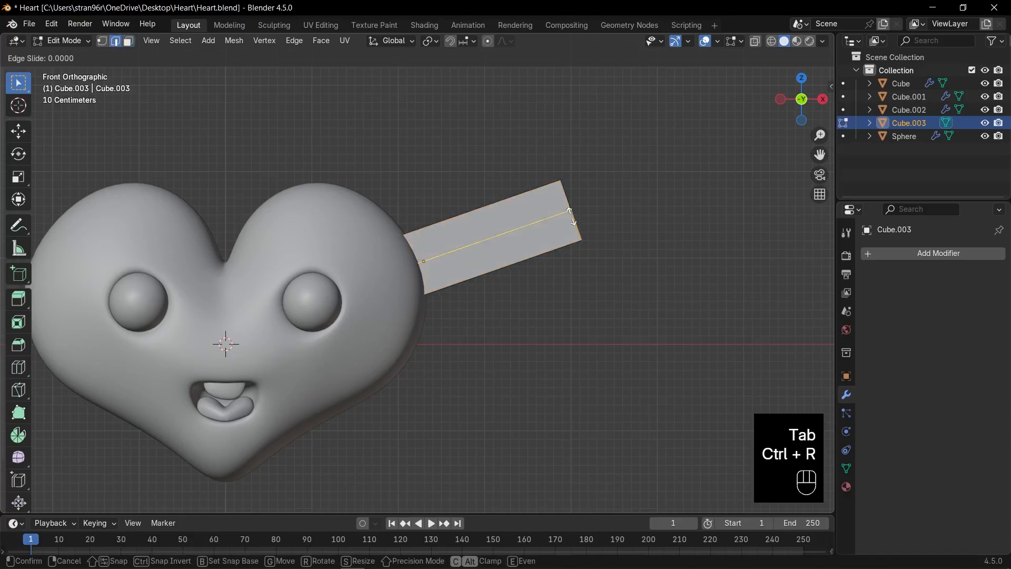
pyautogui.click(568, 217)
pyautogui.hotkey('ctrl', 'r')
pyautogui.click(545, 219)
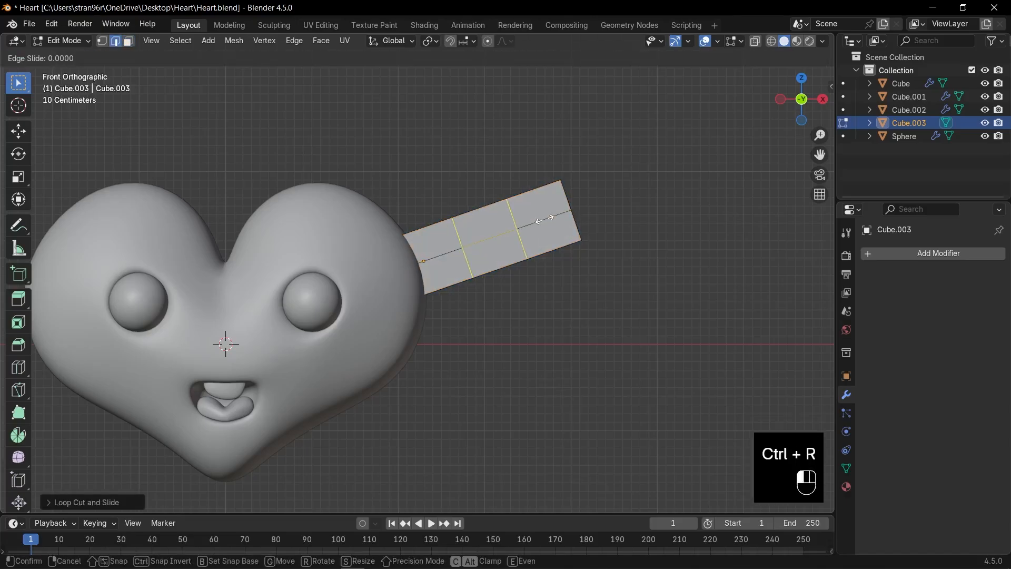
pyautogui.click(528, 227)
# Step: Bevel the inner and middle segments of the front face's centre edge by about 0.09 m with 2 segments
pyautogui.click(499, 234)
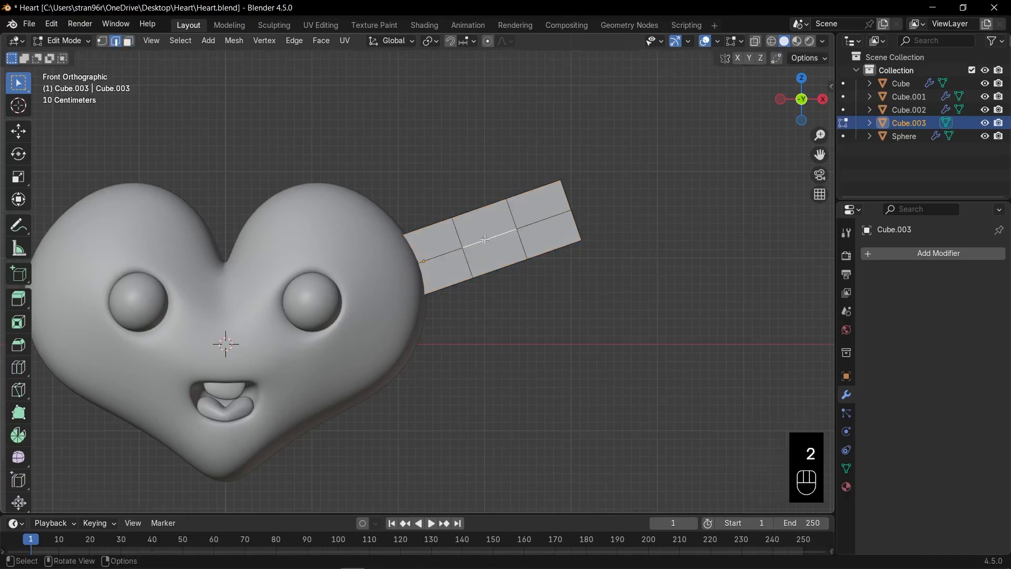
pyautogui.keyDown('shift'); pyautogui.click(440, 255); pyautogui.keyUp('shift')
pyautogui.scroll(2, 624, 291)
pyautogui.hotkey('ctrl', 'b')
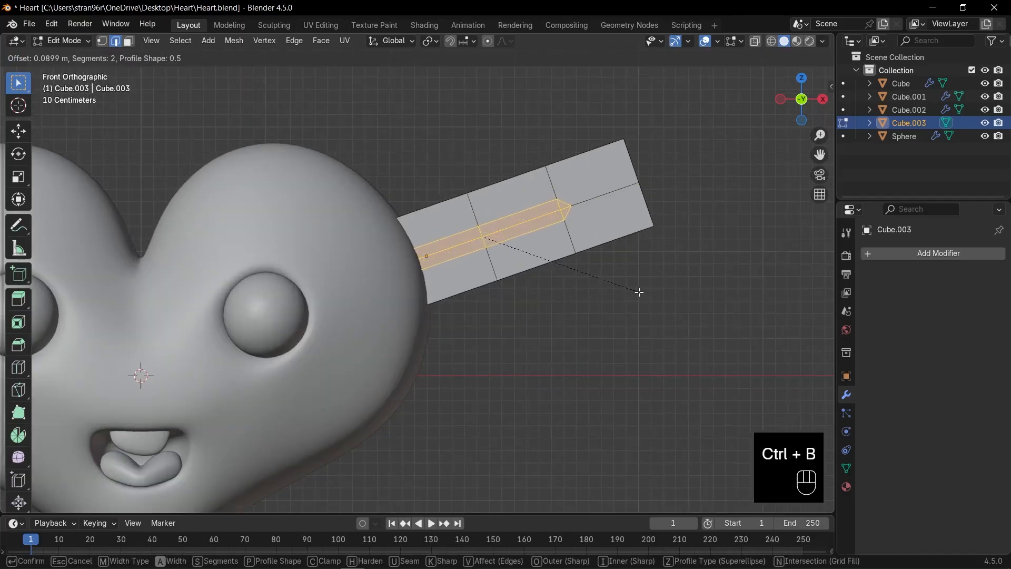
pyautogui.click(639, 292)
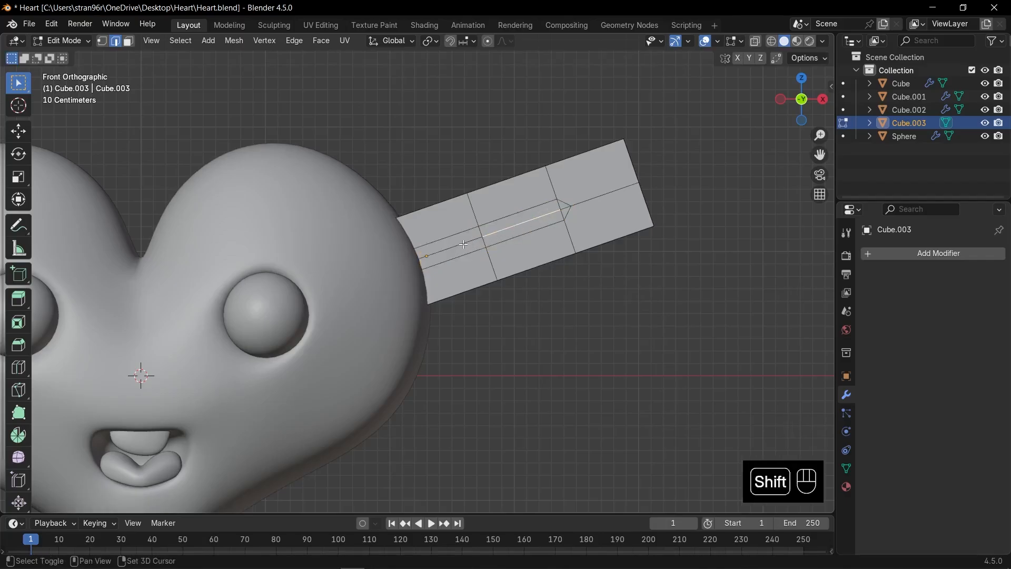
# Step: Push the bevel's centre edges about 0.14 m along positive Y to form a groove in the block's front face
pyautogui.moveTo(557, 267); pyautogui.dragTo(506, 287, button='middle')
pyautogui.press('g')
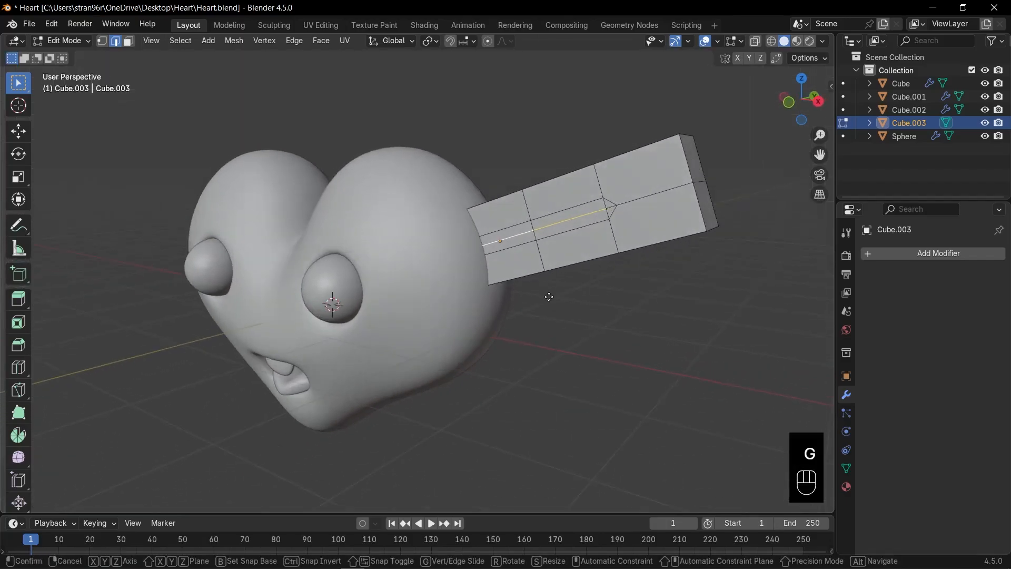
pyautogui.press('y')
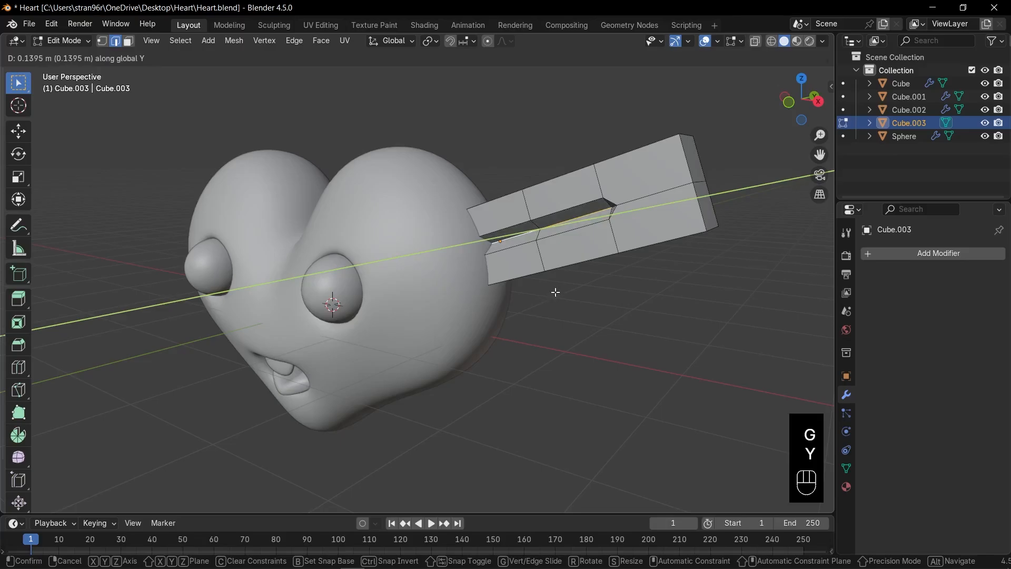
pyautogui.click(556, 291)
# Step: Add a loop cut around the middle of the block's thickness and scale it up by about 1.14
pyautogui.moveTo(633, 269); pyautogui.dragTo(710, 227, button='middle')
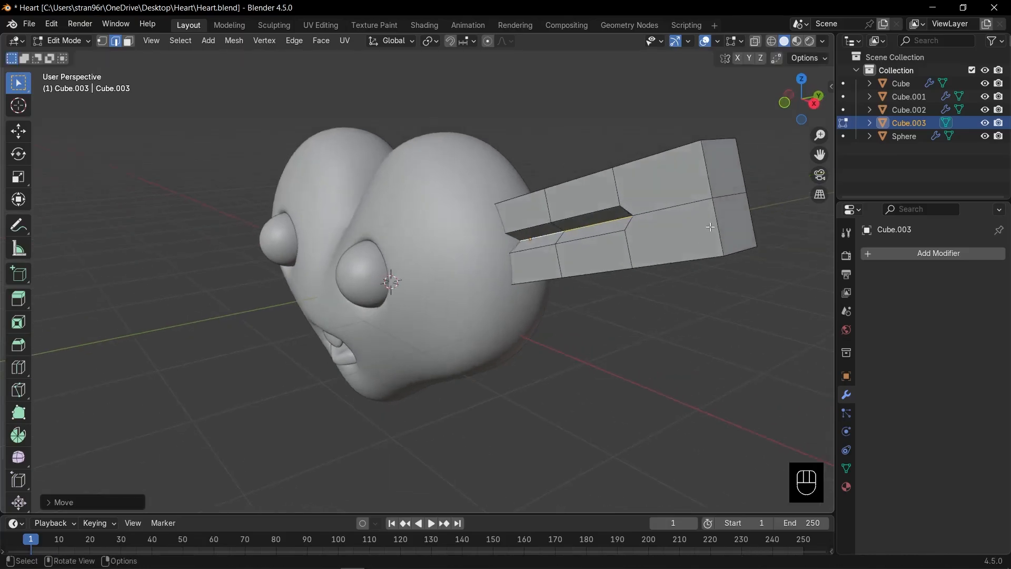
pyautogui.hotkey('ctrl', 'r')
pyautogui.click(731, 202)
pyautogui.click(731, 201)
pyautogui.press('KP_1')
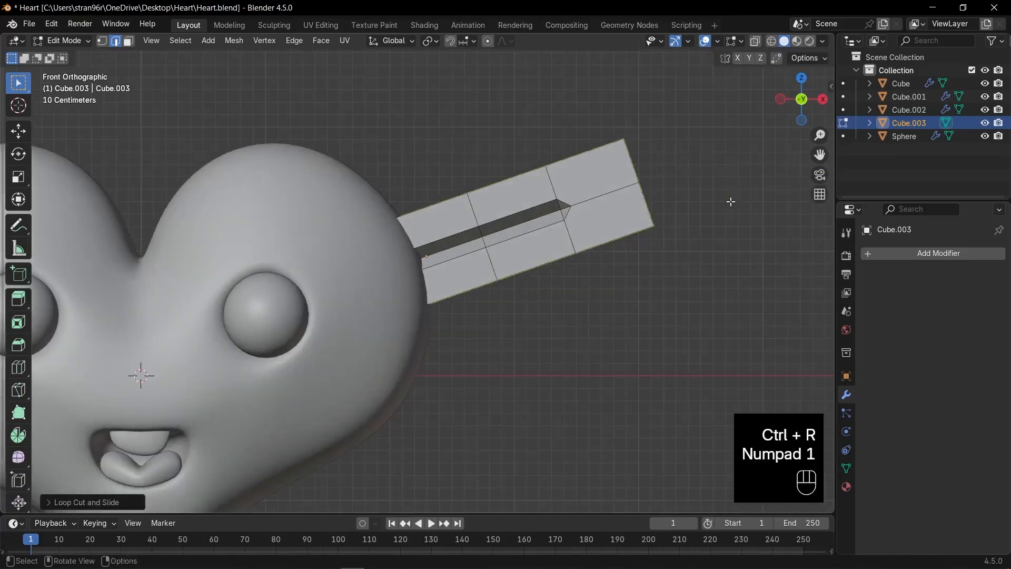
pyautogui.press('s')
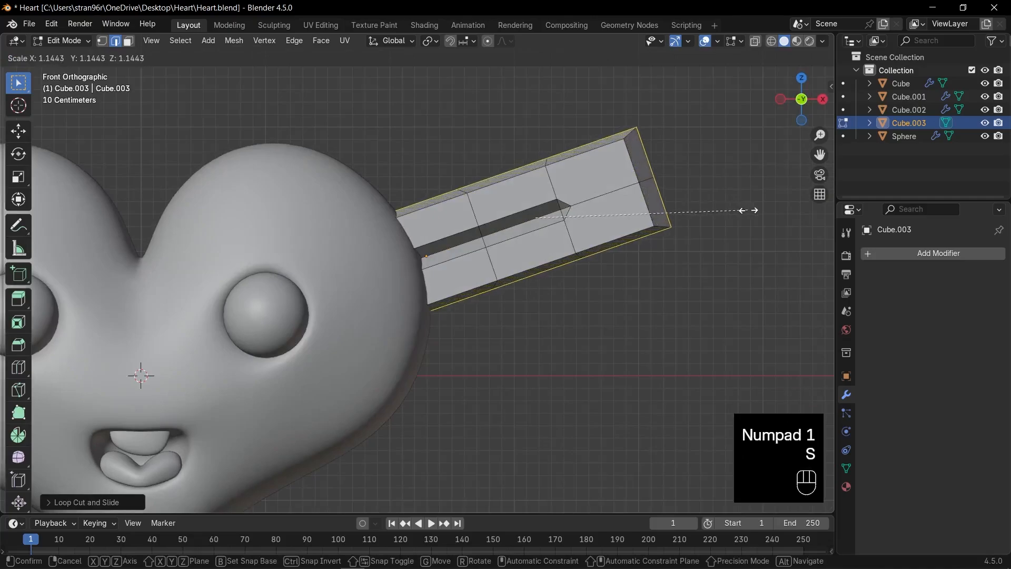
pyautogui.click(743, 210)
# Step: Pull the middle vertices of the block's outer end about 0.26 m outward and up to form an angled tip
pyautogui.press('1')
pyautogui.hotkey('alt', 'z')
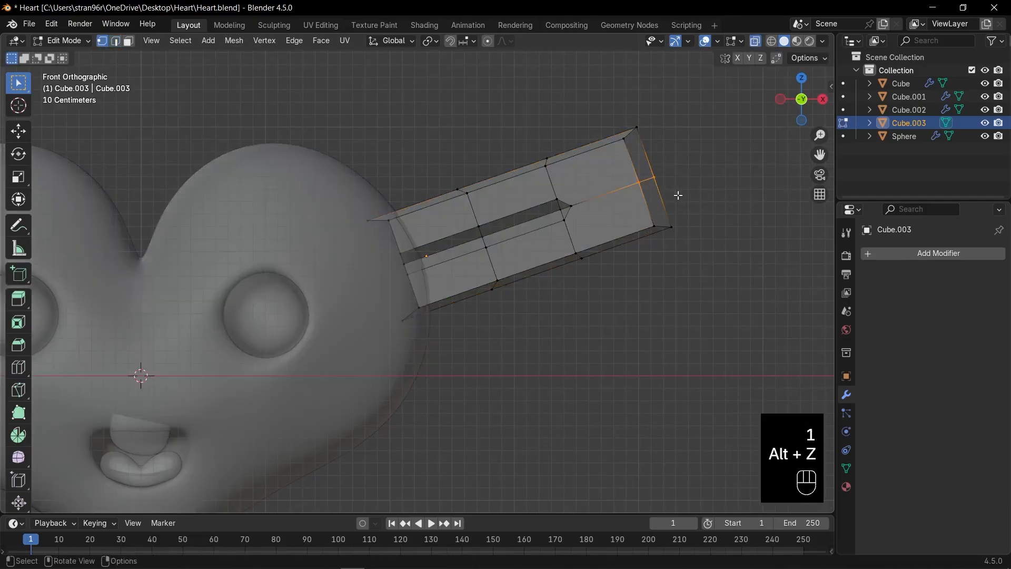
pyautogui.press('g')
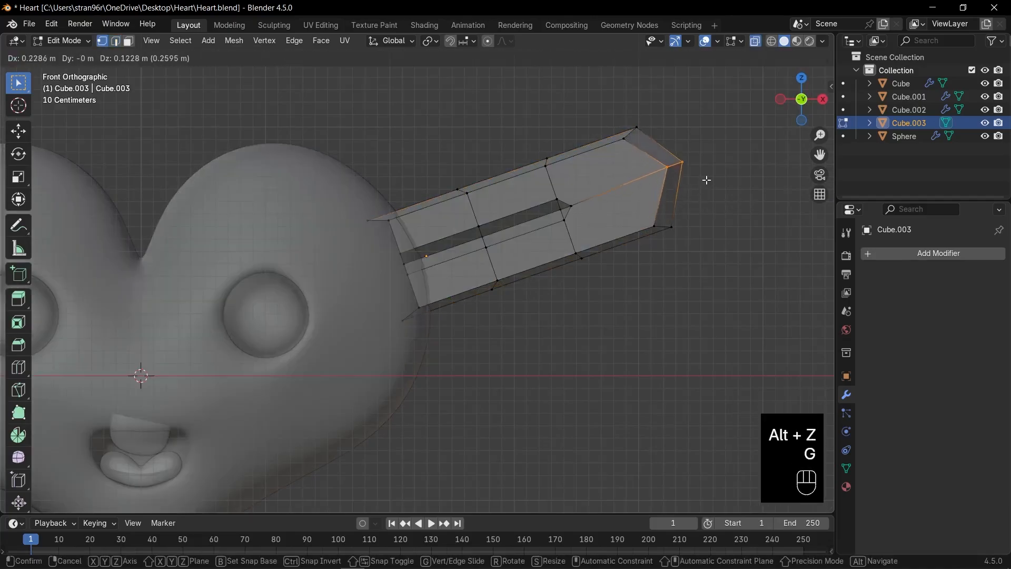
pyautogui.click(706, 179)
# Step: Smooth the grooved block with a Subdivision modifier at viewport level 3
pyautogui.press('Tab')
pyautogui.hotkey('alt', 'z')
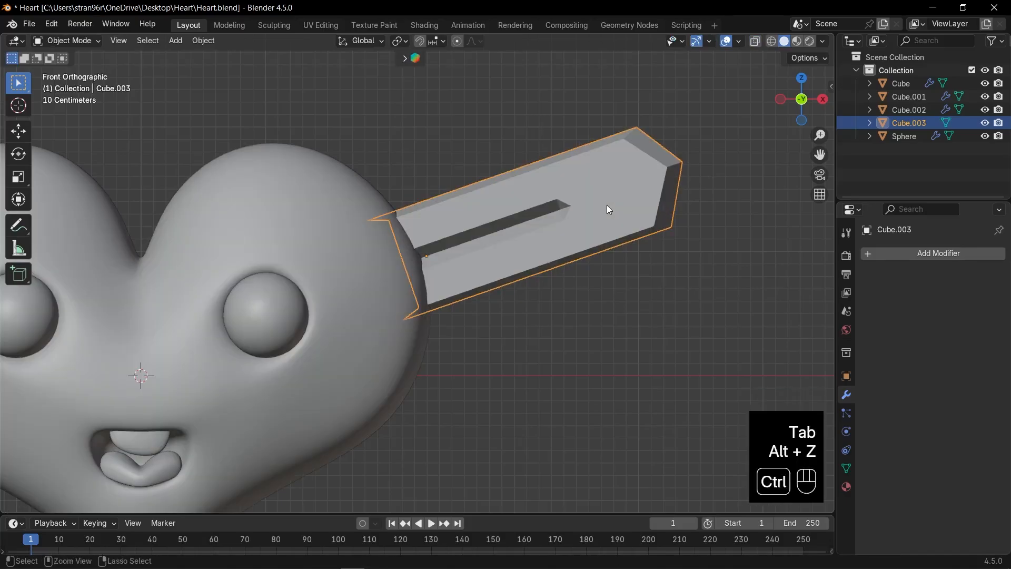
pyautogui.hotkey('ctrl', '3')
pyautogui.scroll(-2, 605, 204)
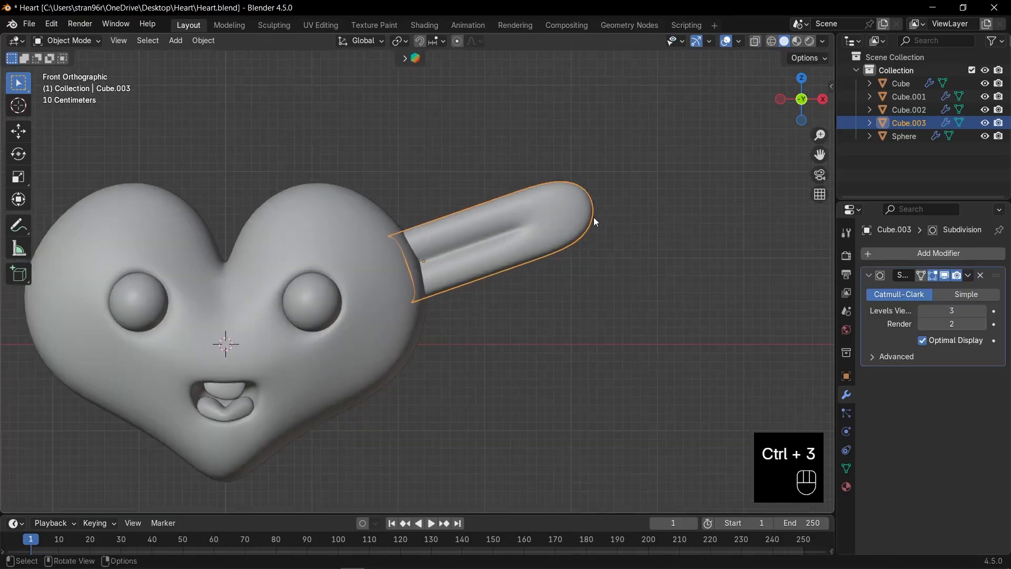
# Step: Raise the upper vertices at the feather's tip and adjust its lower tip corner so the end curves upward
pyautogui.press('Tab')
pyautogui.press('1')
pyautogui.hotkey('alt', 'z')
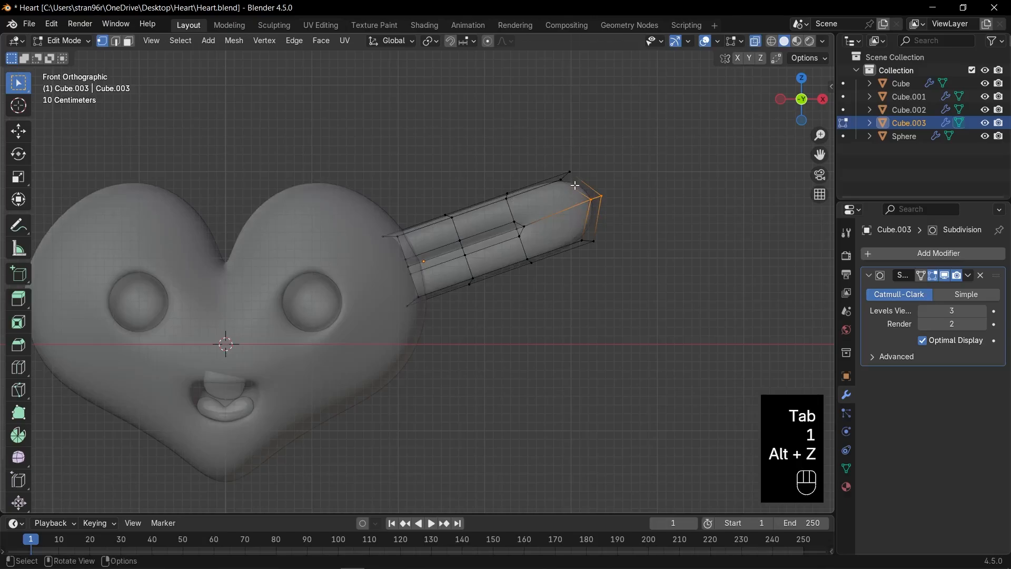
pyautogui.moveTo(605, 206); pyautogui.dragTo(615, 208)
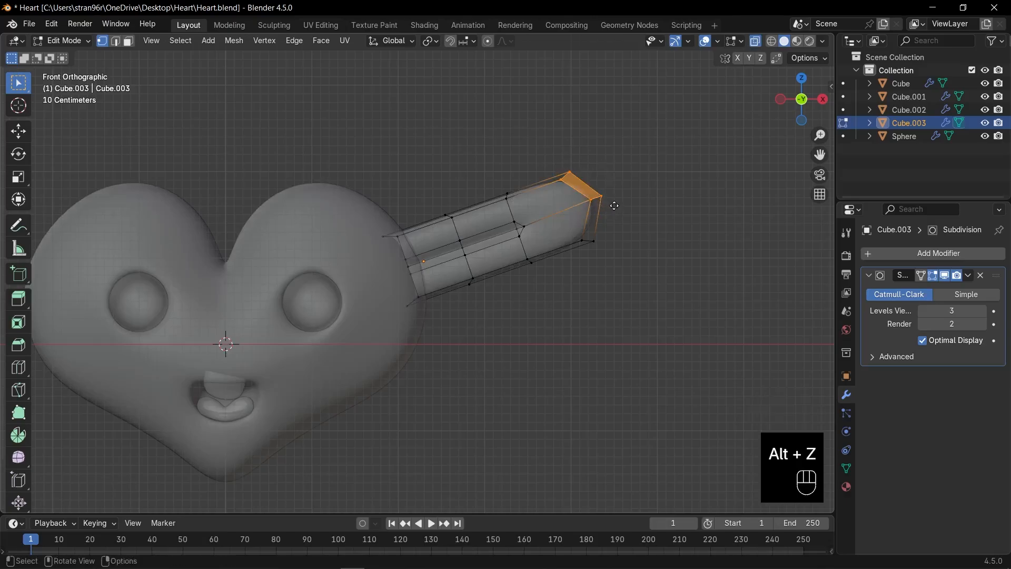
pyautogui.press('g')
pyautogui.click(562, 218)
pyautogui.press('g')
pyautogui.click(611, 251)
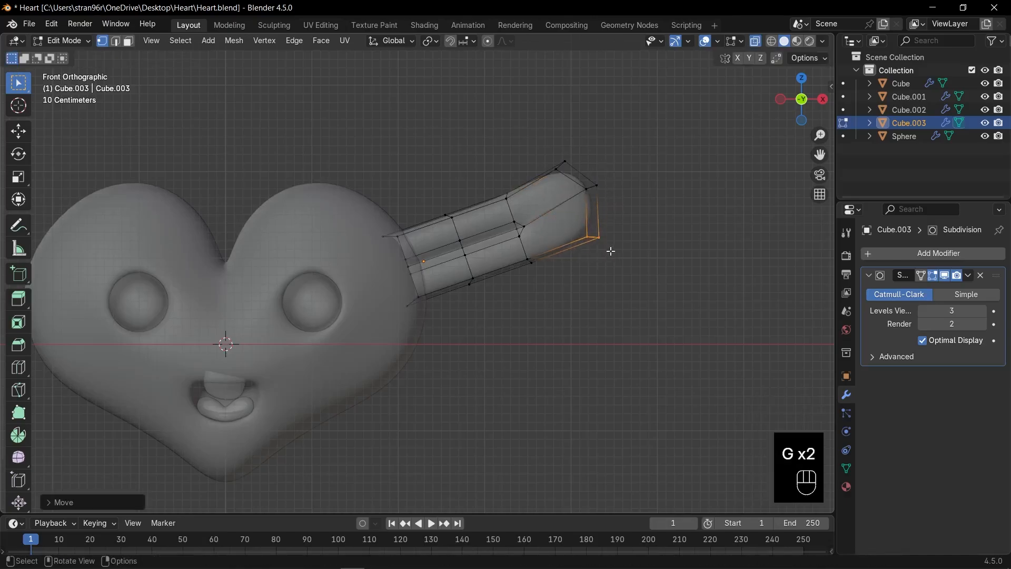
# Step: Lower the feather's outer middle cross-section, and rotate and shift the inner one to bend it into an S-curve
pyautogui.moveTo(472, 159); pyautogui.dragTo(554, 283)
pyautogui.press('g')
pyautogui.click(568, 299)
pyautogui.moveTo(433, 203); pyautogui.dragTo(498, 301)
pyautogui.press('r')
pyautogui.click(522, 323)
pyautogui.press('g')
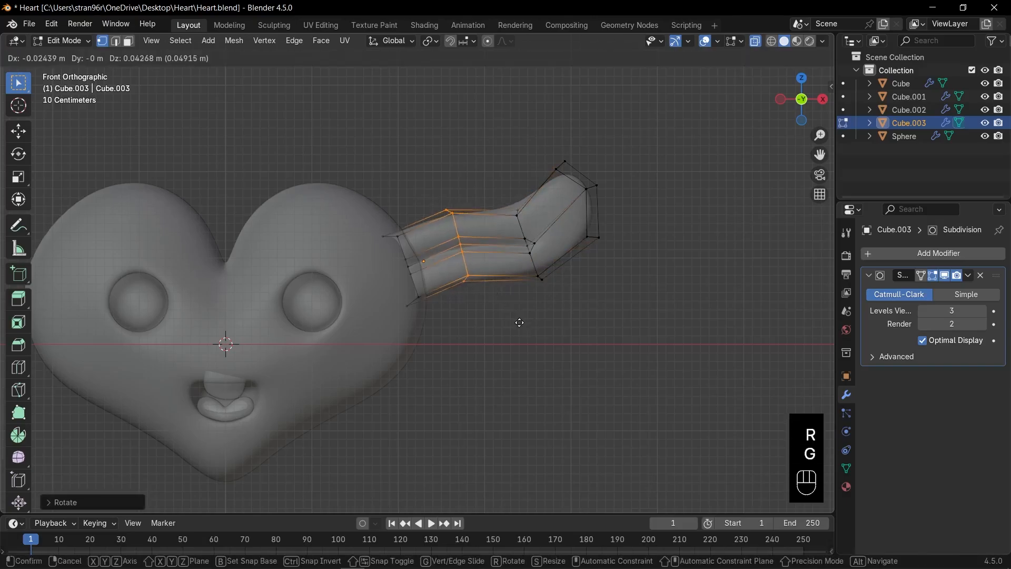
pyautogui.click(508, 319)
pyautogui.press('g')
pyautogui.click(572, 308)
# Step: Rotate, move and scale the feather's tip section to follow the upward curve
pyautogui.moveTo(526, 127); pyautogui.dragTo(622, 254)
pyautogui.press('r')
pyautogui.click(657, 259)
pyautogui.press('g')
pyautogui.click(662, 253)
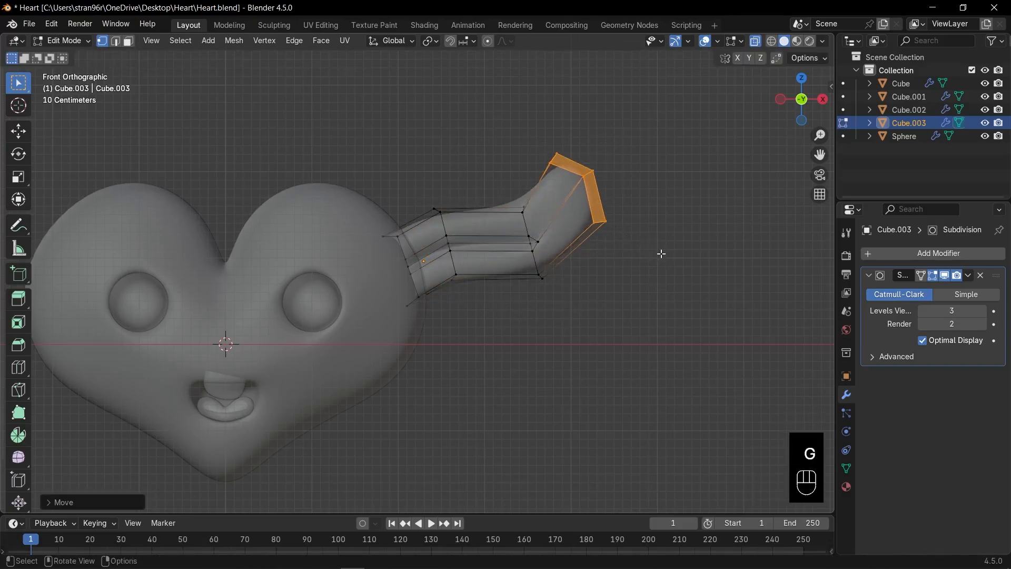
pyautogui.press('s')
# Step: Scale the feather's inner cross-section near the heart and save the file
pyautogui.keyDown('alt'); pyautogui.click(441, 223); pyautogui.keyUp('alt')
pyautogui.press('s')
pyautogui.hotkey('ctrl', 's')
# Step: Resize the whole feather slightly, reposition the vertices around the groove's outer end and save the file
pyautogui.press('s')
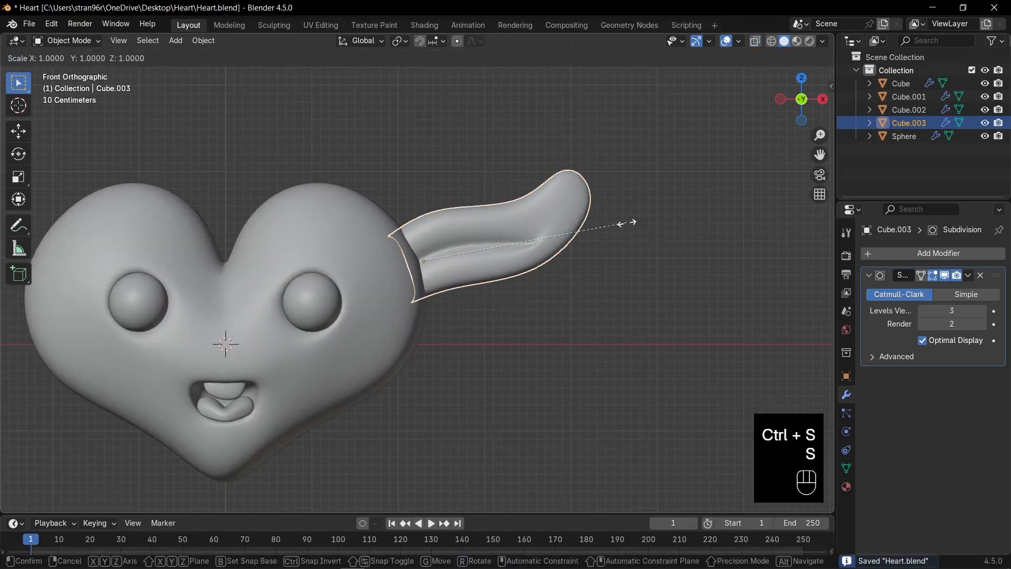
pyautogui.click(593, 230)
pyautogui.scroll(3, 581, 256)
pyautogui.press('Tab')
pyautogui.press('1')
pyautogui.hotkey('alt', 'z')
pyautogui.moveTo(564, 199); pyautogui.dragTo(620, 258)
pyautogui.hotkey('alt', 'z')
pyautogui.press('g')
pyautogui.click(641, 242)
pyautogui.press('Tab')
pyautogui.scroll(-4, 539, 287)
pyautogui.hotkey('ctrl', 's')
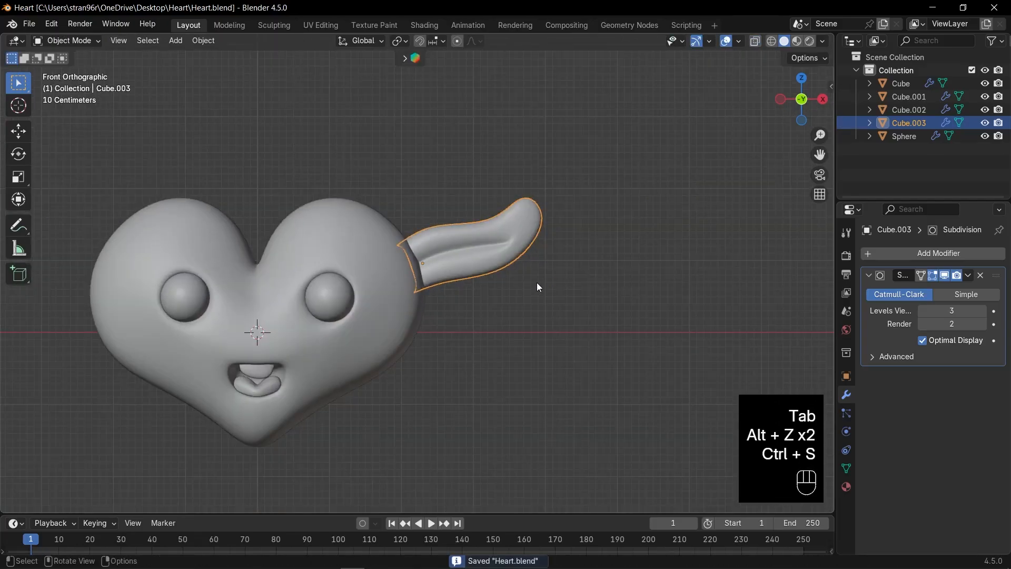
# Step: Duplicate the feather directly below the first one and rotate the copy clockwise so it points more horizontally
pyautogui.hotkey('shift', 'd')
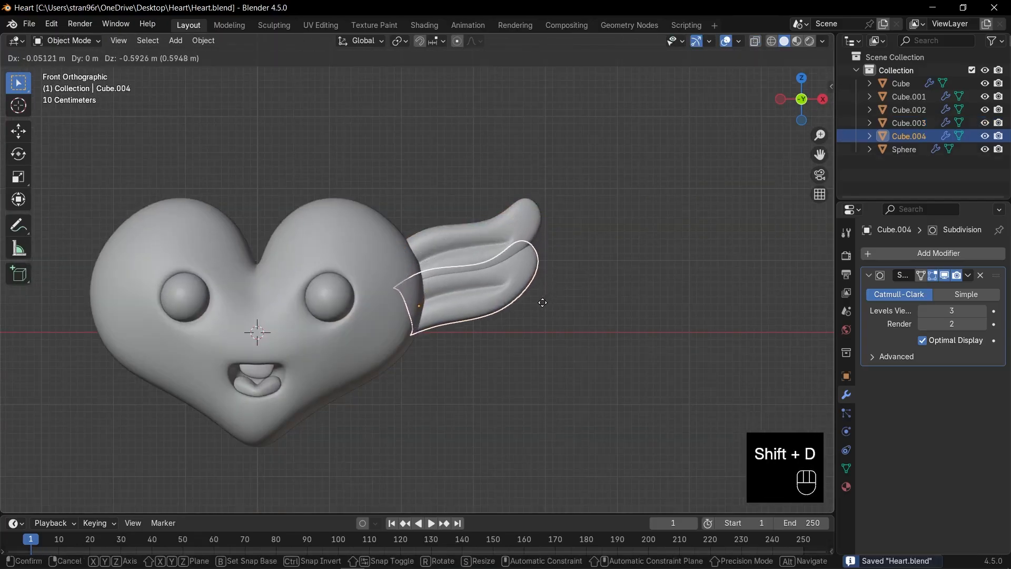
pyautogui.click(543, 298)
pyautogui.press('r')
pyautogui.click(585, 265)
pyautogui.scroll(3, 583, 279)
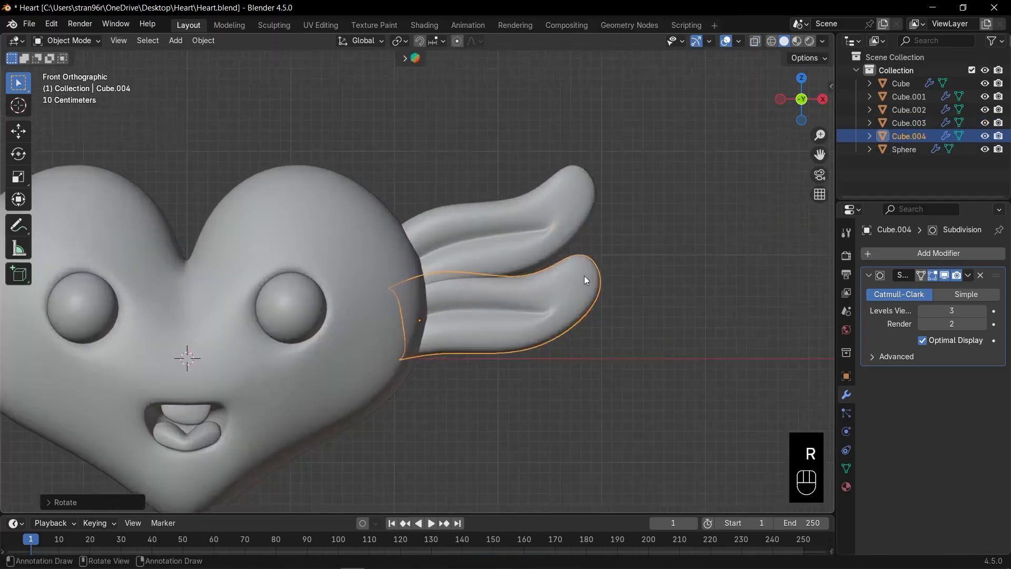
pyautogui.press('g')
pyautogui.click(591, 299)
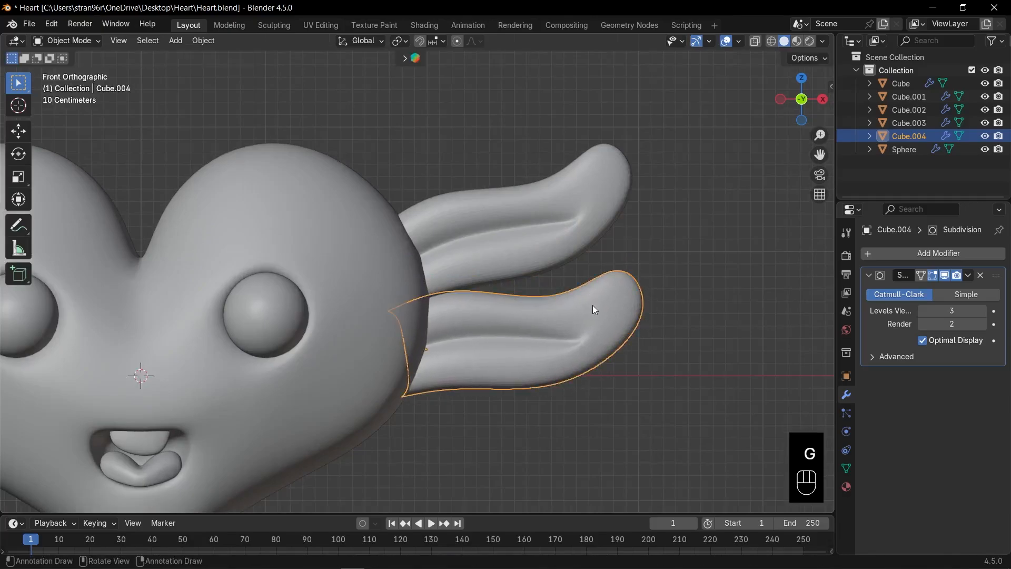
# Step: Move the second feather's outer middle cross-section upward
pyautogui.press('Tab')
pyautogui.hotkey('alt', 'z')
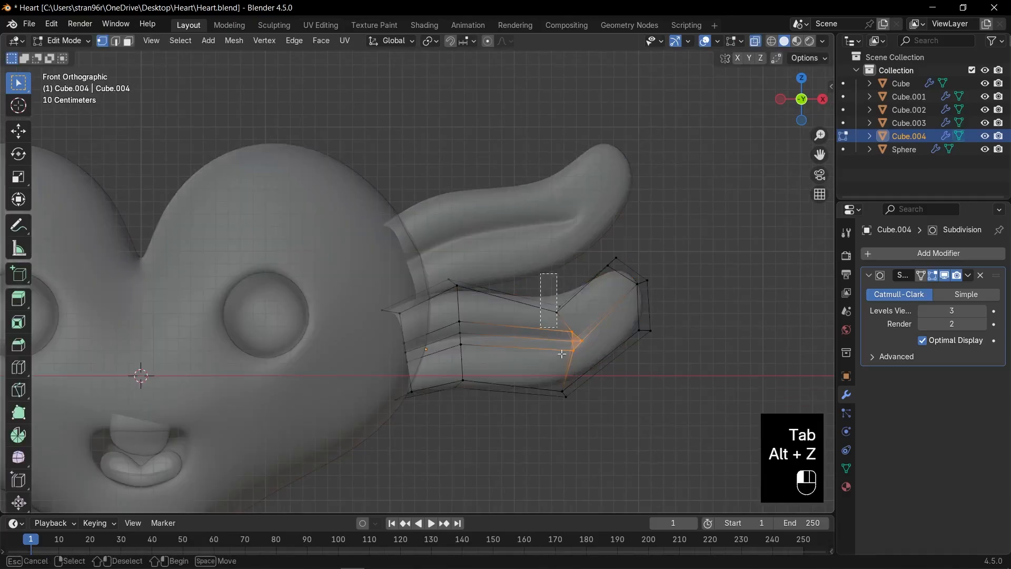
pyautogui.moveTo(591, 415); pyautogui.dragTo(591, 416)
pyautogui.press('g')
pyautogui.click(684, 362)
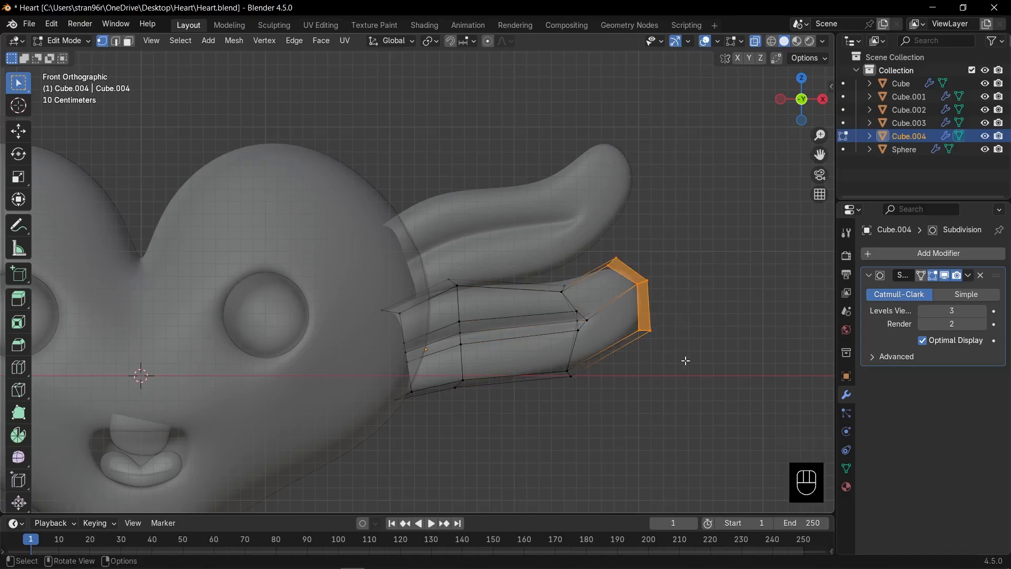
# Step: Rotate the second feather's tip section upward, and rotate and reposition its outer middle cross-section to match
pyautogui.press('r')
pyautogui.click(541, 272)
pyautogui.moveTo(542, 272); pyautogui.dragTo(600, 384)
pyautogui.press('r')
pyautogui.press('g')
pyautogui.click(634, 377)
# Step: Move and widen the second feather's inner middle cross-section, and reposition the outer middle one to smooth the curve
pyautogui.press('g')
pyautogui.press('s')
pyautogui.moveTo(535, 273); pyautogui.dragTo(601, 384)
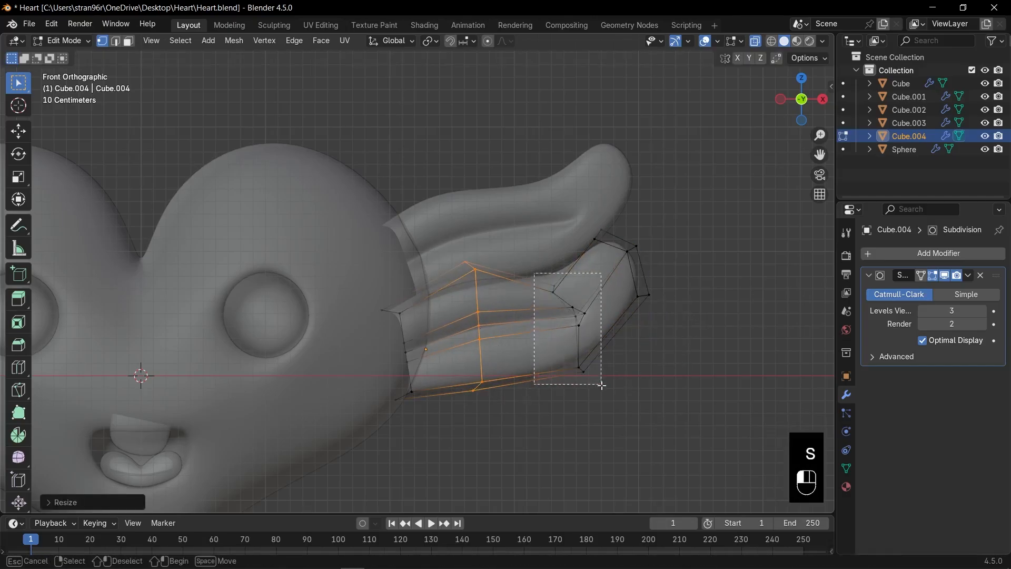
pyautogui.press('g')
pyautogui.press('g')
pyautogui.click(544, 323)
pyautogui.press('Tab')
pyautogui.hotkey('alt', 'z')
# Step: Duplicate the second feather below it as a third one, rotating it downward and scaling it smaller against the heart
pyautogui.hotkey('shift', 'd')
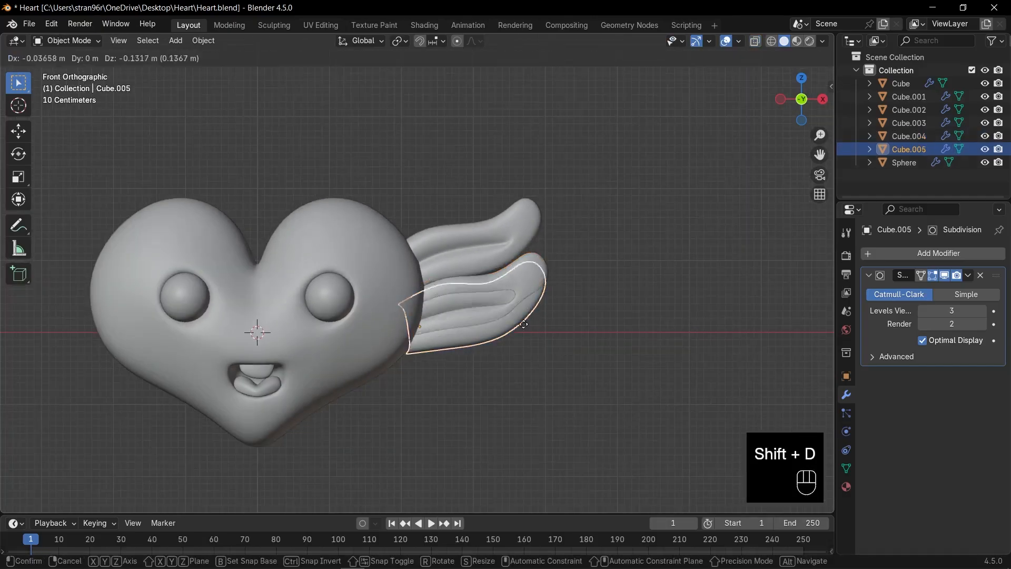
pyautogui.click(548, 342)
pyautogui.press('r')
pyautogui.click(576, 372)
pyautogui.press('s')
pyautogui.press('g')
pyautogui.press('s')
pyautogui.click(526, 421)
# Step: Move and rotate the outer half of the third feather so its tip bends upward
pyautogui.press('Tab')
pyautogui.hotkey('alt', 'z')
pyautogui.moveTo(476, 369); pyautogui.dragTo(580, 470)
pyautogui.press('g')
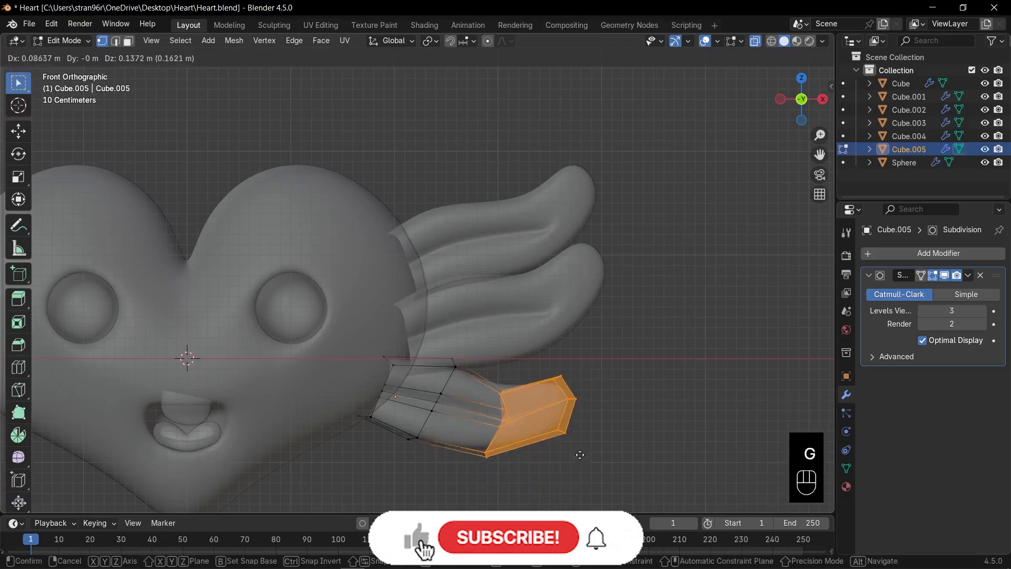
pyautogui.press('r')
pyautogui.click(607, 432)
pyautogui.press('g')
pyautogui.click(601, 426)
# Step: Reposition and scale the third feather's inner middle cross-section
pyautogui.keyDown('alt'); pyautogui.click(448, 379); pyautogui.keyUp('alt')
pyautogui.press('g')
pyautogui.click(463, 400)
pyautogui.press('s')
pyautogui.click(470, 409)
# Step: Enlarge, rotate and reposition the third feather's outer middle cross-section to give it a fuller shape
pyautogui.keyDown('alt'); pyautogui.click(500, 392); pyautogui.keyUp('alt')
pyautogui.press('s')
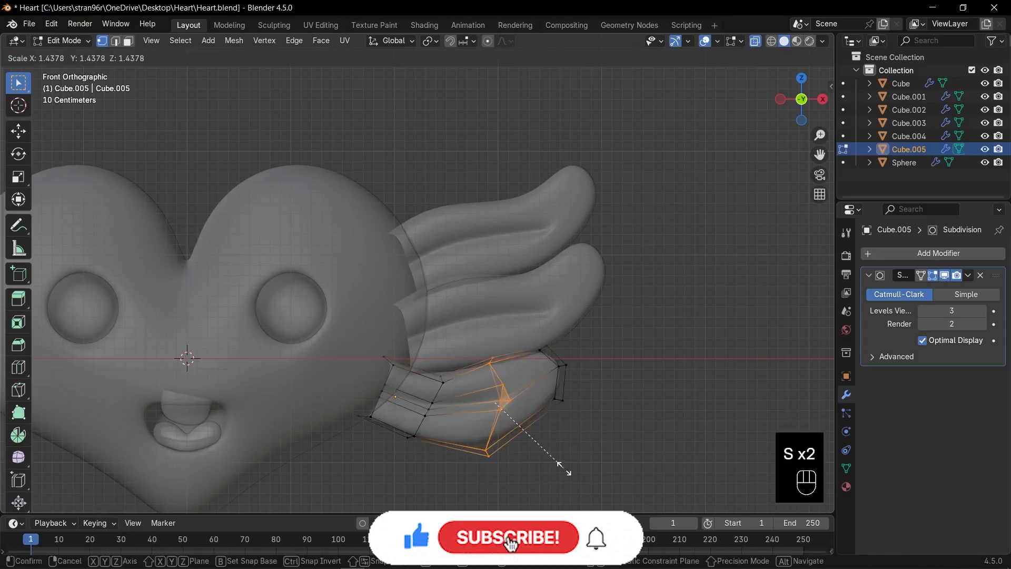
pyautogui.press('r')
pyautogui.press('g')
pyautogui.click(474, 390)
# Step: Scale and rotate the third feather's root end where it meets the heart
pyautogui.keyDown('alt'); pyautogui.click(500, 399); pyautogui.keyUp('alt')
pyautogui.moveTo(340, 327); pyautogui.dragTo(403, 439)
pyautogui.press('s')
pyautogui.press('r')
pyautogui.click(444, 424)
pyautogui.press('Tab')
pyautogui.hotkey('alt', 'z')
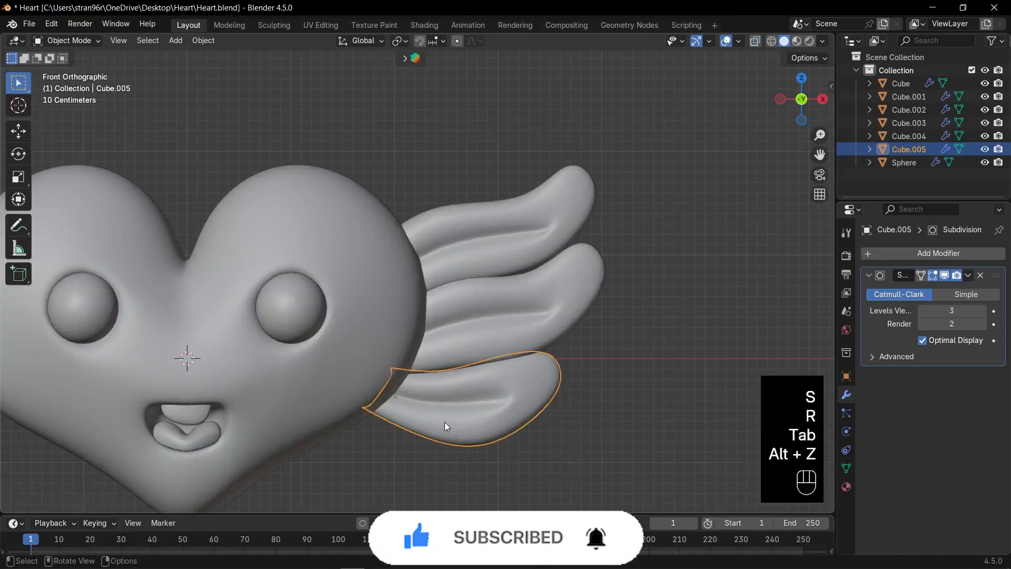
# Step: Scale down the top feather, and move and rotate it to sit higher against the heart
pyautogui.scroll(-3, 443, 411)
pyautogui.click(495, 237)
pyautogui.press('s')
pyautogui.scroll(2, 505, 232)
pyautogui.press('g')
pyautogui.press('r')
# Step: Scale, move and rotate the second feather to fit just below the top one
pyautogui.click(527, 285)
pyautogui.press('g')
pyautogui.press('s')
pyautogui.press('g')
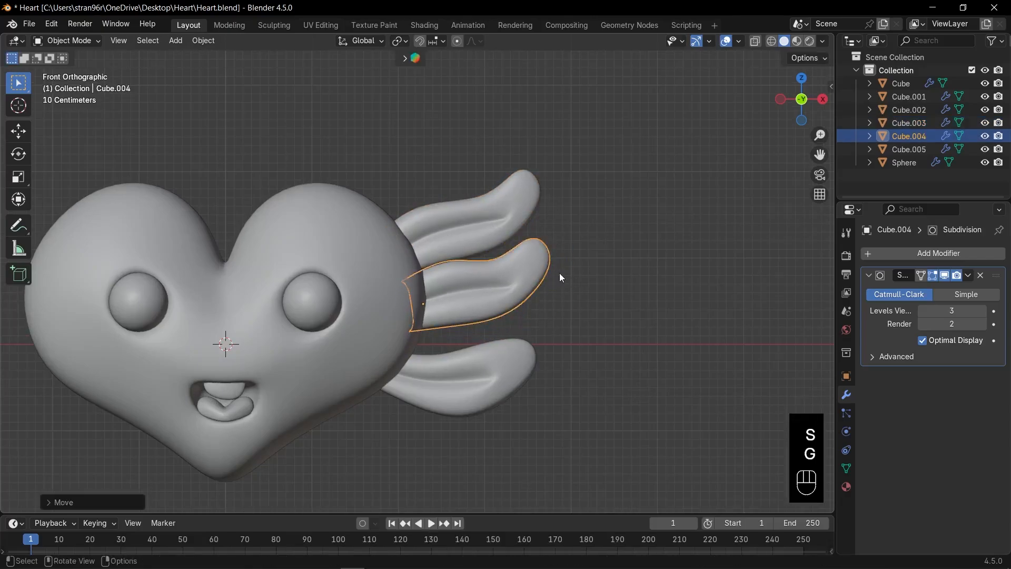
pyautogui.press('r')
pyautogui.click(531, 278)
# Step: Scale and reposition the second feather's outer middle cross-section
pyautogui.press('Tab')
pyautogui.hotkey('alt', 'z')
pyautogui.moveTo(485, 253); pyautogui.dragTo(540, 339)
pyautogui.press('s')
pyautogui.press('g')
pyautogui.click(546, 309)
pyautogui.press('Tab')
pyautogui.hotkey('alt', 'z')
# Step: Move the third feather up beneath the second one, and rotate and scale it to match the wing
pyautogui.click(519, 376)
pyautogui.press('g')
pyautogui.press('r')
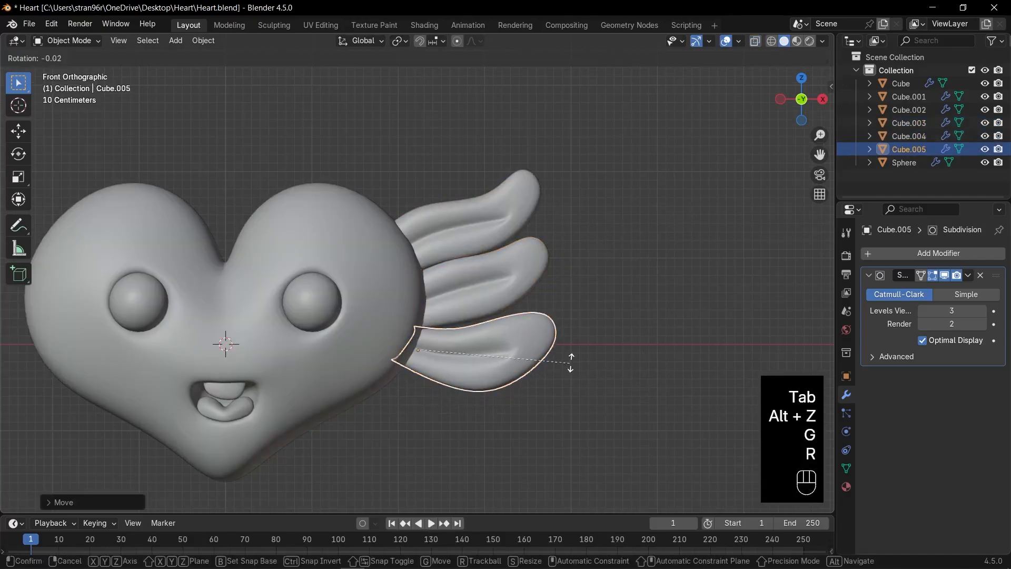
pyautogui.press('g')
pyautogui.press('s')
pyautogui.click(570, 348)
# Step: Duplicate the third feather below it as a fourth one, rotating and scaling the copy along the heart's lower edge
pyautogui.hotkey('shift', 'd')
pyautogui.press('r')
pyautogui.press('g')
pyautogui.press('s')
pyautogui.press('r')
pyautogui.click(519, 358)
pyautogui.press('r')
pyautogui.click(493, 397)
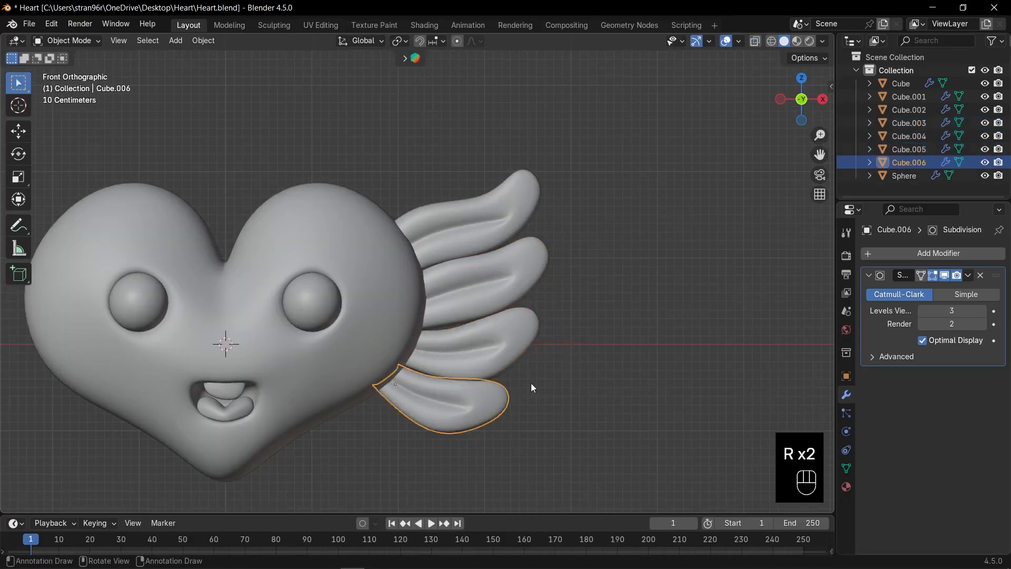
# Step: Fine-tune the fourth feather's rotation and scale it down slightly
pyautogui.press('r')
pyautogui.press('s')
pyautogui.press('s')
pyautogui.click(528, 405)
# Step: Select all four feathers together, then scale and reposition them as a group
pyautogui.keyDown('shift'); pyautogui.click(498, 347); pyautogui.keyUp('shift')
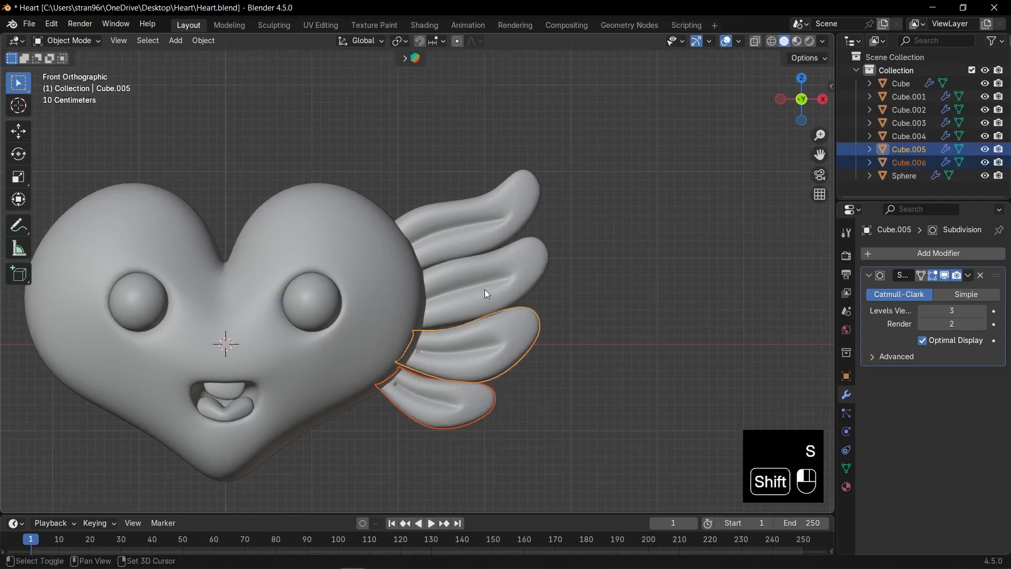
pyautogui.keyDown('shift'); pyautogui.click(485, 292); pyautogui.keyUp('shift')
pyautogui.keyDown('shift'); pyautogui.click(477, 232); pyautogui.keyUp('shift')
pyautogui.press('s')
pyautogui.click(563, 238)
pyautogui.press('g')
# Step: Duplicate the fourth feather below it as a fifth one, rotating, moving and scaling the copy along the heart's lower edge
pyautogui.click(463, 392)
pyautogui.hotkey('shift', 'd')
pyautogui.click(456, 414)
pyautogui.scroll(2, 456, 414)
pyautogui.keyDown('shift'); pyautogui.moveTo(456, 414); pyautogui.dragTo(467, 356, button='middle'); pyautogui.keyUp('shift')
pyautogui.press('r')
pyautogui.press('g')
pyautogui.press('s')
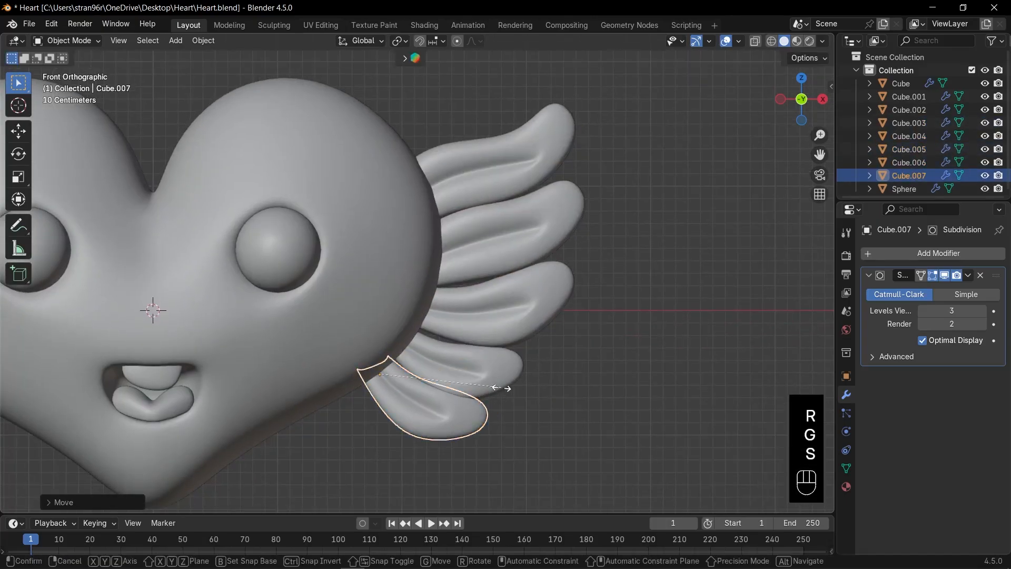
pyautogui.press('r')
pyautogui.press('s')
# Step: Reshape the fifth feather by scaling the vertices of its middle and tip sections
pyautogui.press('Tab')
pyautogui.hotkey('alt', 'z')
pyautogui.press('s')
pyautogui.hotkey('ctrl', 'z')
pyautogui.press('s')
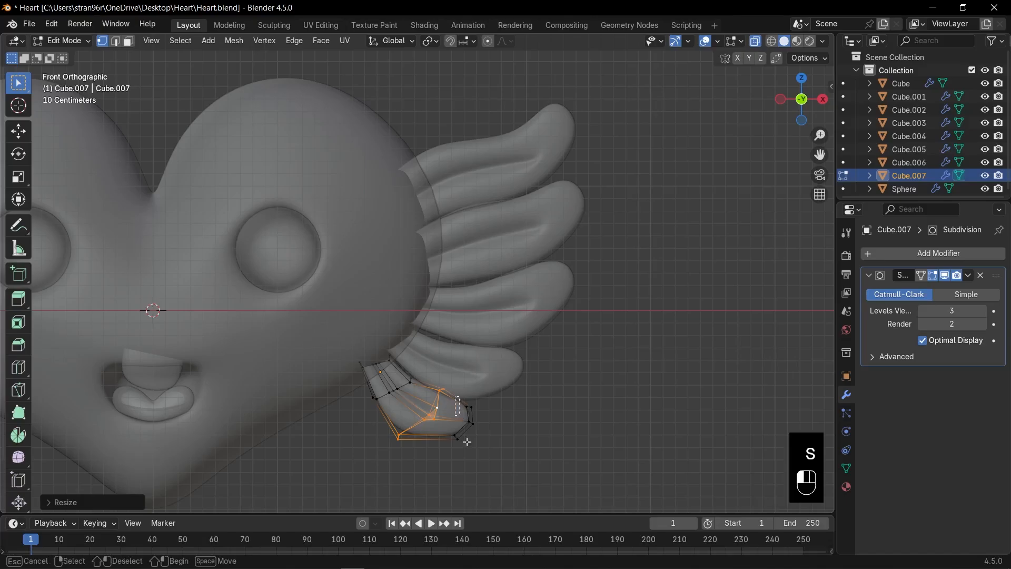
pyautogui.click(520, 445)
pyautogui.press('Tab')
pyautogui.hotkey('alt', 'z')
# Step: Duplicate the fifth feather below it as a sixth one and rotate the copy to follow the heart's edge
pyautogui.hotkey('shift', 'd')
pyautogui.click(449, 424)
pyautogui.press('r')
# Step: Shorten and slim the sixth feather by scaling and moving its edge loops and tip vertices
pyautogui.press('Tab')
pyautogui.hotkey('alt', 'z')
pyautogui.press('s')
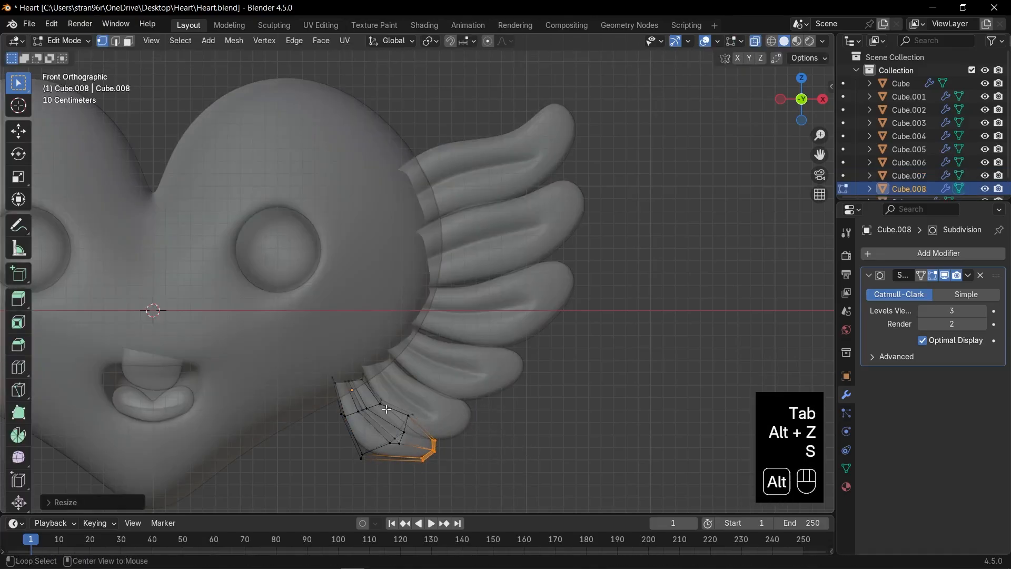
pyautogui.keyDown('alt'); pyautogui.click(370, 408); pyautogui.keyUp('alt')
pyautogui.press('s')
pyautogui.keyDown('alt'); pyautogui.click(387, 446); pyautogui.keyUp('alt')
pyautogui.press('g')
pyautogui.keyDown('alt'); pyautogui.click(428, 456); pyautogui.keyUp('alt')
pyautogui.press('g')
pyautogui.click(446, 464)
pyautogui.press('Tab')
pyautogui.hotkey('alt', 'z')
# Step: Scale down the whole sixth feather and adjust its position and rotation at the bottom of the wing
pyautogui.press('s')
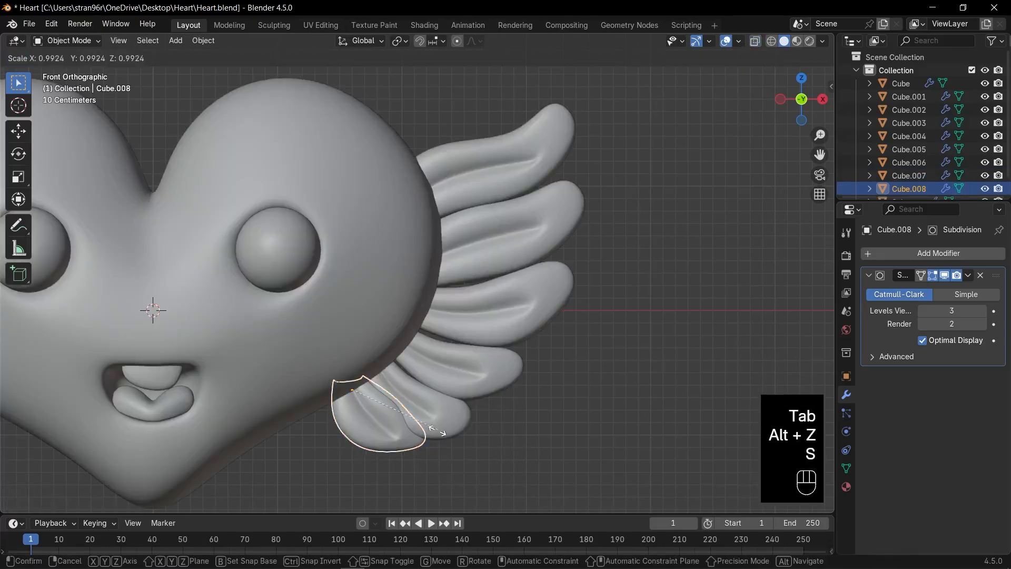
pyautogui.press('g')
pyautogui.press('r')
pyautogui.click(428, 448)
pyautogui.press('g')
pyautogui.press('s')
pyautogui.scroll(-4, 526, 337)
pyautogui.scroll(3, 529, 337)
pyautogui.click(522, 303)
pyautogui.hotkey('ctrl', 's')
pyautogui.hotkey('shift', 's')
pyautogui.click(494, 295)
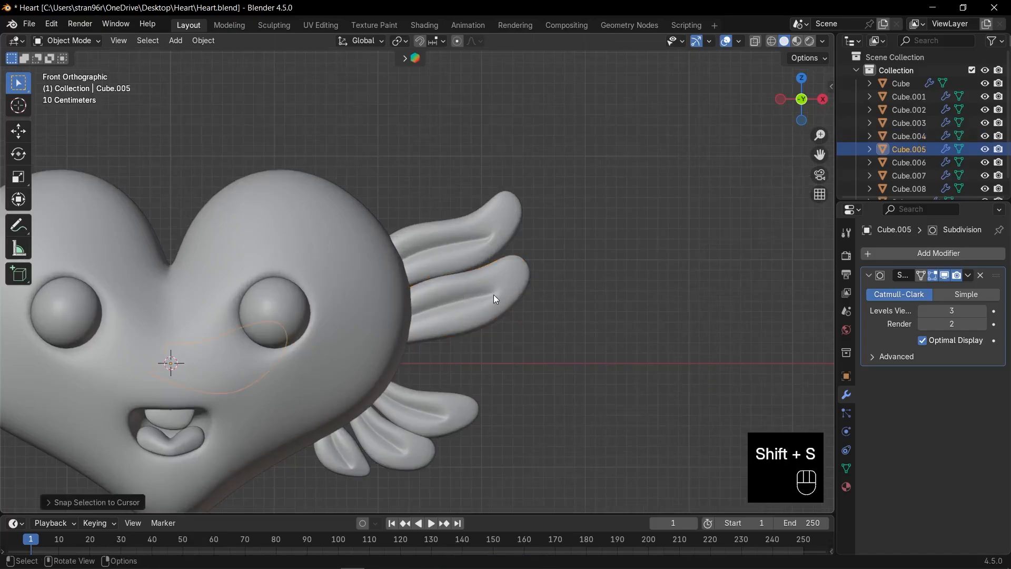
pyautogui.hotkey('ctrl', 'z')
# Step: Save the file and duplicate the third feather as a smaller inner feather, rotated and moved along Y in front of the top two
pyautogui.hotkey('ctrl', 's')
pyautogui.hotkey('shift', 'd')
pyautogui.press('r')
pyautogui.click(515, 262)
pyautogui.moveTo(515, 262); pyautogui.dragTo(463, 287, button='middle')
pyautogui.press('g')
pyautogui.press('y')
pyautogui.click(523, 303)
pyautogui.press('KP_1')
pyautogui.press('s')
pyautogui.click(557, 264)
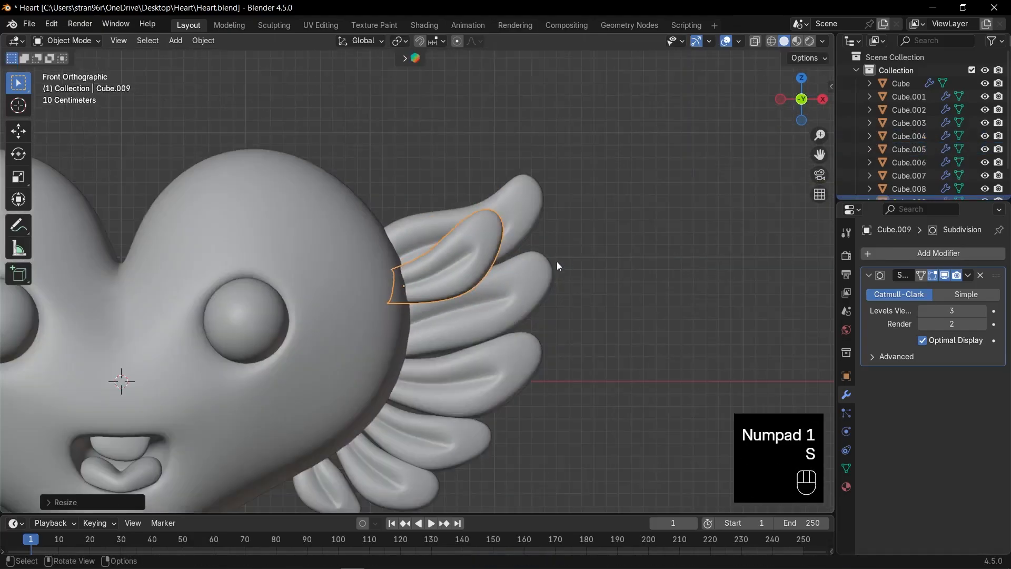
# Step: Adjust the inner feather's position and rotation, and move its tip vertices to reshape the end
pyautogui.scroll(1, 558, 264)
pyautogui.press('g')
pyautogui.press('r')
pyautogui.press('Tab')
pyautogui.hotkey('alt', 'z')
pyautogui.moveTo(463, 141); pyautogui.dragTo(540, 216)
pyautogui.press('g')
pyautogui.click(548, 228)
pyautogui.press('Tab')
pyautogui.hotkey('alt', 'z')
# Step: Duplicate the inner feather below it as a second inner one, scaling, rotating and moving the copy to fit
pyautogui.hotkey('shift', 'd')
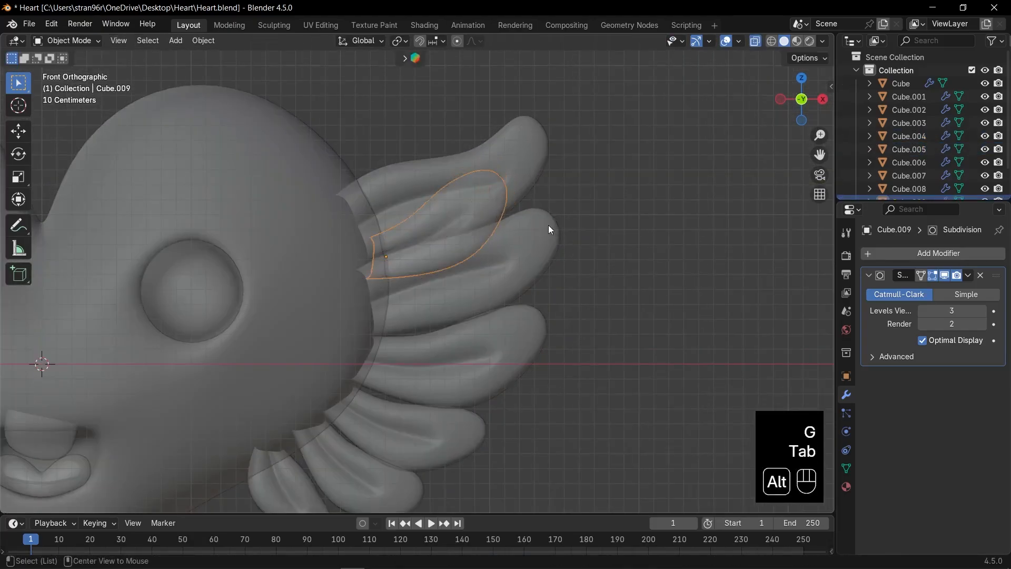
pyautogui.click(562, 255)
pyautogui.press('s')
pyautogui.press('r')
pyautogui.press('g')
pyautogui.press('r')
pyautogui.press('s')
pyautogui.click(553, 264)
# Step: Duplicate the second inner feather as a third one over the wing's third outer feather, rotating, moving and scaling it
pyautogui.hotkey('shift', 'd')
pyautogui.press('r')
pyautogui.press('g')
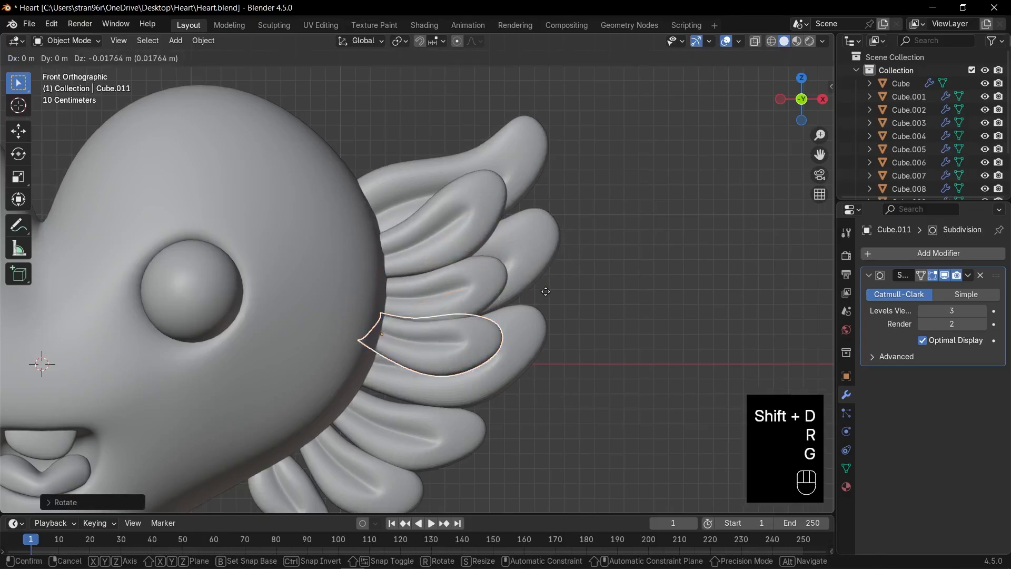
pyautogui.click(542, 294)
pyautogui.press('r')
pyautogui.press('s')
pyautogui.click(514, 305)
pyautogui.keyDown('shift'); pyautogui.moveTo(515, 305); pyautogui.dragTo(541, 256, button='middle'); pyautogui.keyUp('shift')
# Step: Duplicate the third inner feather below it as a smaller fourth one, rotated and moved along the heart's edge
pyautogui.hotkey('shift', 'd')
pyautogui.press('r')
pyautogui.click(523, 322)
pyautogui.press('g')
pyautogui.press('s')
pyautogui.press('g')
pyautogui.click(506, 334)
# Step: Duplicate the fourth inner feather as a fifth one, rotating it downward and scaling it to fit the wing
pyautogui.hotkey('shift', 'd')
pyautogui.press('r')
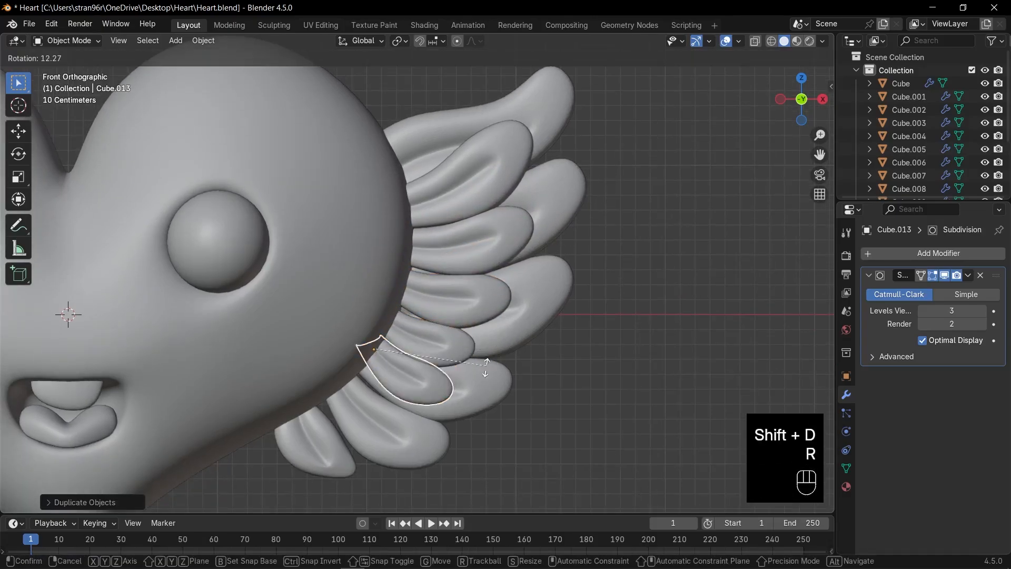
pyautogui.click(486, 363)
pyautogui.press('s')
pyautogui.click(523, 363)
# Step: Duplicate the fifth inner feather as a smaller, rotated sixth one at the bottom of the inner layer, and save the file
pyautogui.hotkey('shift', 'd')
pyautogui.press('r')
pyautogui.click(461, 403)
pyautogui.press('s')
pyautogui.click(445, 398)
pyautogui.scroll(-4, 537, 316)
pyautogui.hotkey('ctrl', 's')
# Step: Select all wing feathers with the eye as active object, copy the eye's modifiers to them, and save the file
pyautogui.moveTo(415, 158); pyautogui.dragTo(582, 415)
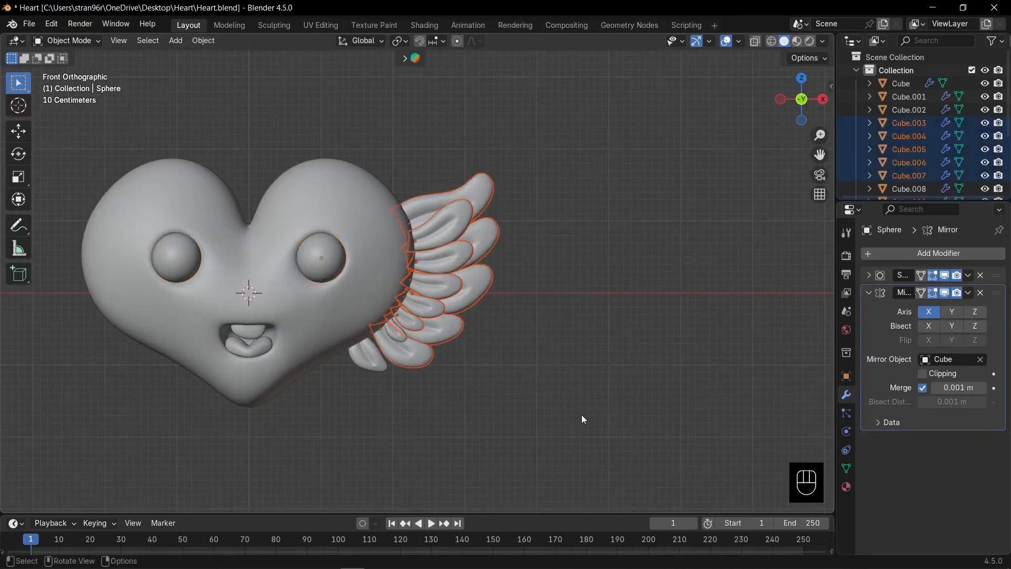
pyautogui.keyDown('shift'); pyautogui.moveTo(511, 318); pyautogui.dragTo(399, 368); pyautogui.keyUp('shift')
pyautogui.keyDown('shift'); pyautogui.click(328, 260); pyautogui.keyUp('shift')
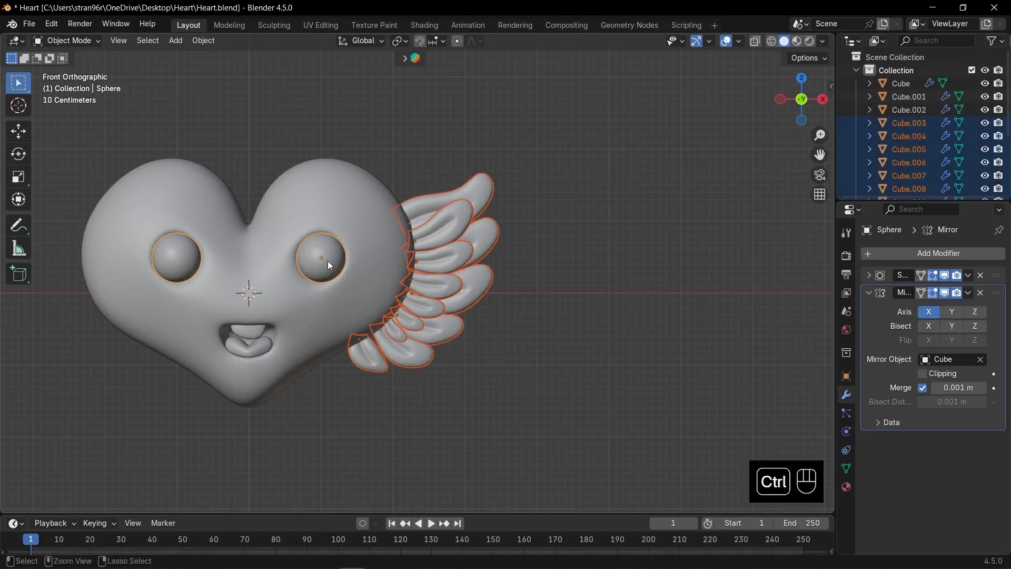
pyautogui.hotkey('ctrl', 'l')
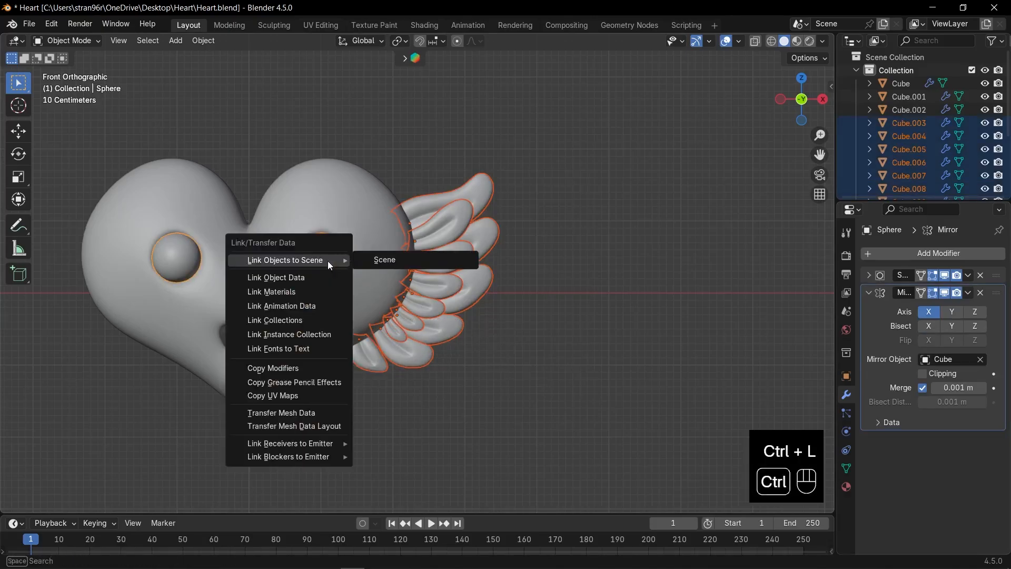
pyautogui.click(301, 368)
pyautogui.click(497, 358)
pyautogui.hotkey('ctrl', 's')
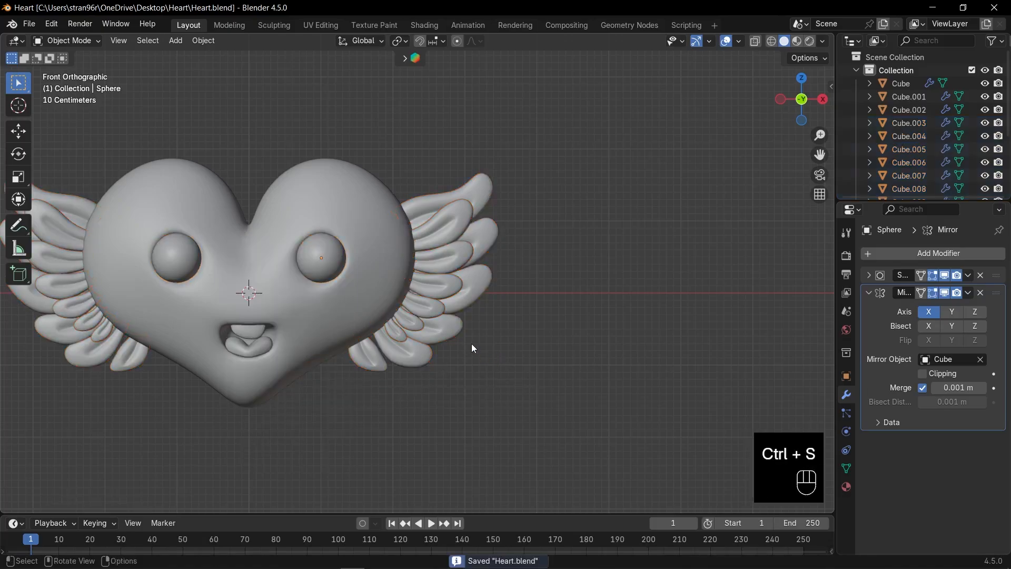
# Step: Apply the Mirror modifier on the heart body
pyautogui.scroll(-2, 471, 343)
pyautogui.keyDown('shift'); pyautogui.moveTo(391, 327); pyautogui.dragTo(475, 333, button='middle'); pyautogui.keyUp('shift')
pyautogui.scroll(2, 439, 347)
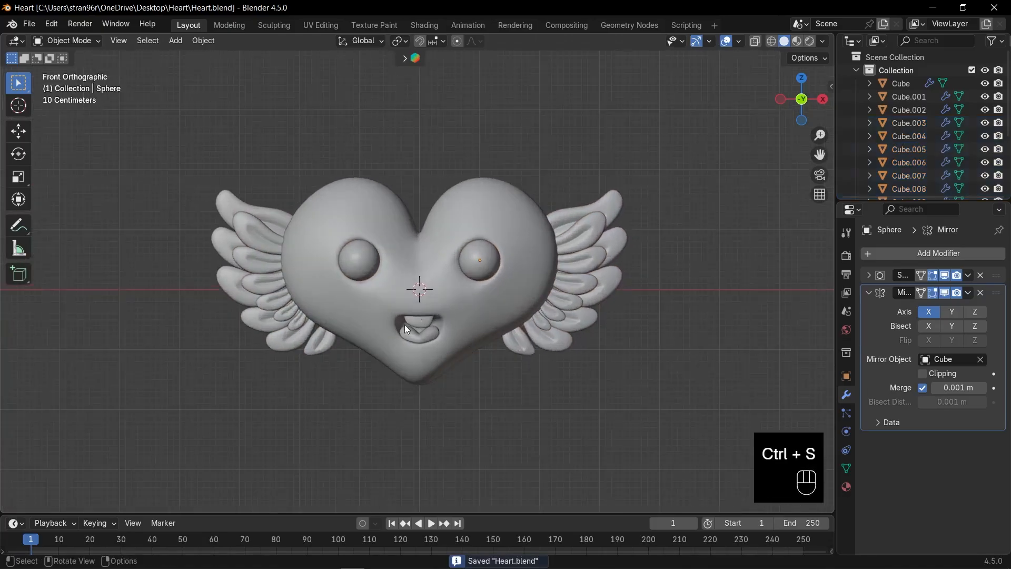
pyautogui.scroll(3, 405, 324)
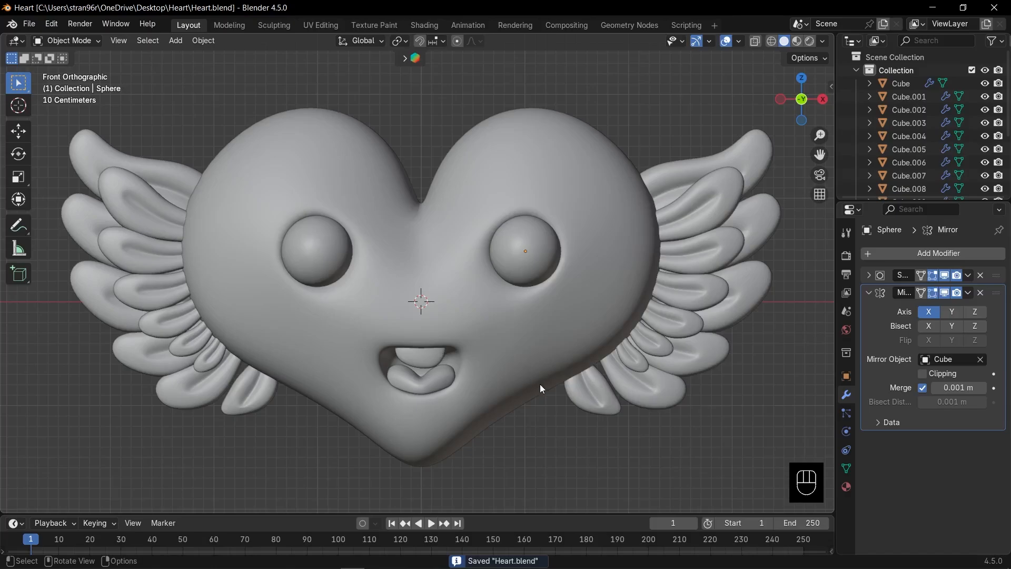
pyautogui.scroll(2, 435, 387)
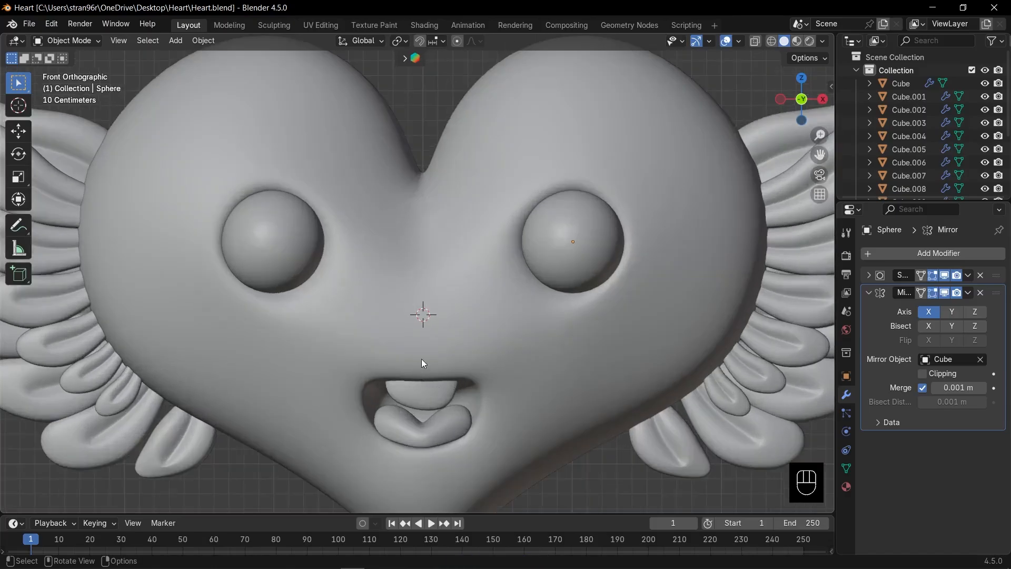
pyautogui.click(422, 359)
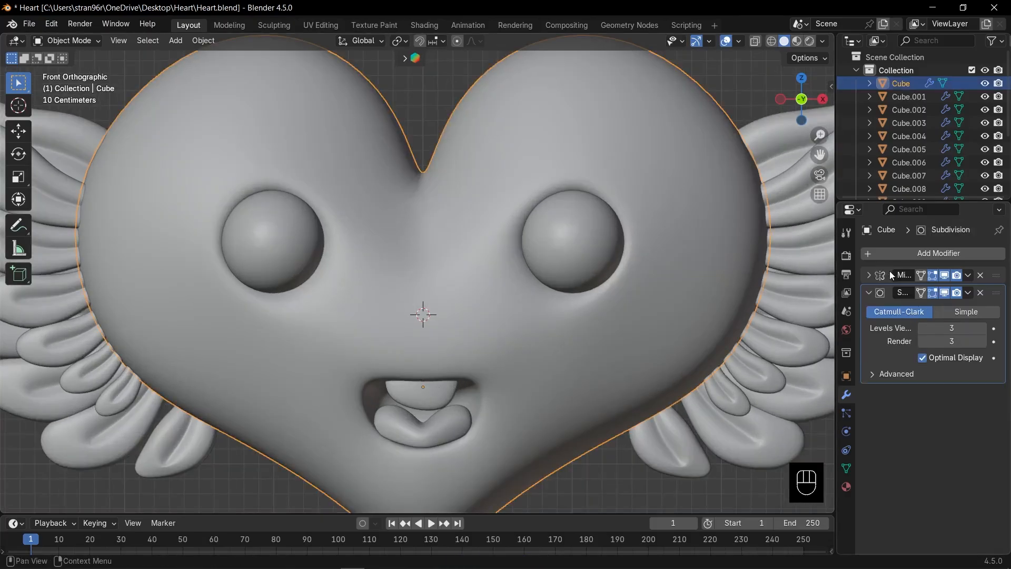
pyautogui.hotkey('ctrl', 'a')
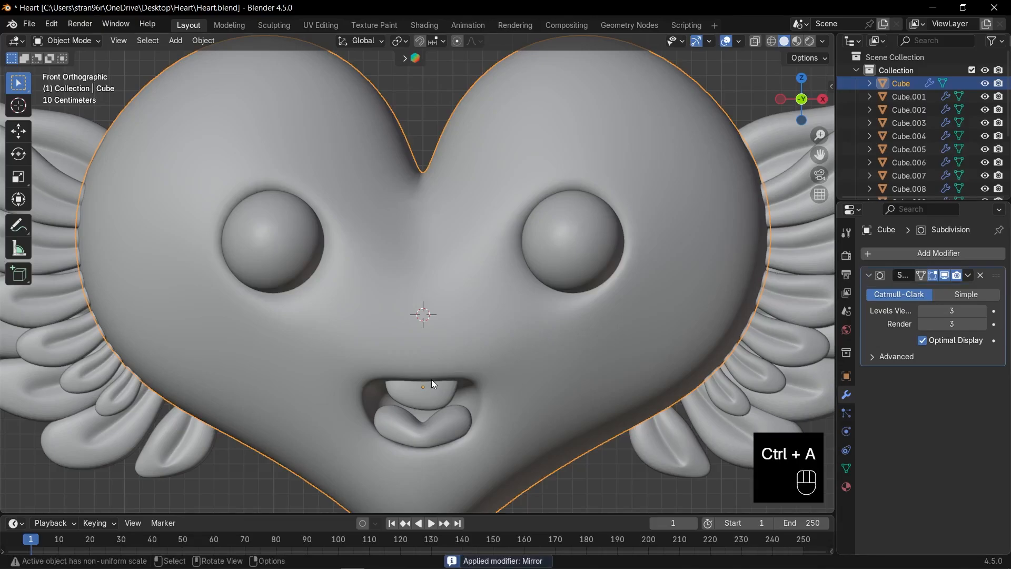
# Step: Edit the heart mesh with X-ray on, moving the mouth's lower-right and upper-right corner vertices down and inward
pyautogui.scroll(1, 431, 379)
pyautogui.keyDown('shift'); pyautogui.moveTo(438, 396); pyautogui.dragTo(463, 332, button='middle'); pyautogui.keyUp('shift')
pyautogui.press('Tab')
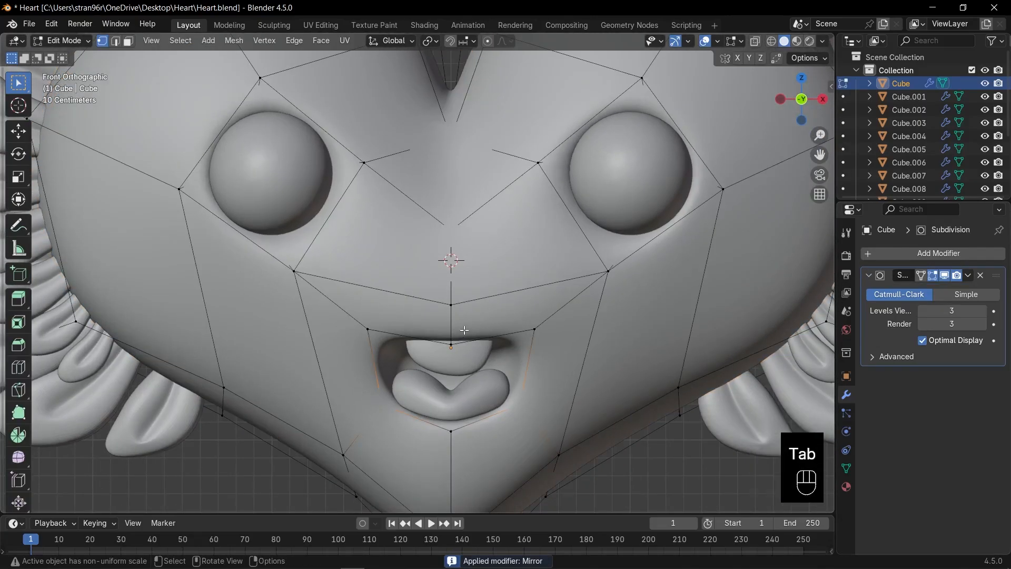
pyautogui.hotkey('alt', 'z')
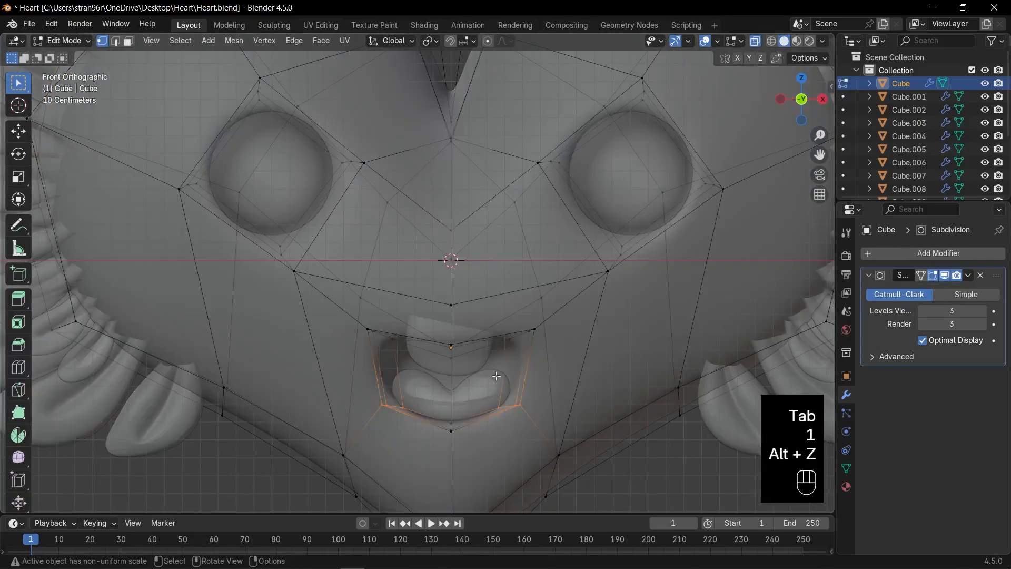
pyautogui.moveTo(540, 424); pyautogui.dragTo(539, 424)
pyautogui.press('g')
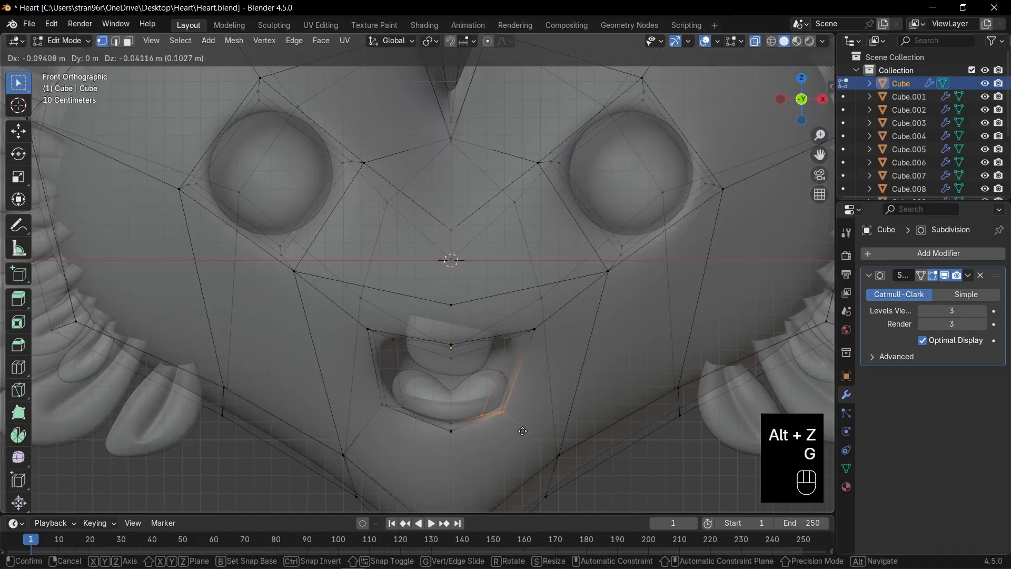
pyautogui.click(522, 431)
pyautogui.press('g')
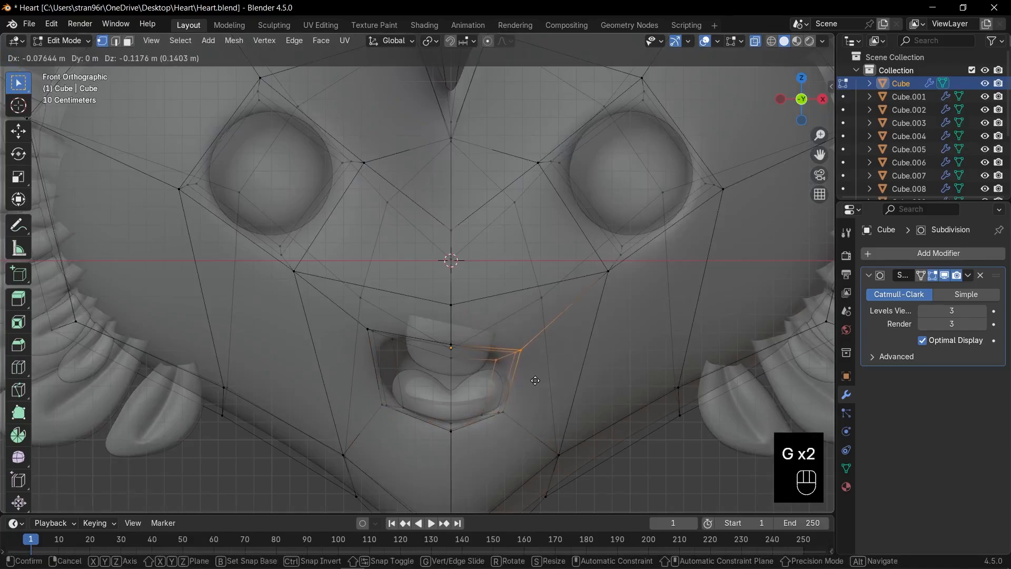
pyautogui.click(535, 380)
# Step: Move the middle vertices of the mouth's upper and lower edges down and slightly left
pyautogui.moveTo(464, 367); pyautogui.dragTo(465, 367)
pyautogui.press('g')
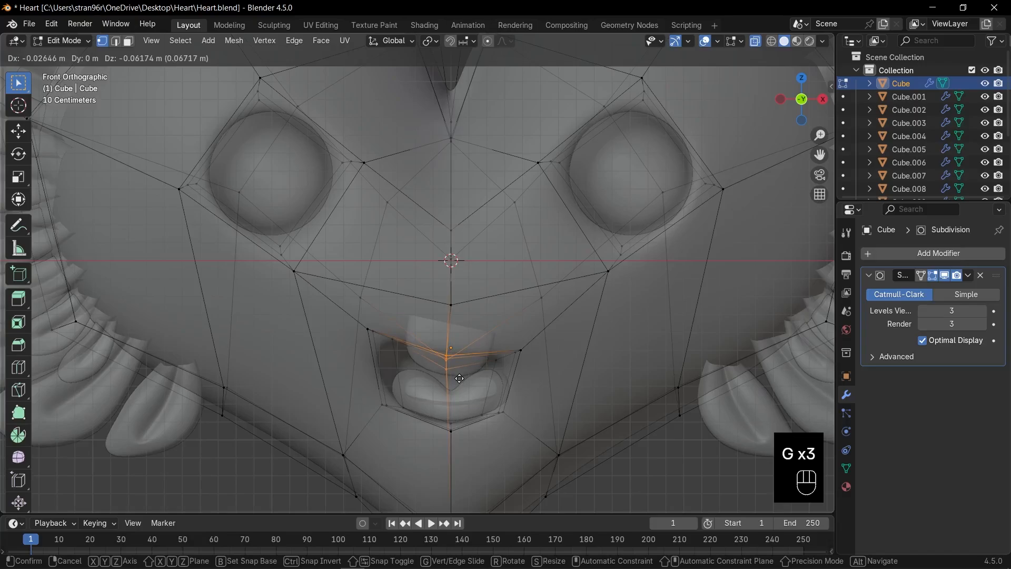
pyautogui.click(459, 378)
pyautogui.press('g')
pyautogui.moveTo(464, 442); pyautogui.dragTo(429, 433)
pyautogui.click(453, 468)
pyautogui.press('g')
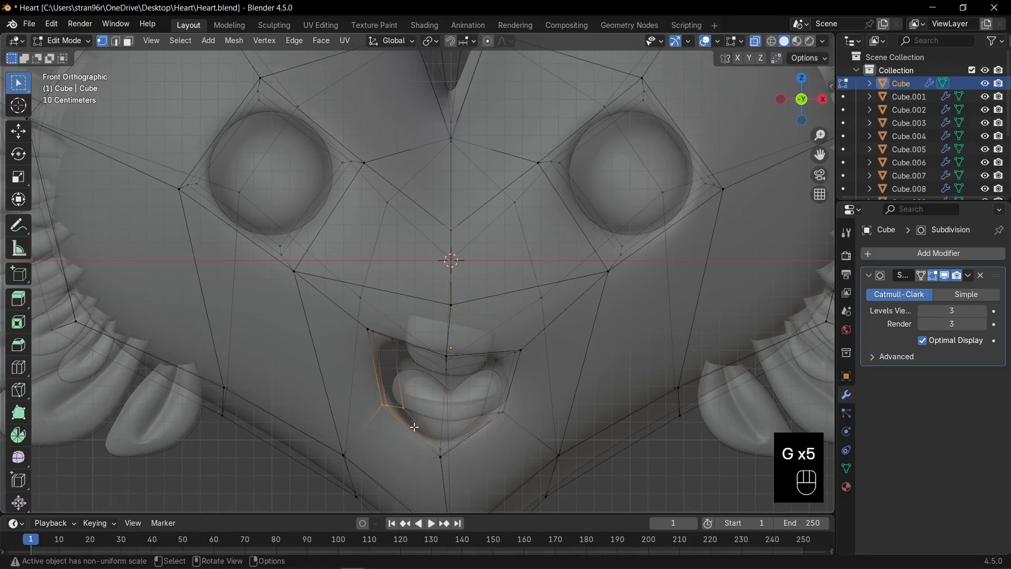
# Step: Move the mouth's lower-left corner vertices outward and its upper-left corner vertices up and outward
pyautogui.moveTo(382, 394); pyautogui.dragTo(417, 431)
pyautogui.press('g')
pyautogui.click(407, 422)
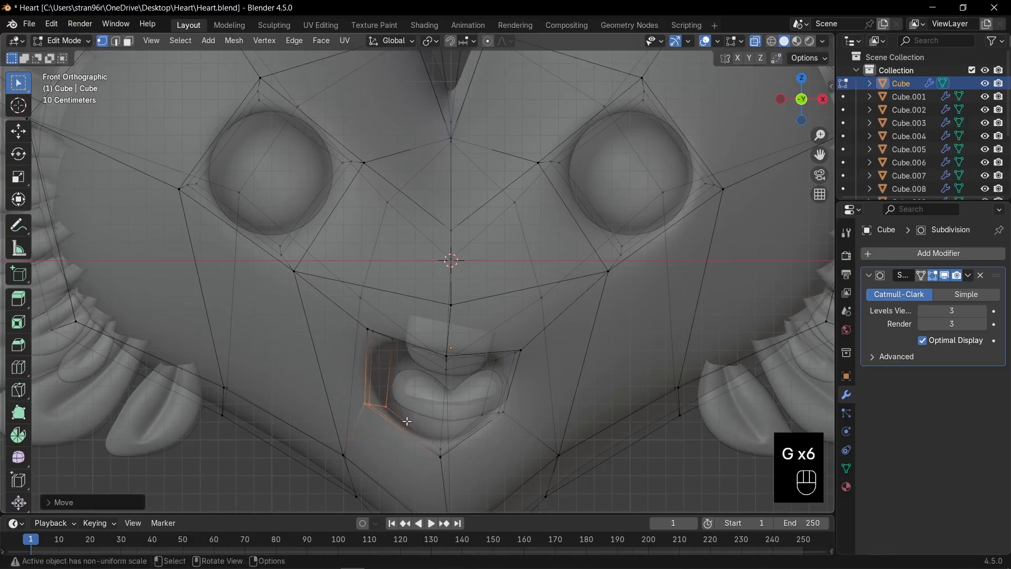
pyautogui.moveTo(356, 313); pyautogui.dragTo(413, 371)
pyautogui.press('g')
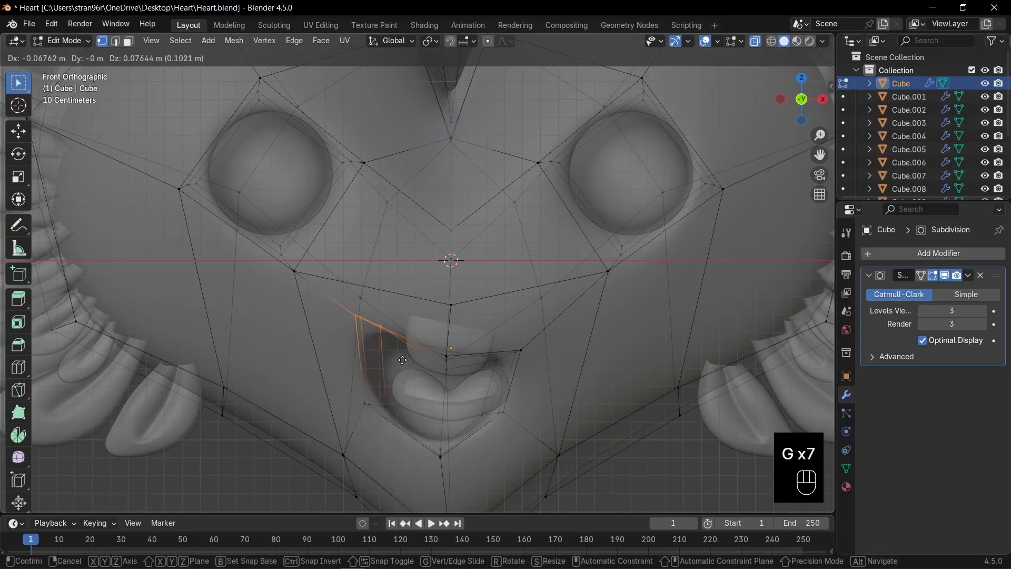
pyautogui.click(403, 359)
# Step: Lower the middle of the mouth's upper edge a bit more and nudge the upper-right corner inward
pyautogui.click(446, 357)
pyautogui.press('g')
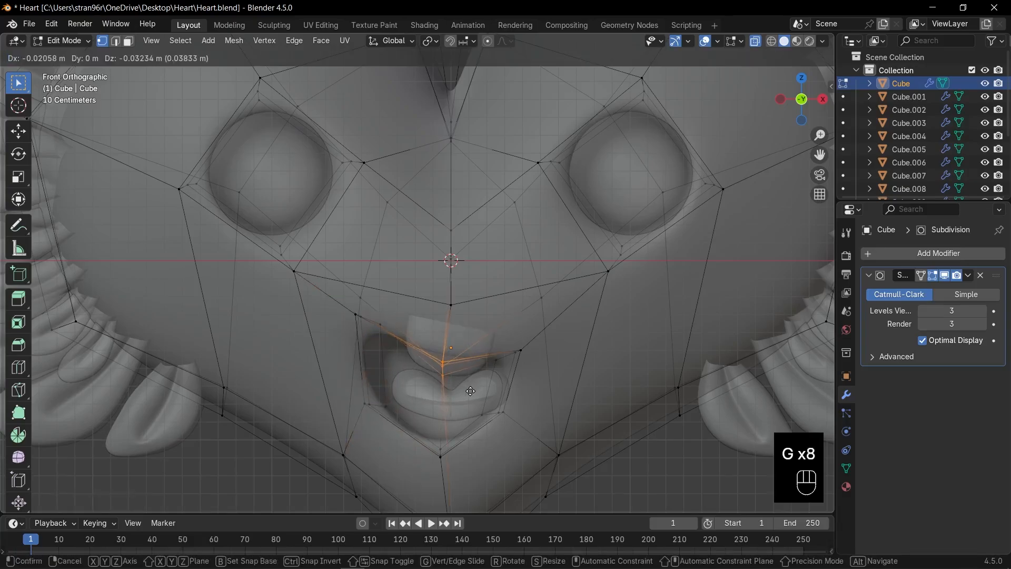
pyautogui.click(504, 347)
pyautogui.moveTo(487, 334); pyautogui.dragTo(514, 431)
pyautogui.press('g')
pyautogui.click(480, 400)
# Step: Fine-tune the mouth's lower-right corner and bottom middle vertices, then return to Object Mode with X-ray off
pyautogui.press('g')
pyautogui.click(512, 435)
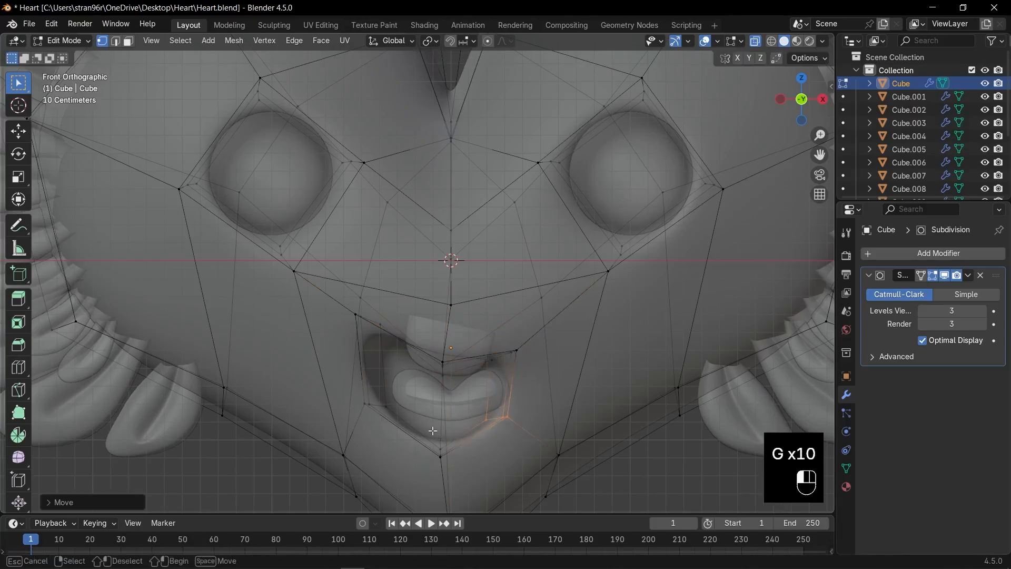
pyautogui.click(441, 456)
pyautogui.press('g')
pyautogui.click(449, 469)
pyautogui.press('Tab')
pyautogui.hotkey('alt', 'z')
# Step: Move the tongue down and slightly left into the mouth opening, adjust its height and rescale it to fit
pyautogui.click(451, 403)
pyautogui.press('g')
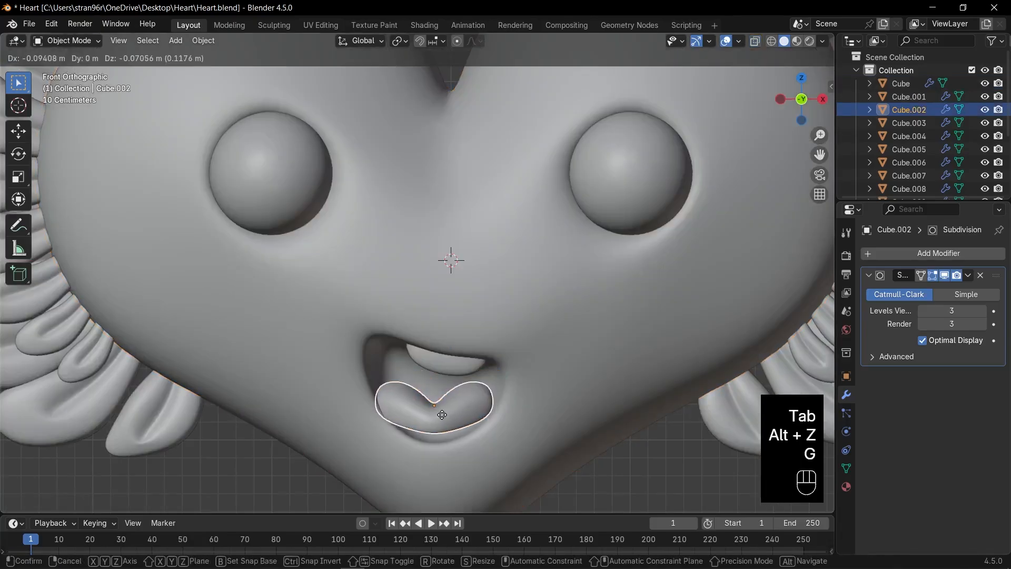
pyautogui.click(440, 413)
pyautogui.moveTo(440, 413); pyautogui.dragTo(485, 368, button='middle')
pyautogui.click(485, 368)
pyautogui.press('g')
pyautogui.press('z')
pyautogui.press('KP_1')
pyautogui.click(488, 399)
pyautogui.press('s')
pyautogui.click(496, 408)
pyautogui.scroll(-4, 496, 407)
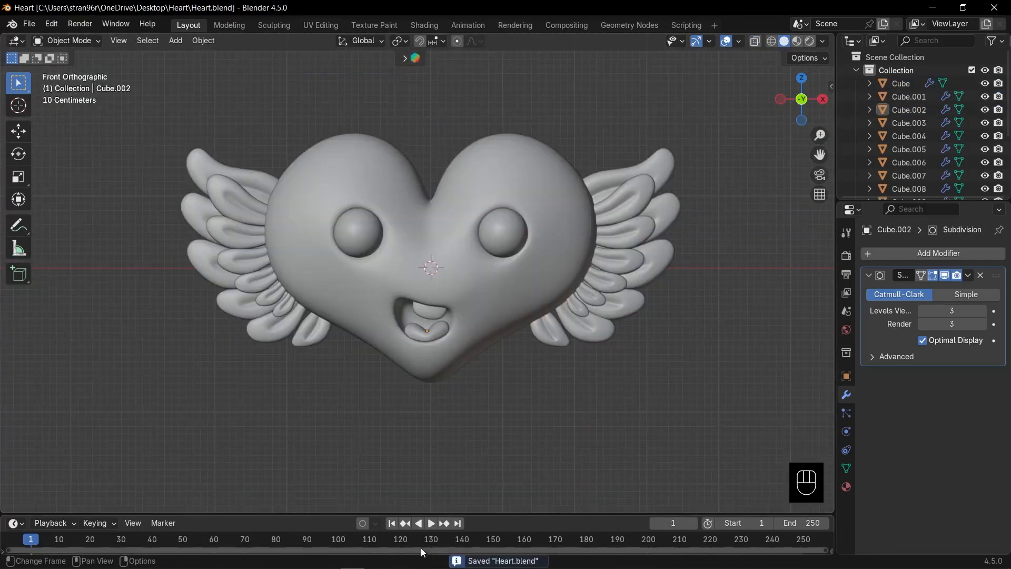
# Step: Enlarge the timeline area below the viewport and change it to the Shader Editor
pyautogui.moveTo(424, 512); pyautogui.dragTo(429, 325)
pyautogui.click(16, 335)
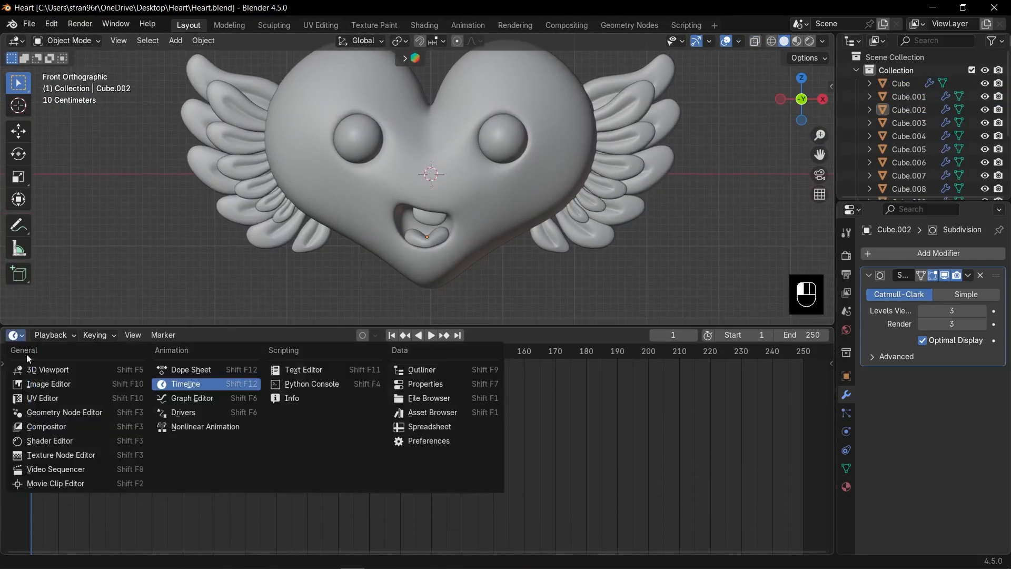
pyautogui.click(47, 441)
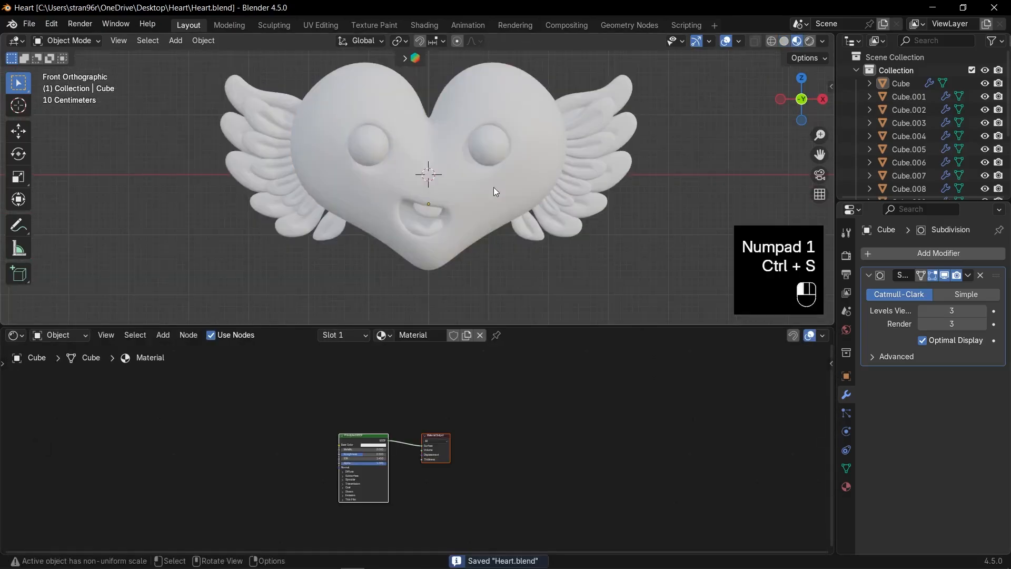
# Step: Add a Noise Texture node with Texture Coordinate and Mapping nodes to the heart body's material
pyautogui.click(494, 187)
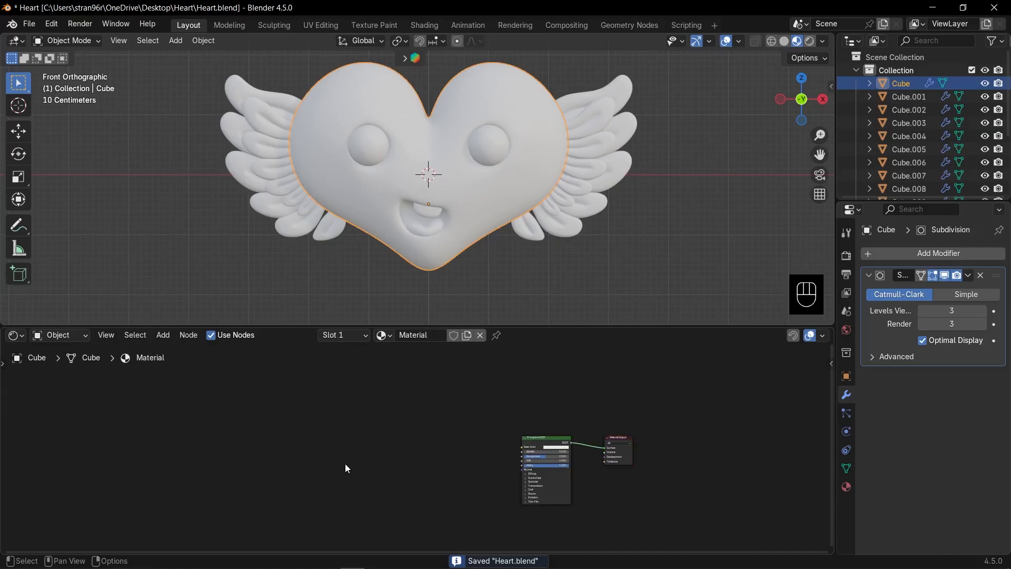
pyautogui.hotkey('shift', 'a')
pyautogui.write('noi')
pyautogui.press('Return')
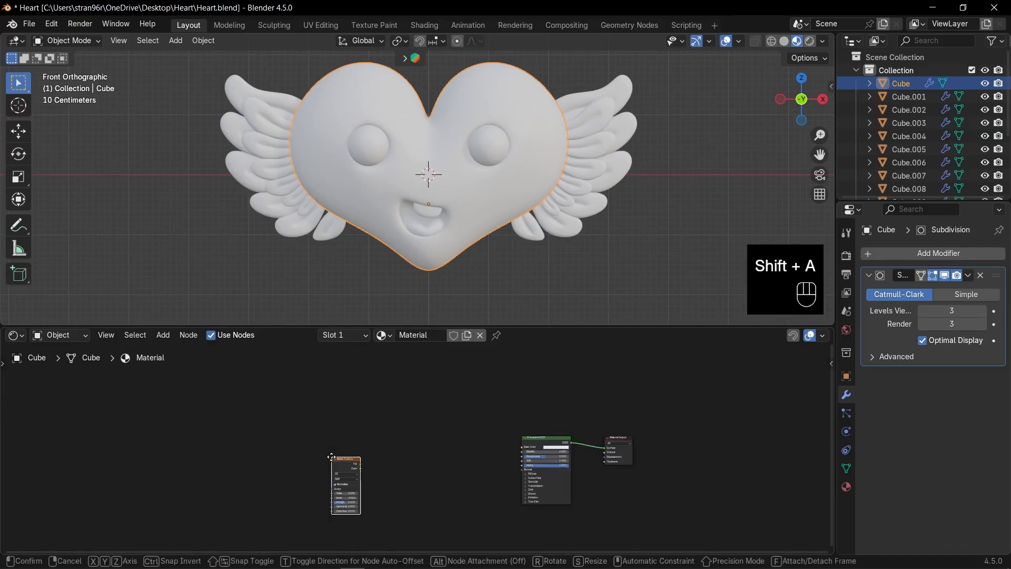
pyautogui.click(321, 457)
pyautogui.hotkey('ctrl', 't')
pyautogui.scroll(2, 383, 478)
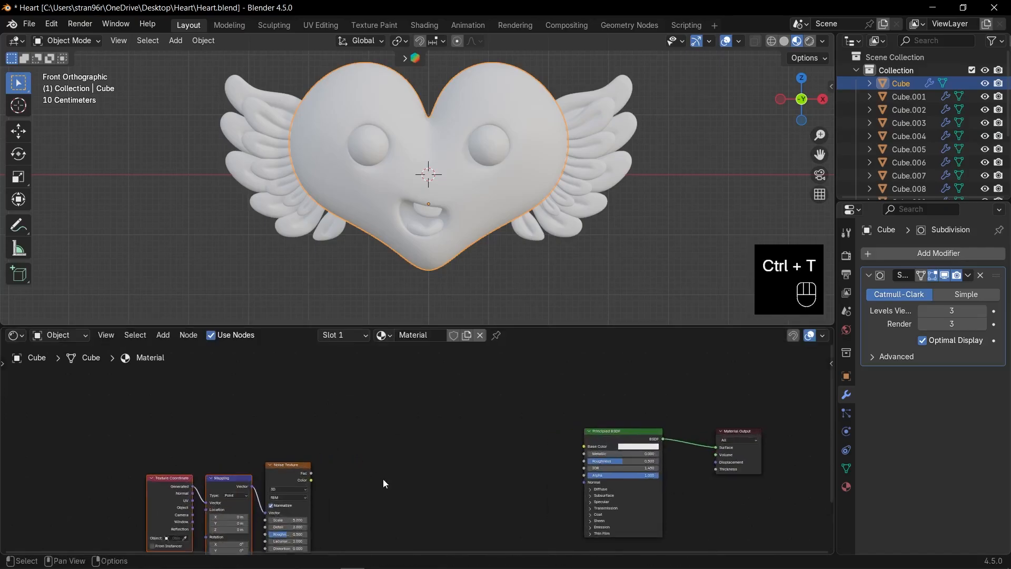
# Step: Add a Color Ramp driven by the Noise Texture's Fac output and preview it on the heart
pyautogui.moveTo(311, 473); pyautogui.dragTo(355, 472)
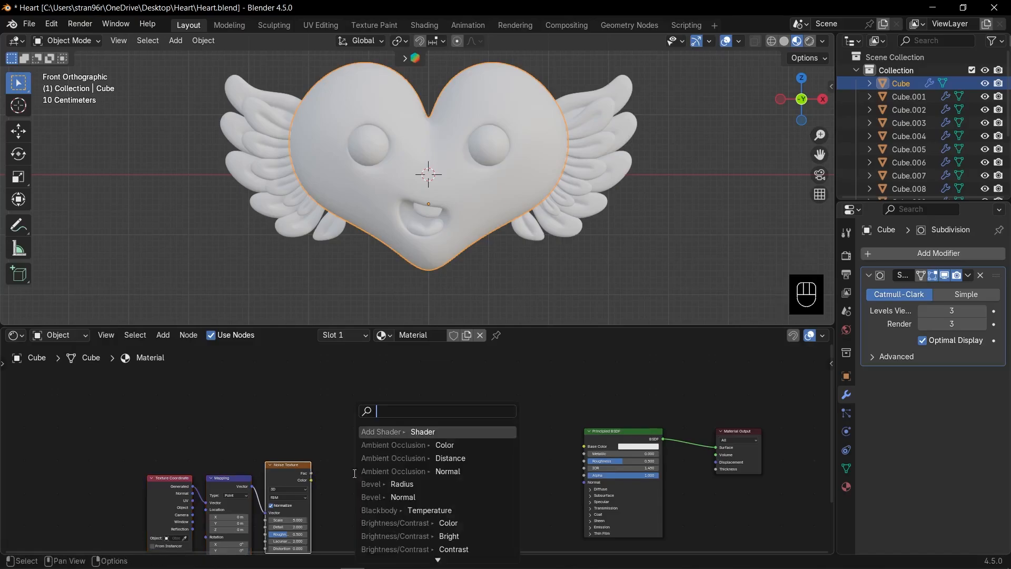
pyautogui.write('color')
pyautogui.click(406, 449)
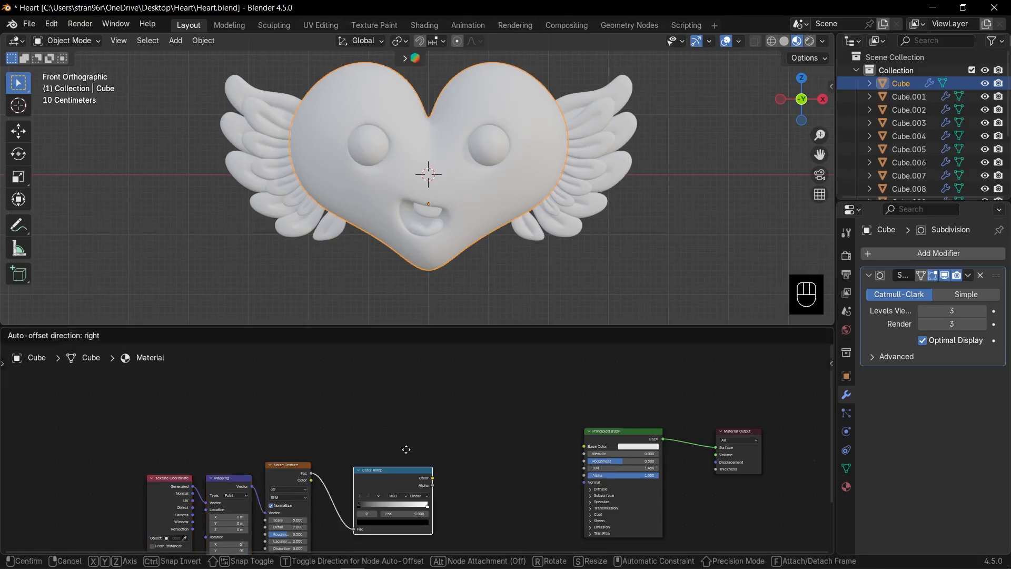
pyautogui.click(406, 449)
pyautogui.keyDown('ctrl'); pyautogui.keyDown('shift'); pyautogui.click(394, 473); pyautogui.keyUp('shift'); pyautogui.keyUp('ctrl')
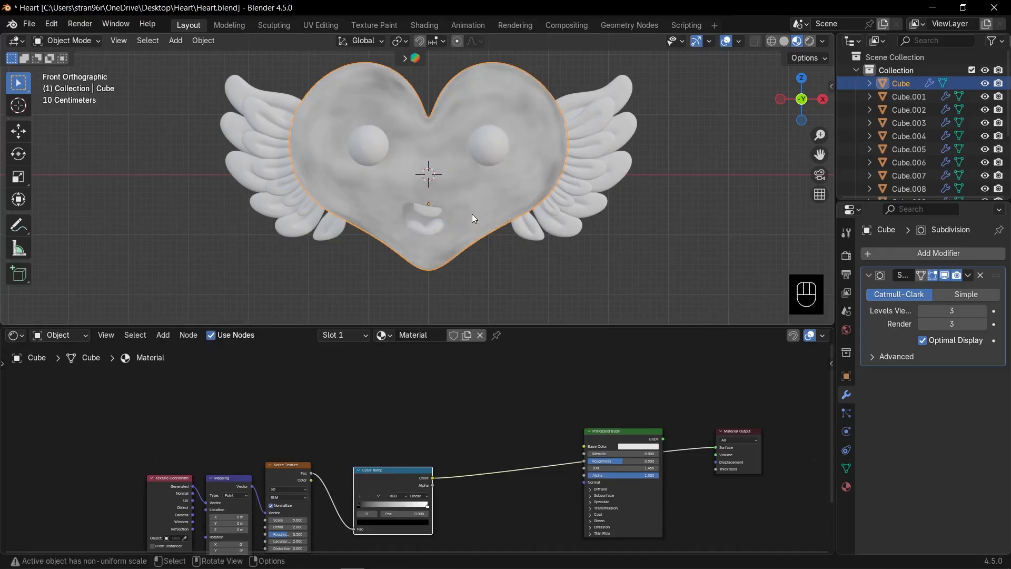
# Step: Move the Color Ramp's black stop to position 0.222 and set the Noise Texture scale to 45
pyautogui.scroll(2, 422, 478)
pyautogui.moveTo(369, 475); pyautogui.dragTo(466, 393, button='middle')
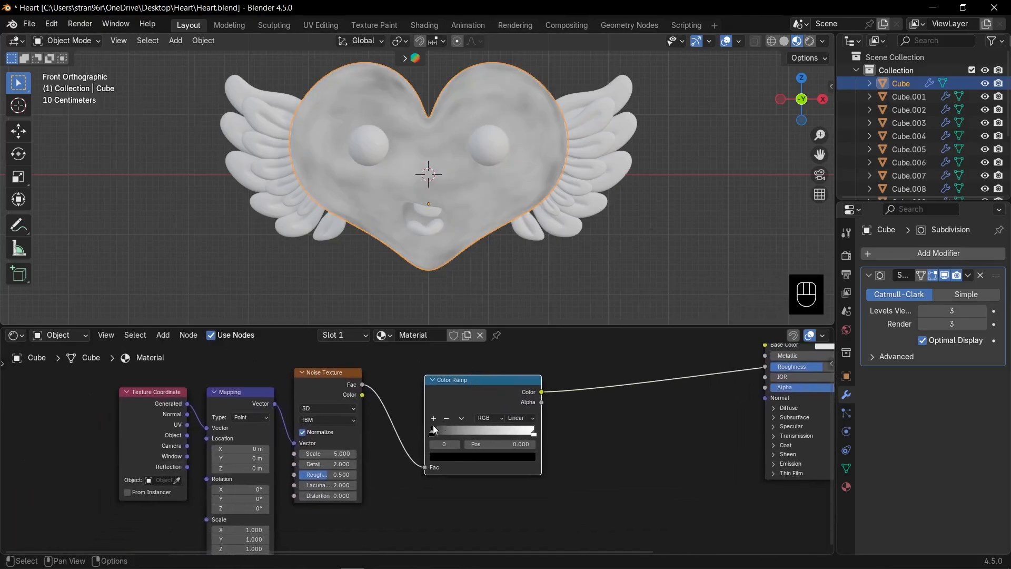
pyautogui.moveTo(434, 431); pyautogui.dragTo(455, 434)
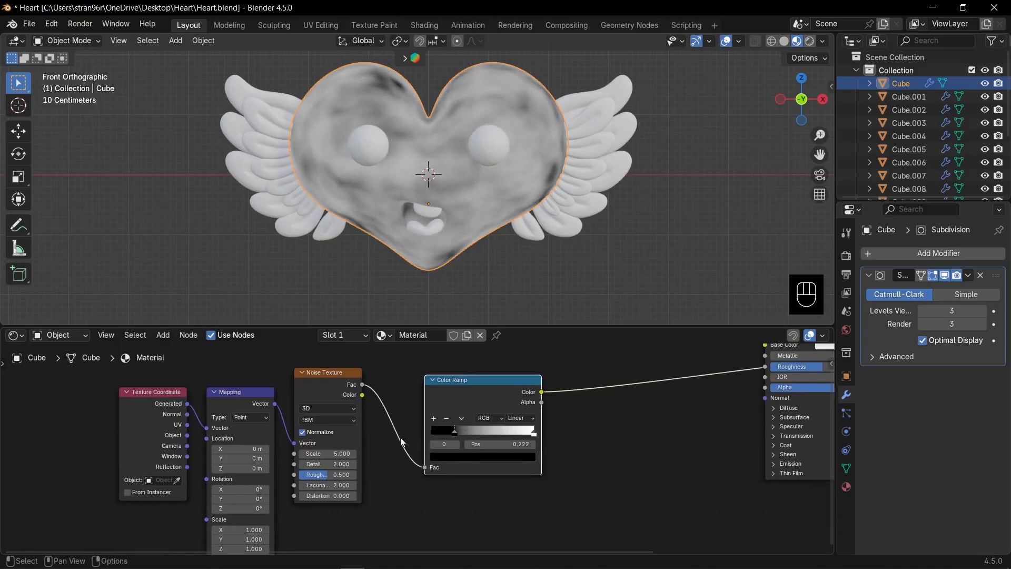
pyautogui.scroll(2, 417, 450)
pyautogui.click(278, 459)
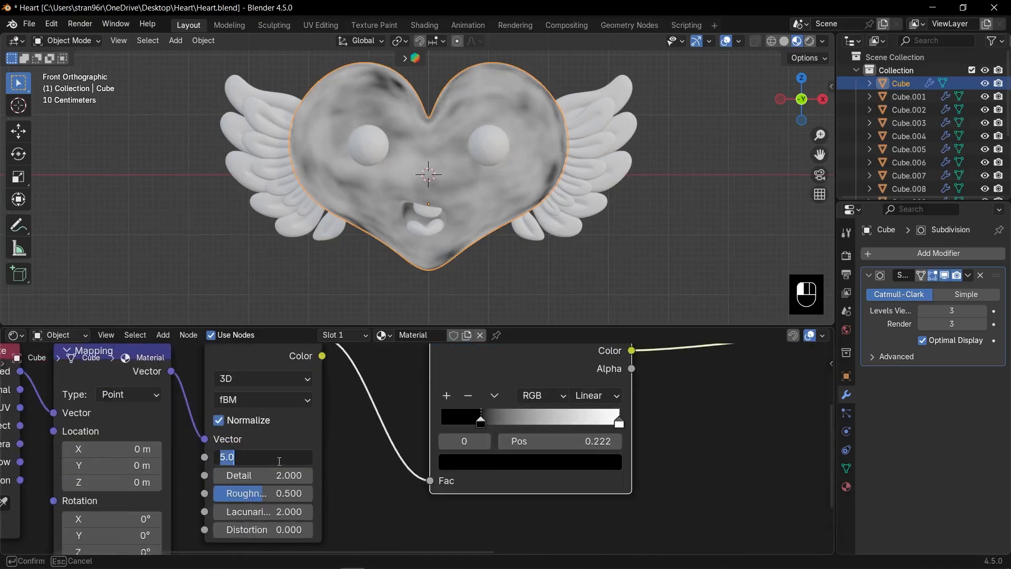
pyautogui.write('45')
pyautogui.press('Return')
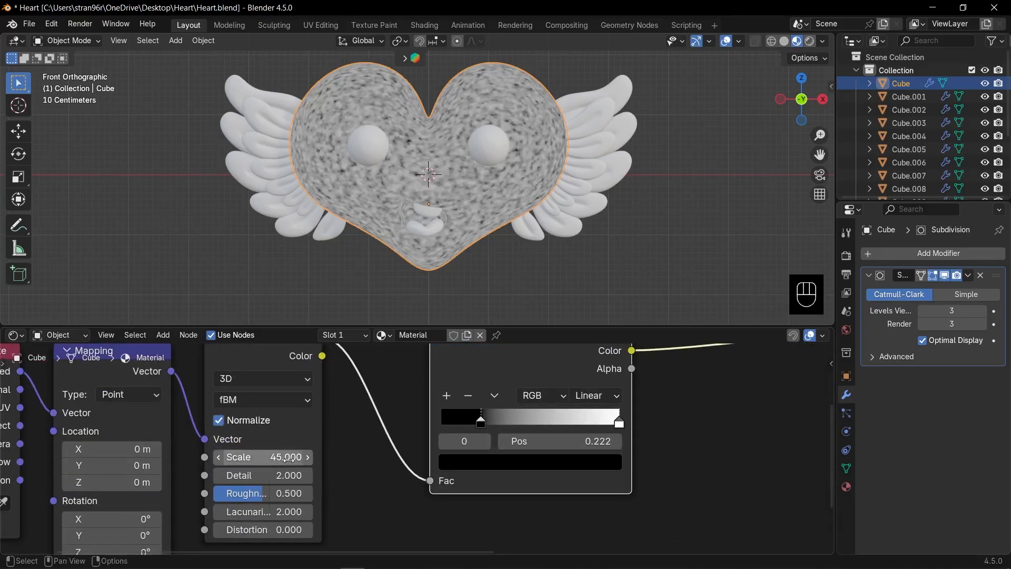
# Step: Send the Principled BSDF back to the Material Output and connect the Color Ramp's Color to its Roughness
pyautogui.scroll(-5, 666, 425)
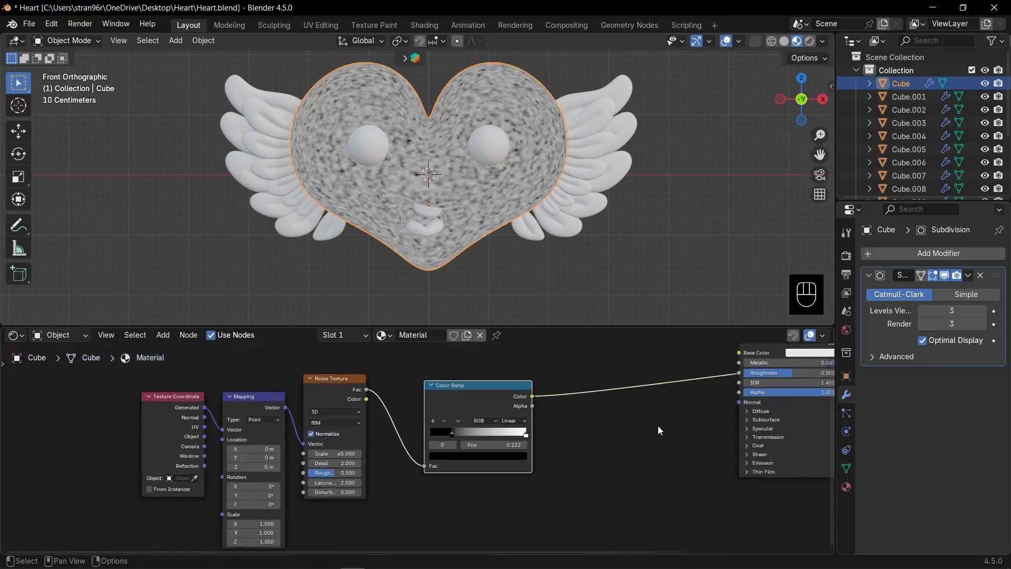
pyautogui.keyDown('shift'); pyautogui.moveTo(639, 429); pyautogui.dragTo(508, 477, button='middle'); pyautogui.keyUp('shift')
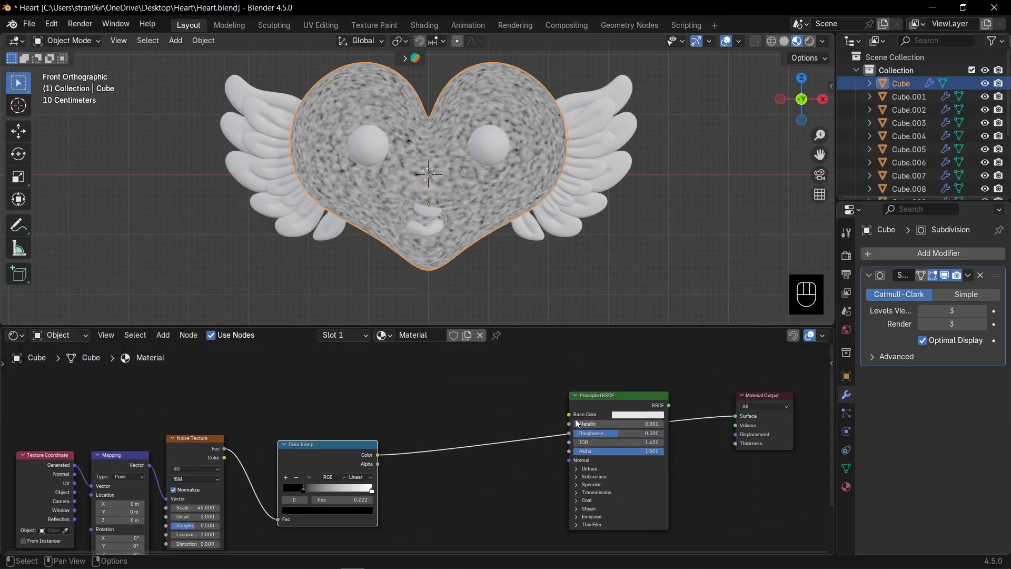
pyautogui.keyDown('ctrl'); pyautogui.keyDown('shift'); pyautogui.click(596, 400); pyautogui.keyUp('shift'); pyautogui.keyUp('ctrl')
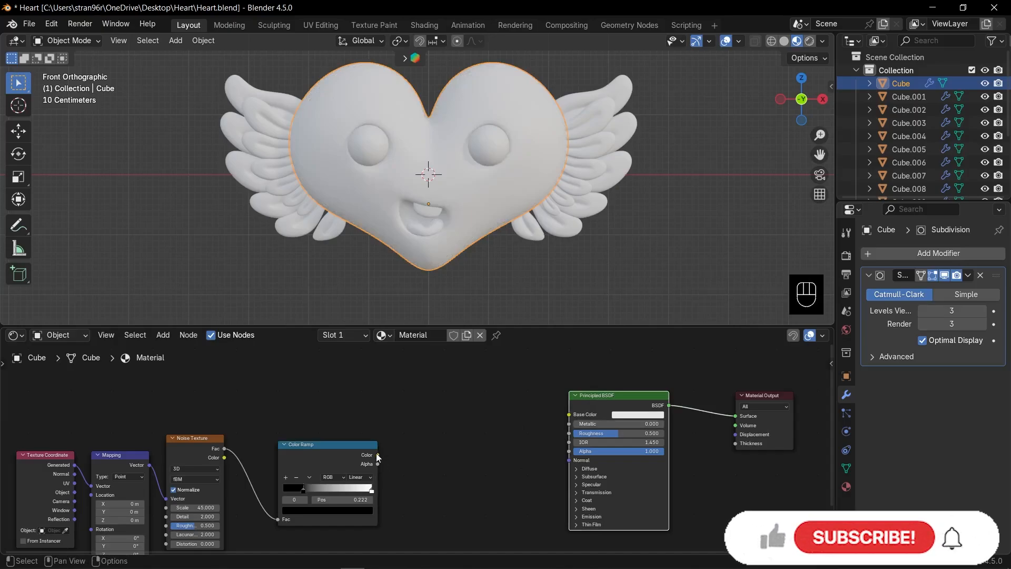
pyautogui.moveTo(376, 455); pyautogui.dragTo(567, 432)
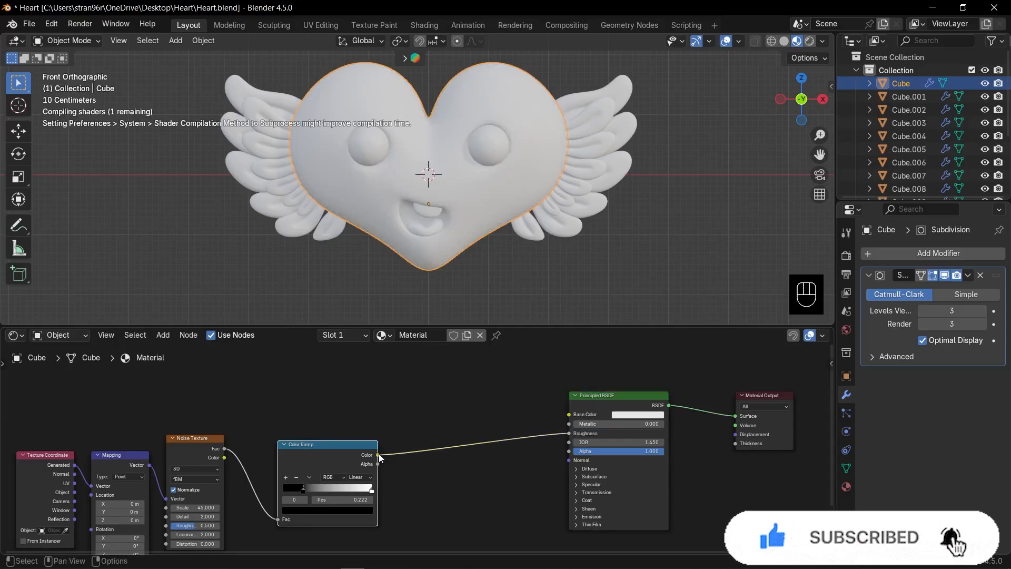
# Step: Insert a Bump node between the Color Ramp's Color and the Principled BSDF's Normal, with strength about 0.107
pyautogui.moveTo(479, 470); pyautogui.dragTo(480, 469)
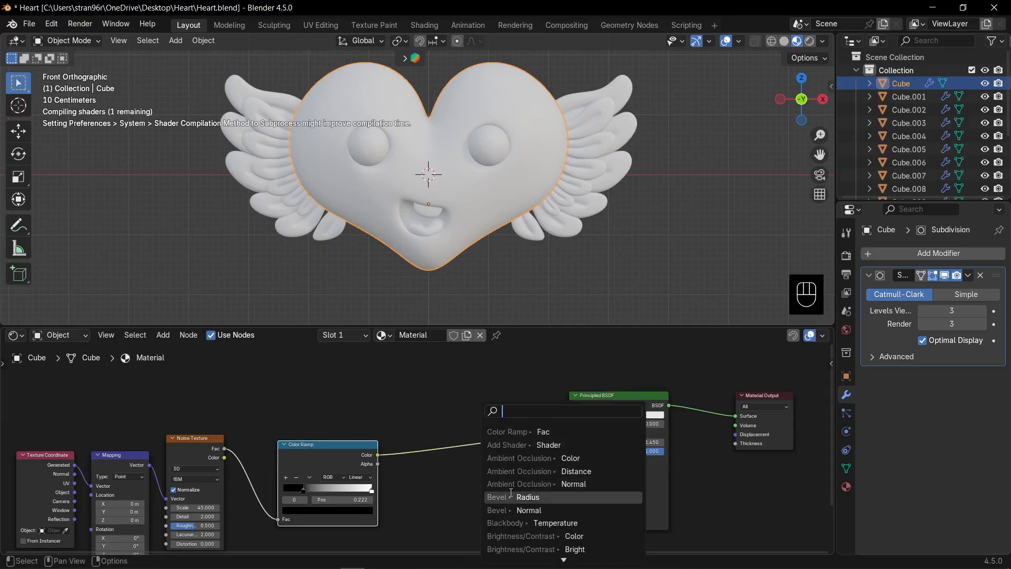
pyautogui.write('bu')
pyautogui.click(510, 470)
pyautogui.click(528, 469)
pyautogui.scroll(5, 528, 469)
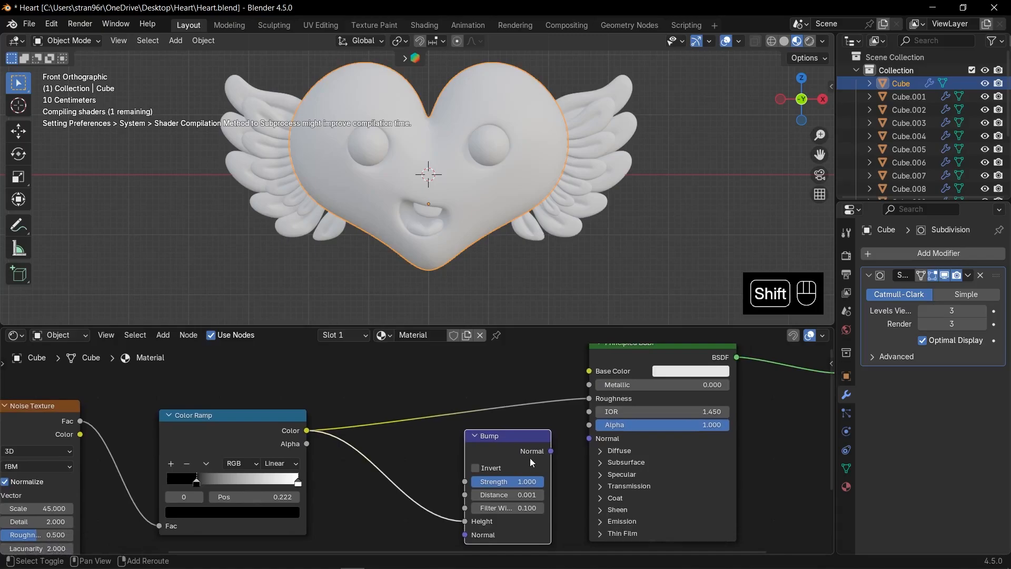
pyautogui.moveTo(550, 451); pyautogui.dragTo(596, 437)
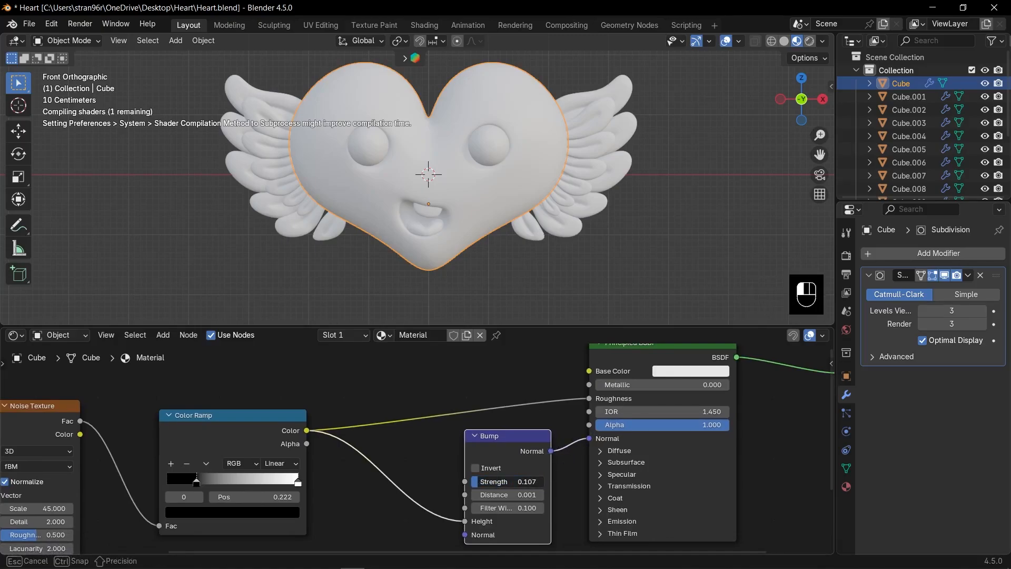
# Step: Set the heart material's base color to red and its noise scale to 58.7, and save the file
pyautogui.click(687, 368)
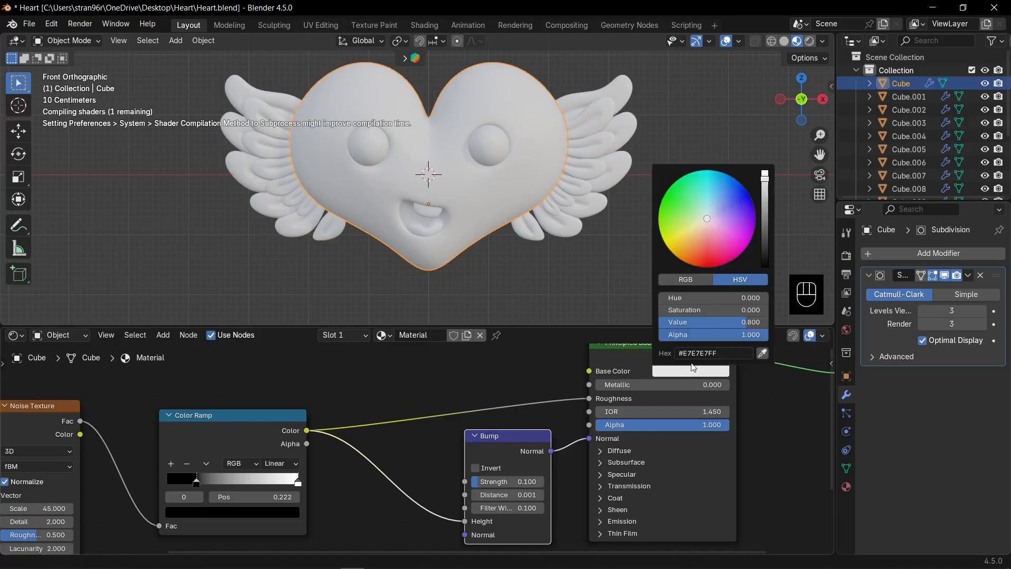
pyautogui.moveTo(721, 262); pyautogui.dragTo(709, 249)
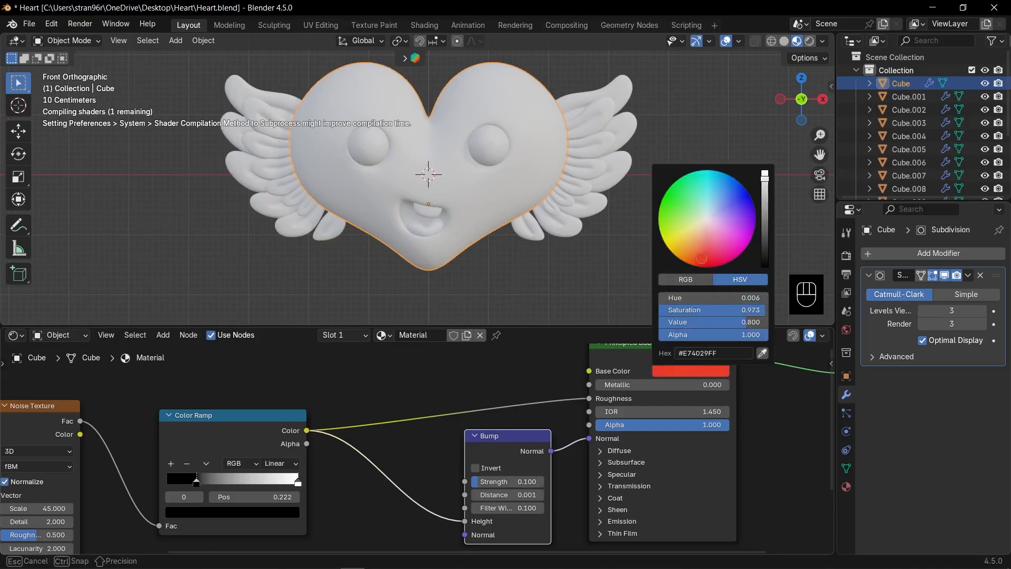
pyautogui.hotkey('ctrl', 's')
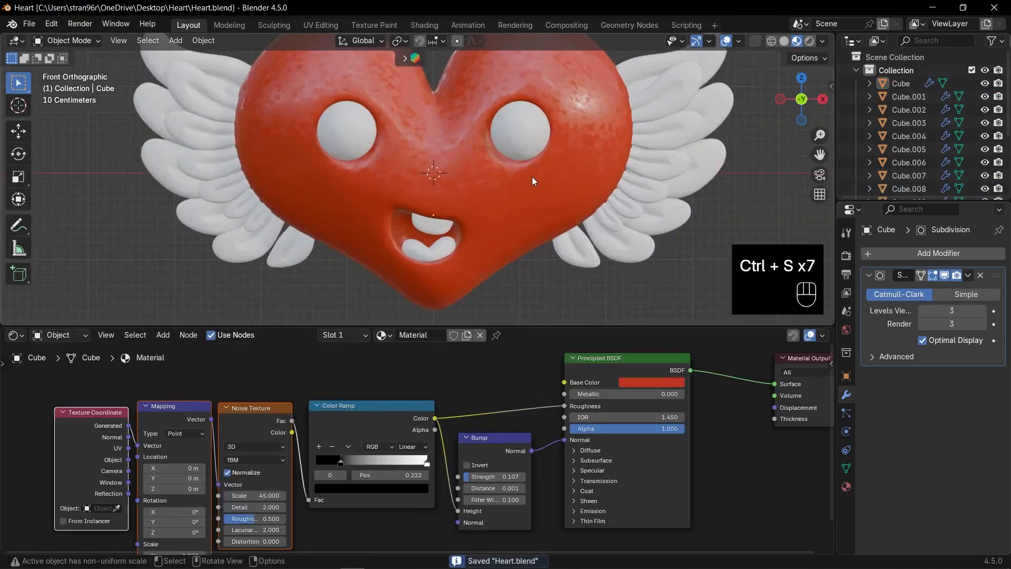
pyautogui.press('KP_1')
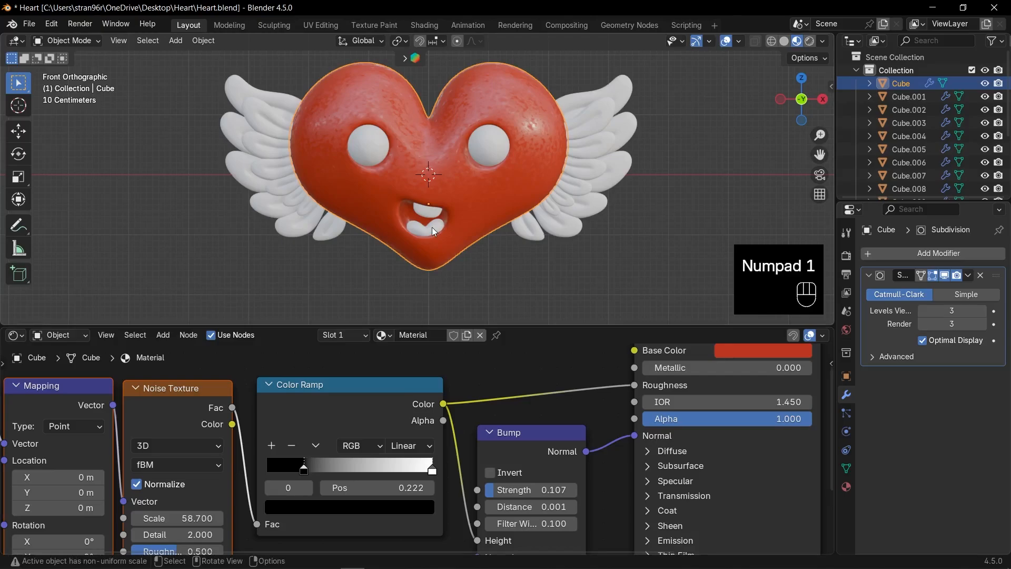
# Step: Assign the heart's material to the tongue as an independent copy and darken its base color
pyautogui.click(432, 226)
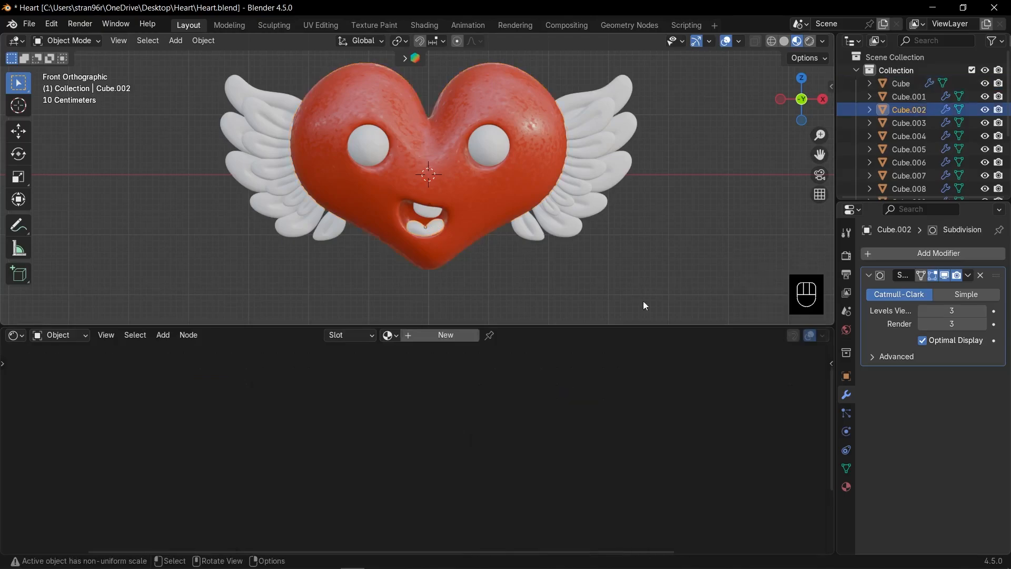
pyautogui.click(389, 335)
pyautogui.click(416, 357)
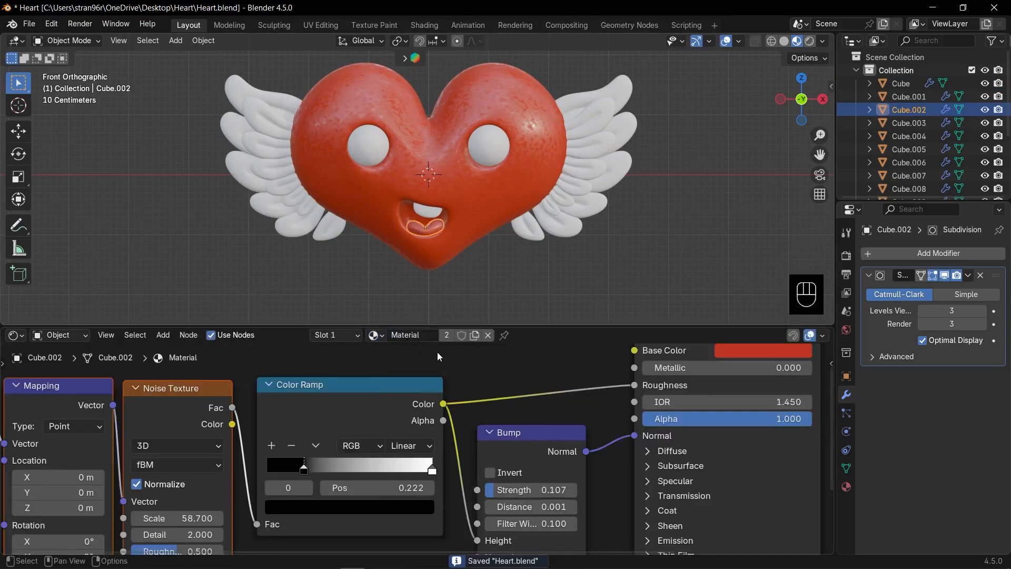
pyautogui.click(475, 336)
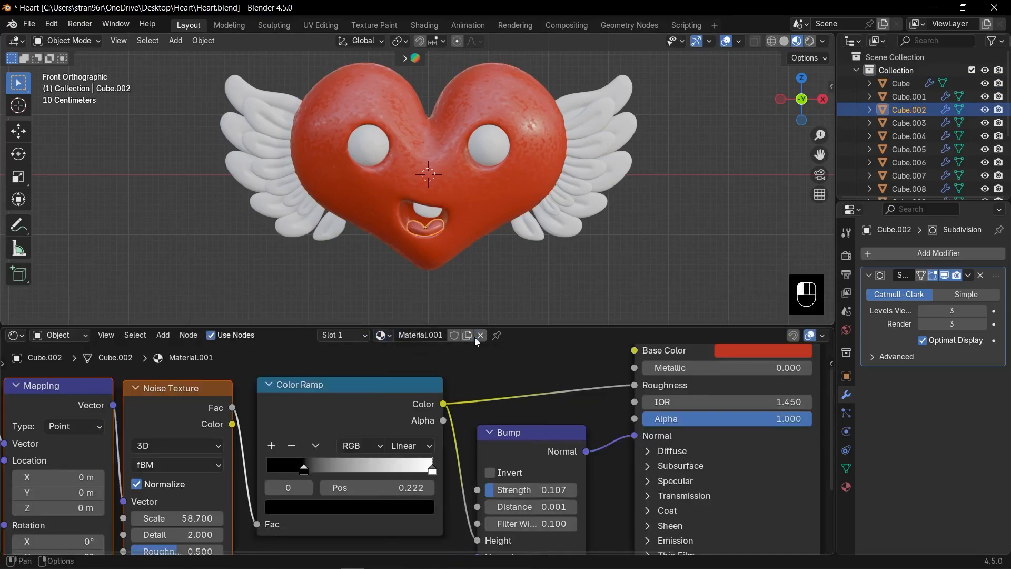
pyautogui.click(728, 351)
pyautogui.moveTo(859, 144); pyautogui.dragTo(857, 160)
# Step: Give the eyes a new material with a very dark brown base color
pyautogui.click(493, 149)
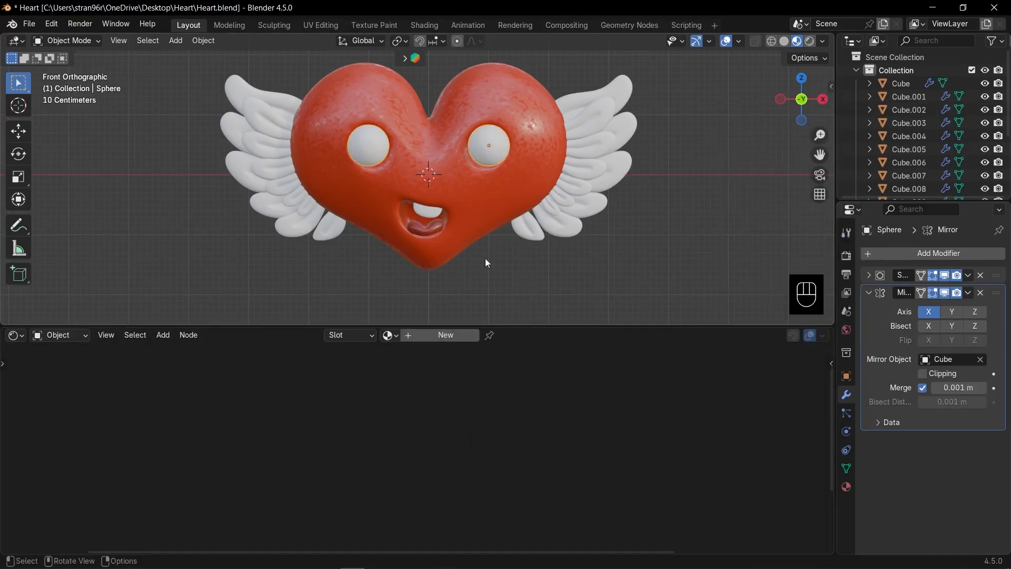
pyautogui.click(444, 344)
pyautogui.click(422, 419)
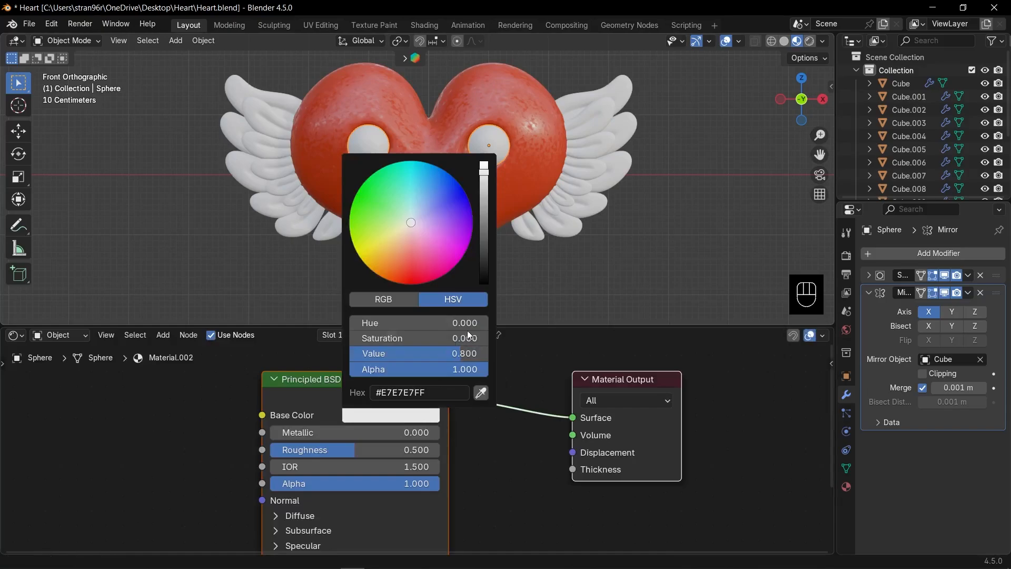
pyautogui.moveTo(411, 241); pyautogui.dragTo(411, 249)
pyautogui.moveTo(484, 174); pyautogui.dragTo(483, 248)
# Step: Assign the heart's material to the top wing feather as an independent copy and change its base color to pale cream
pyautogui.click(621, 95)
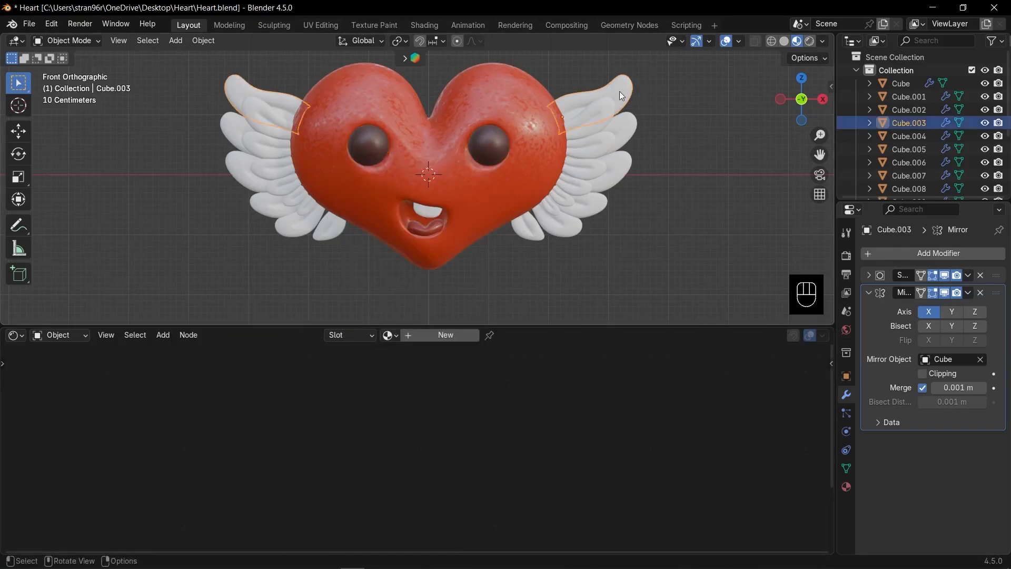
pyautogui.click(396, 335)
pyautogui.click(408, 356)
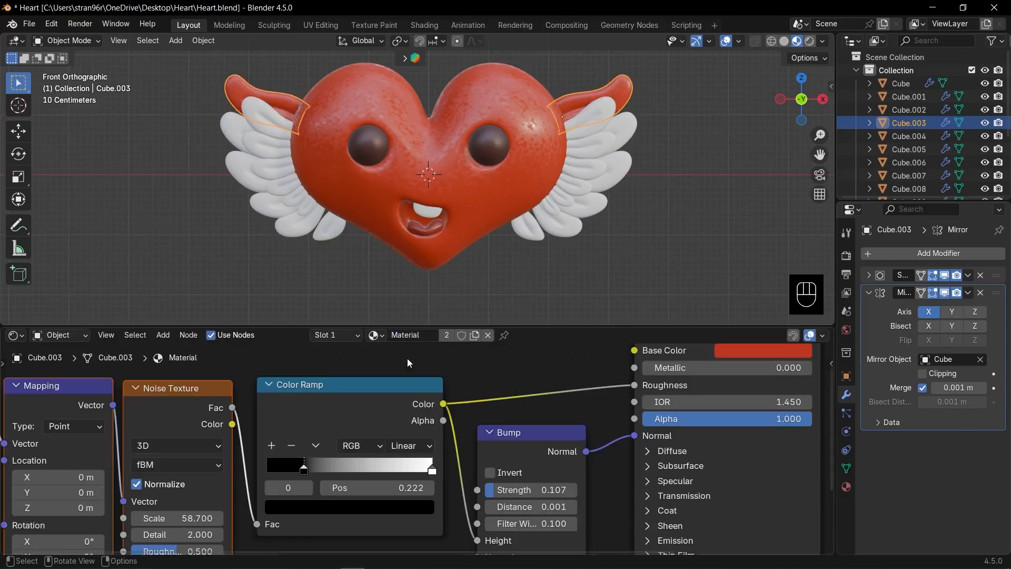
pyautogui.click(474, 336)
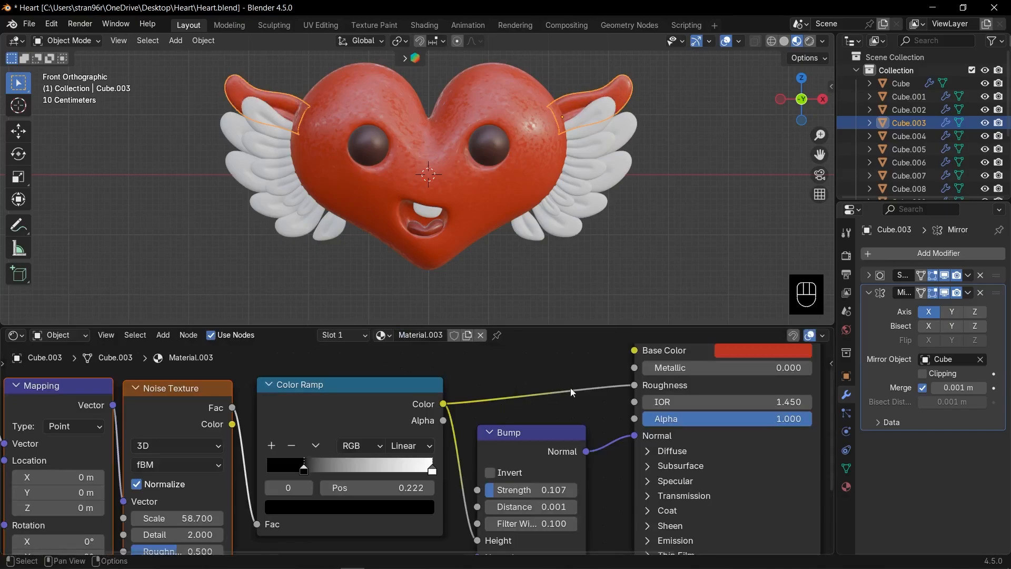
pyautogui.click(756, 353)
pyautogui.click(784, 158)
pyautogui.moveTo(854, 127); pyautogui.dragTo(854, 98)
# Step: Set the feather material's noise scale to 15 and its bump strength to 0.240, distance 1 and filter width 1, then save
pyautogui.press('KP_Decimal')
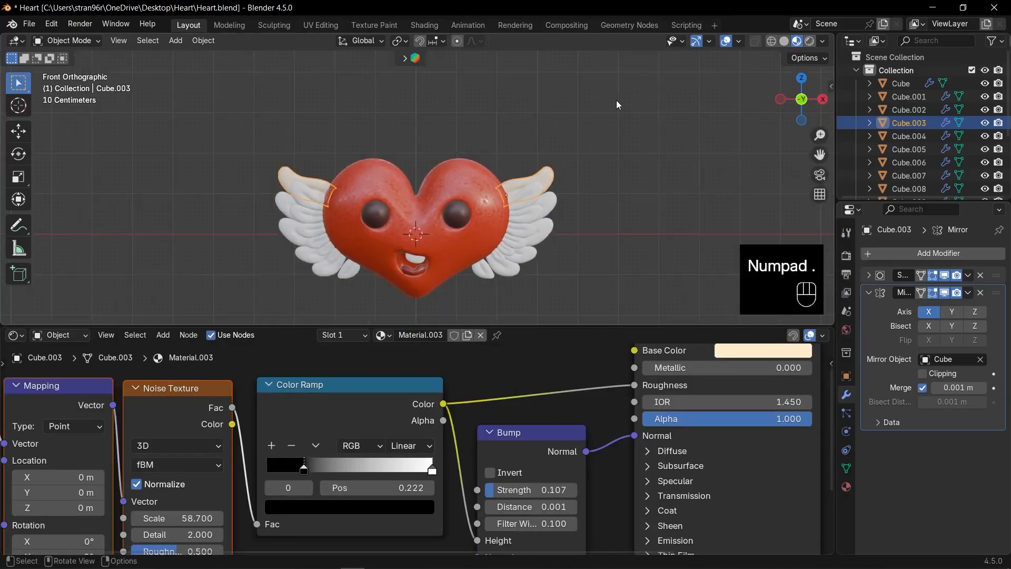
pyautogui.moveTo(508, 447); pyautogui.dragTo(515, 447)
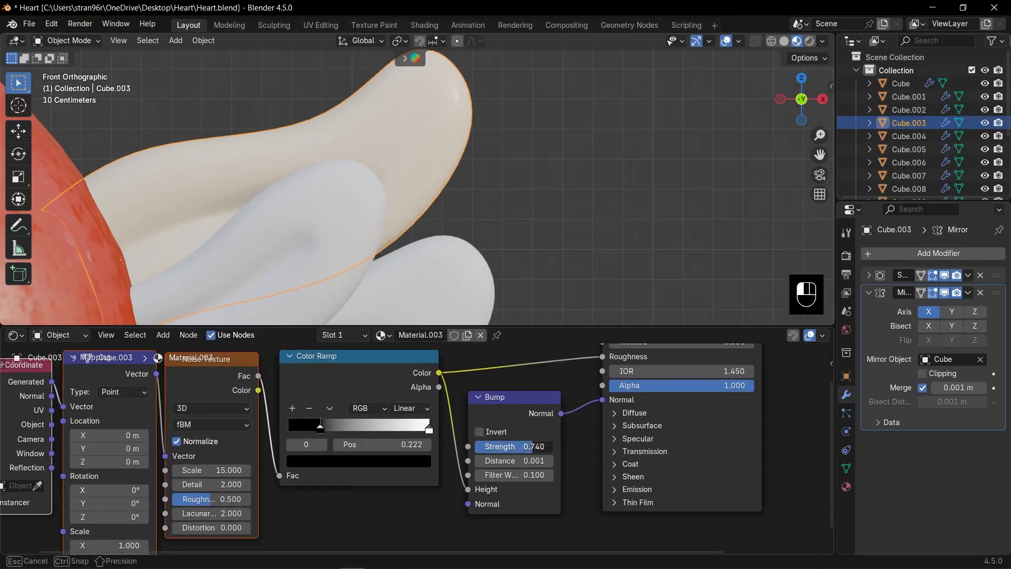
pyautogui.hotkey('ctrl', 's')
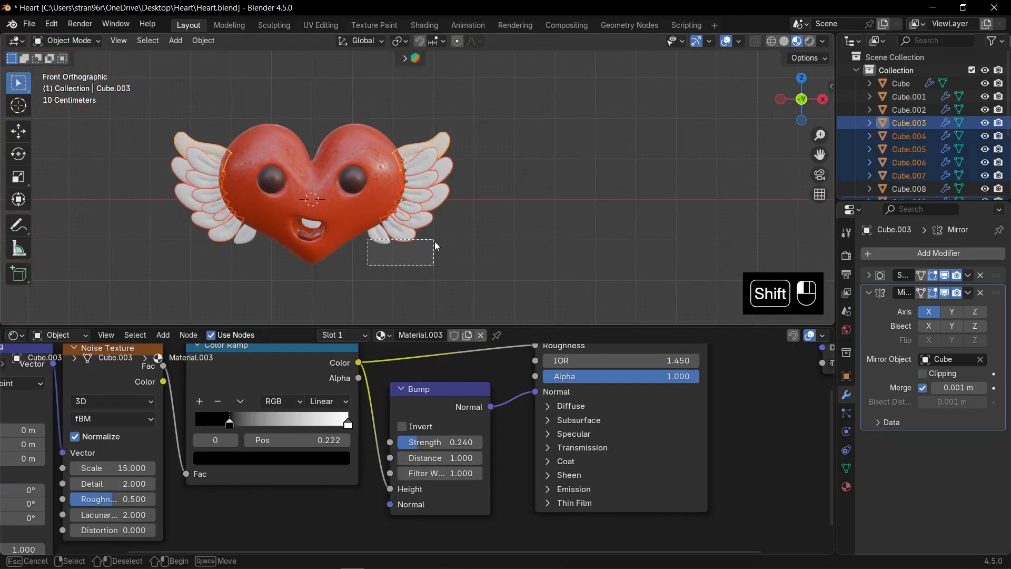
# Step: Select the remaining wing feathers, link the top feather's cream material to all of them, and save the file
pyautogui.scroll(4, 469, 237)
pyautogui.keyDown('shift'); pyautogui.moveTo(484, 267); pyautogui.dragTo(367, 333); pyautogui.keyUp('shift')
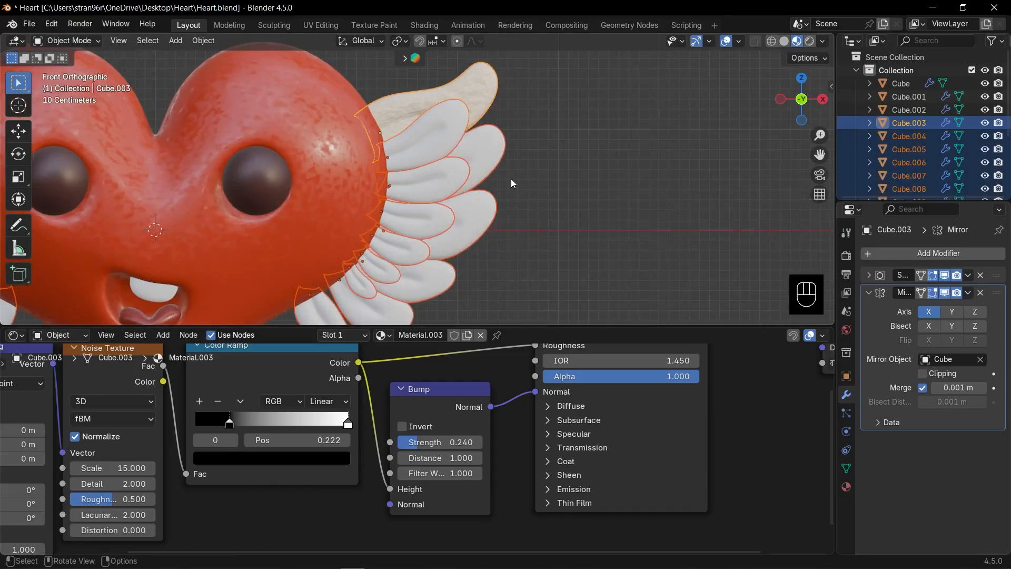
pyautogui.scroll(-4, 511, 178)
pyautogui.hotkey('ctrl', 'l')
pyautogui.click(426, 83)
pyautogui.hotkey('ctrl', 's')
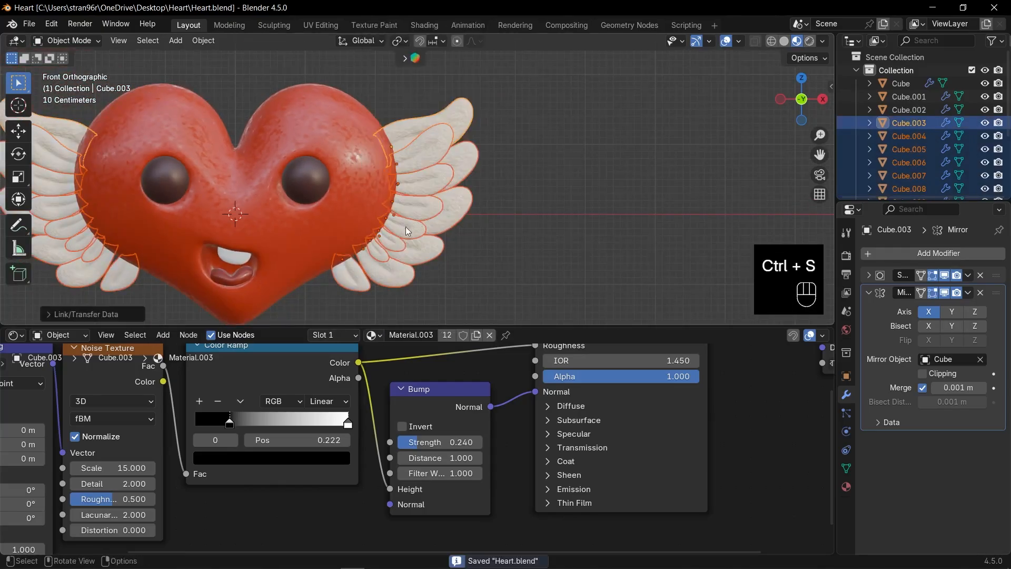
# Step: Give the tooth a new white material with roughness about 0.227 and save the file
pyautogui.keyDown('shift'); pyautogui.moveTo(233, 261); pyautogui.dragTo(351, 239, button='middle'); pyautogui.keyUp('shift')
pyautogui.click(349, 236)
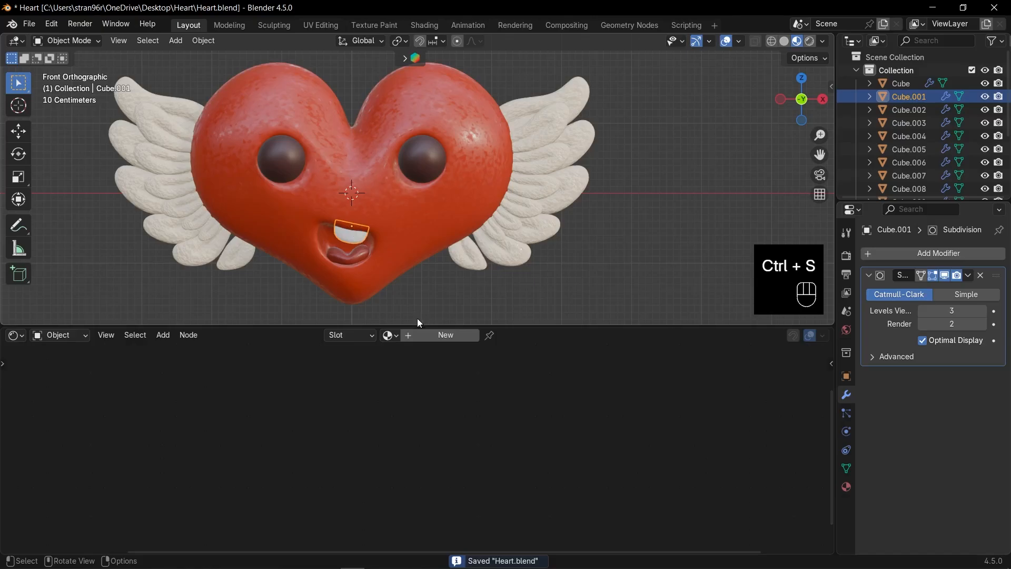
pyautogui.click(596, 268)
pyautogui.hotkey('ctrl', 's')
pyautogui.scroll(-4, 526, 227)
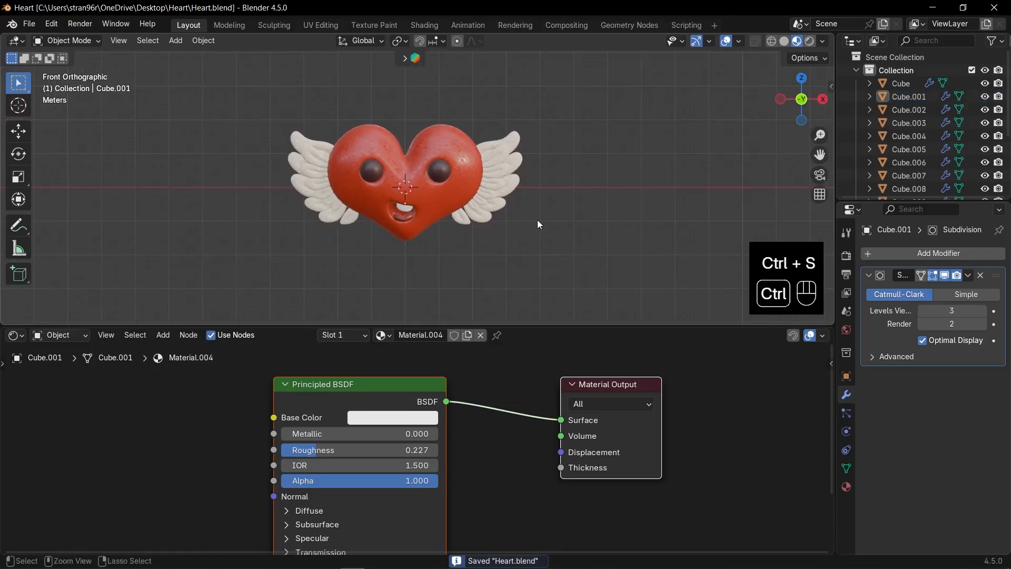